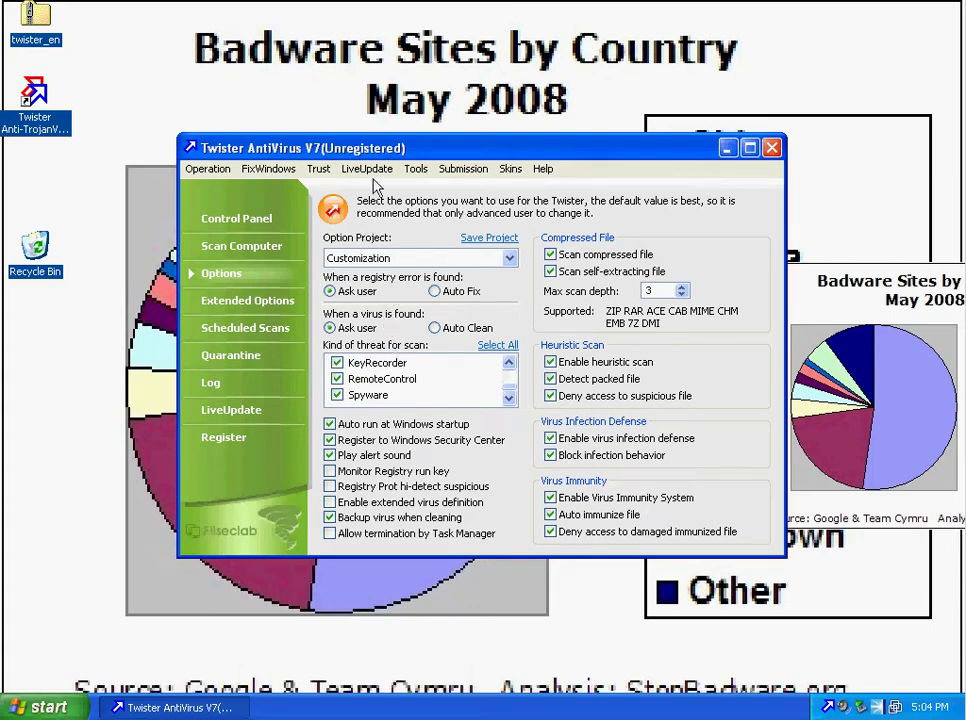
- Look over the protection status on the Control Panel page and the selectable drives on the Scan Computer page
drag(335, 145, 372, 62)
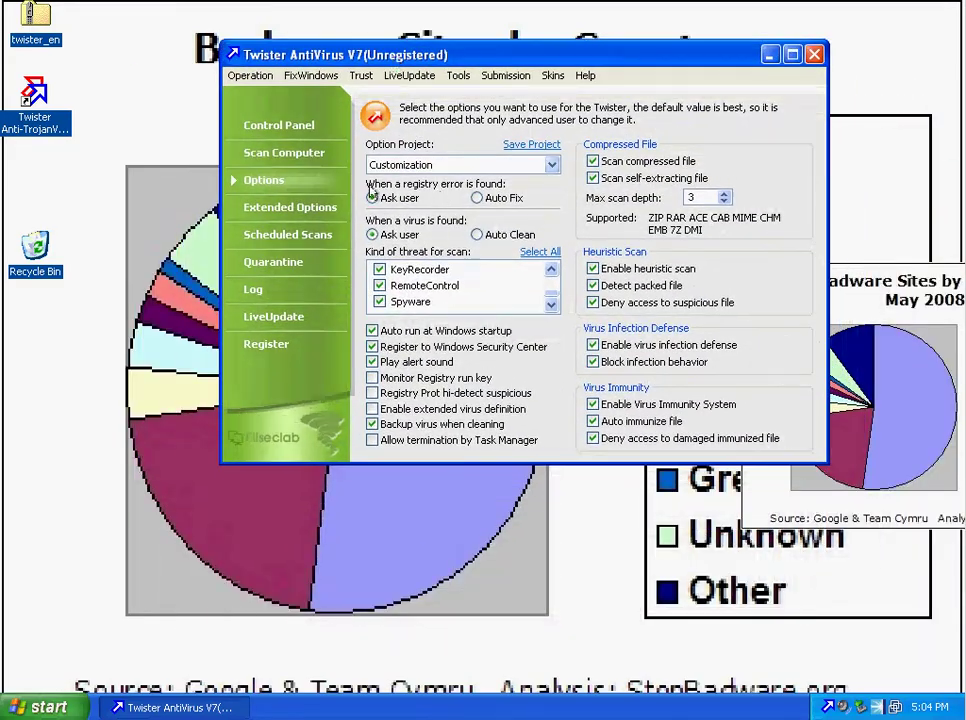
click(276, 125)
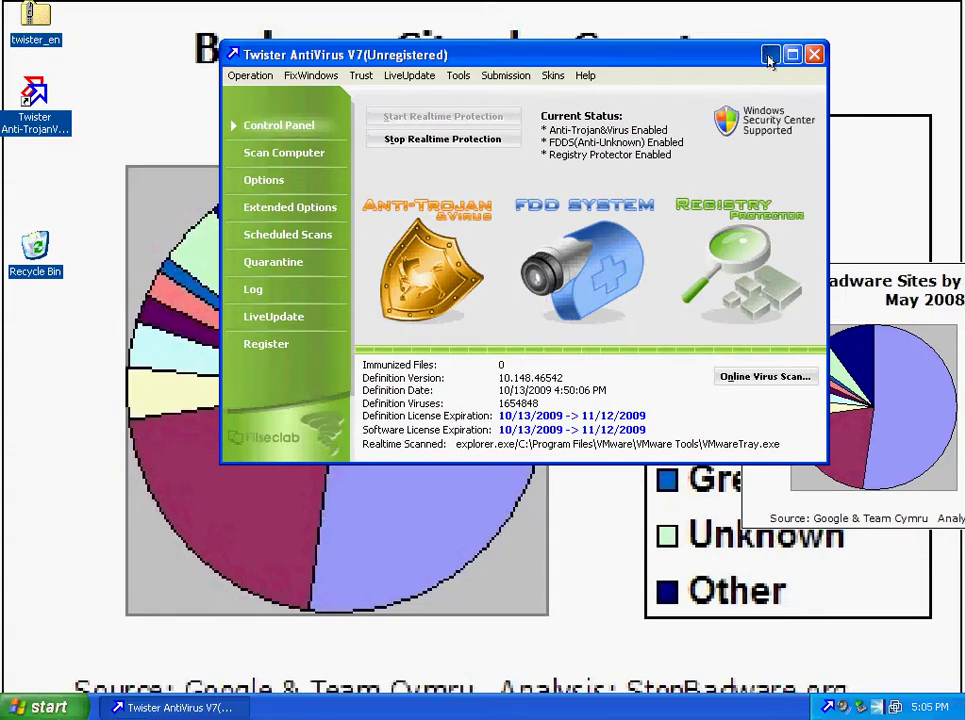
click(278, 154)
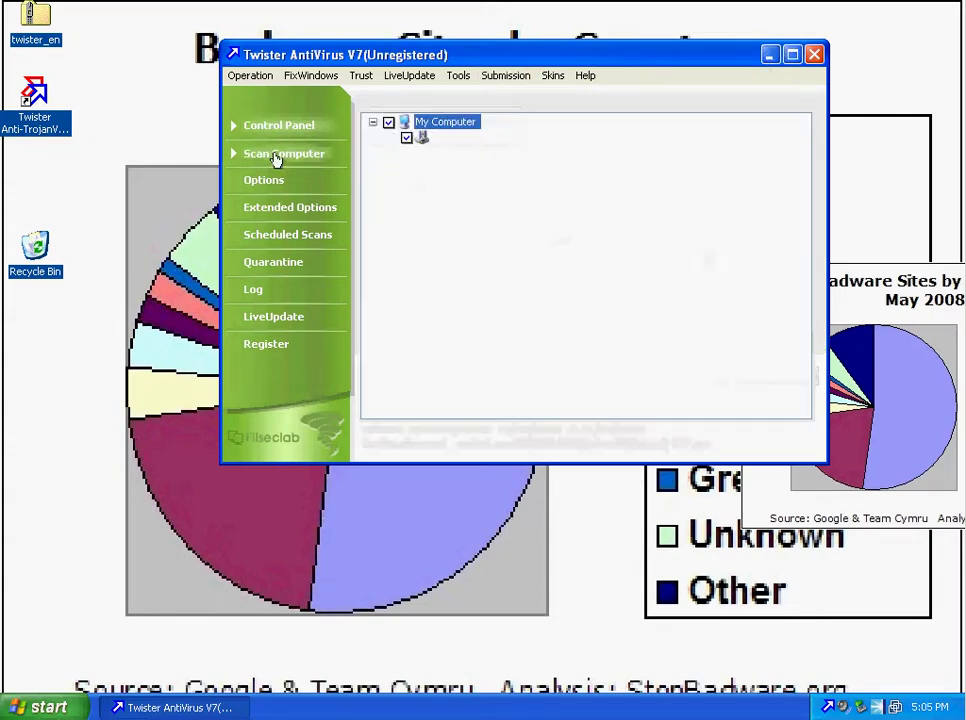
- Review the kinds of threat to scan for in Options and set the maximum scan depth for compressed files to 20
click(264, 183)
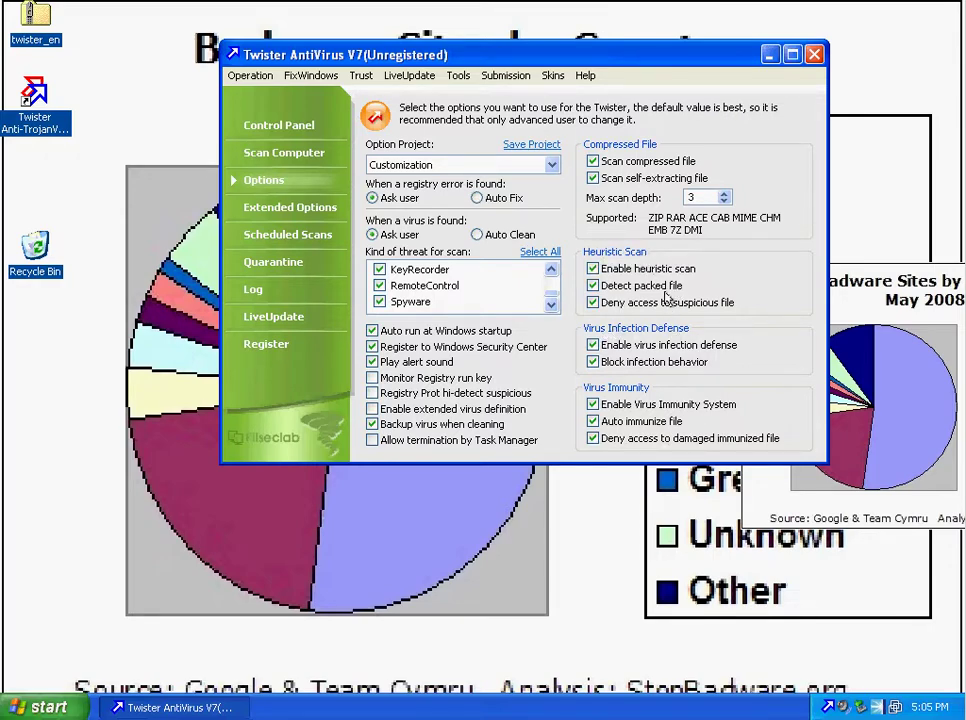
click(550, 271)
click(550, 271)
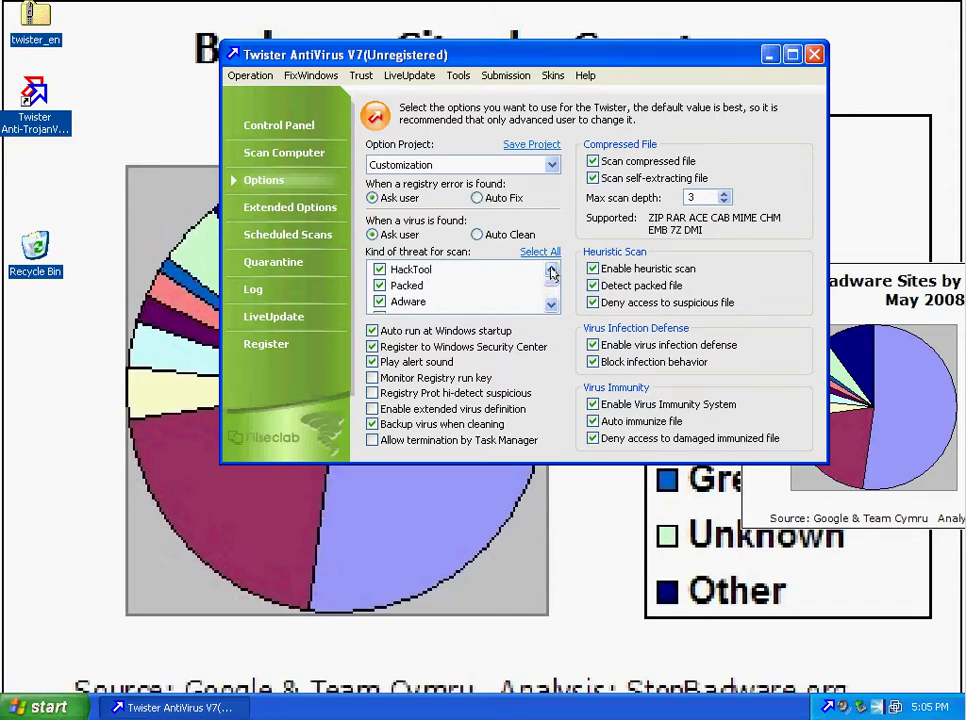
click(550, 271)
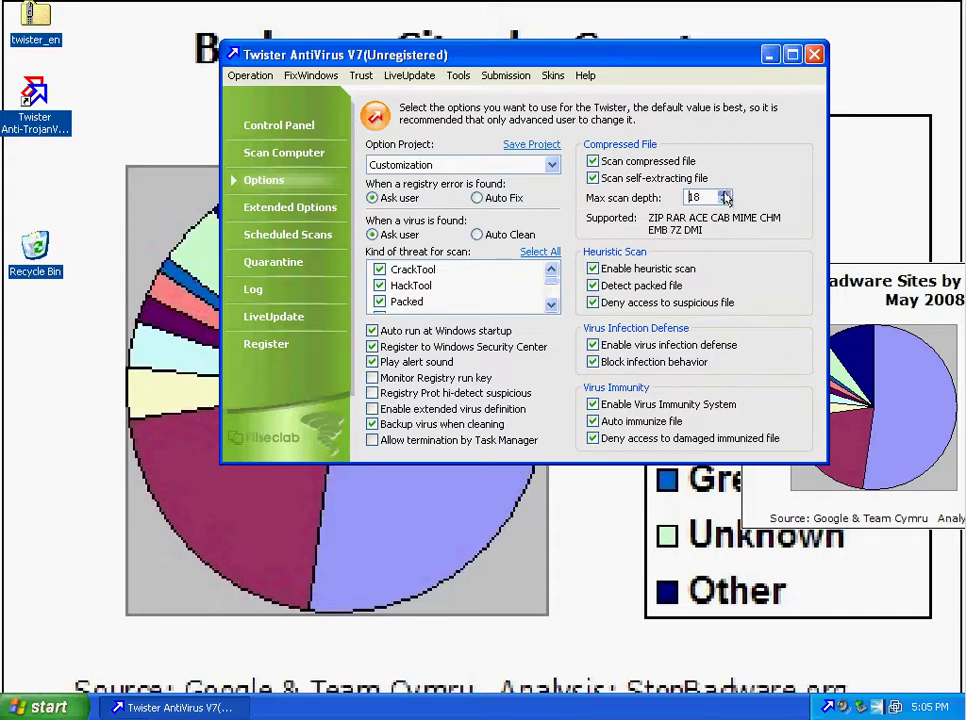
click(724, 192)
- Enable registry run key monitoring, Registry Prot hi-detect suspicious, the extended virus definition and termination by Task Manager, accepting the advanced feature warning
click(372, 393)
click(431, 378)
click(428, 409)
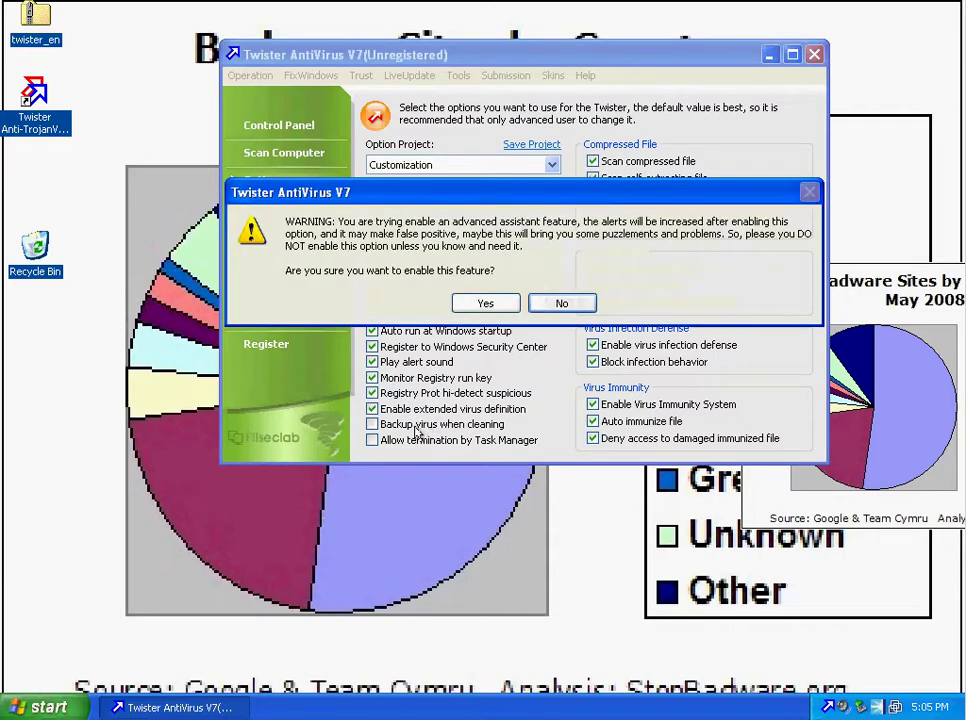
click(500, 304)
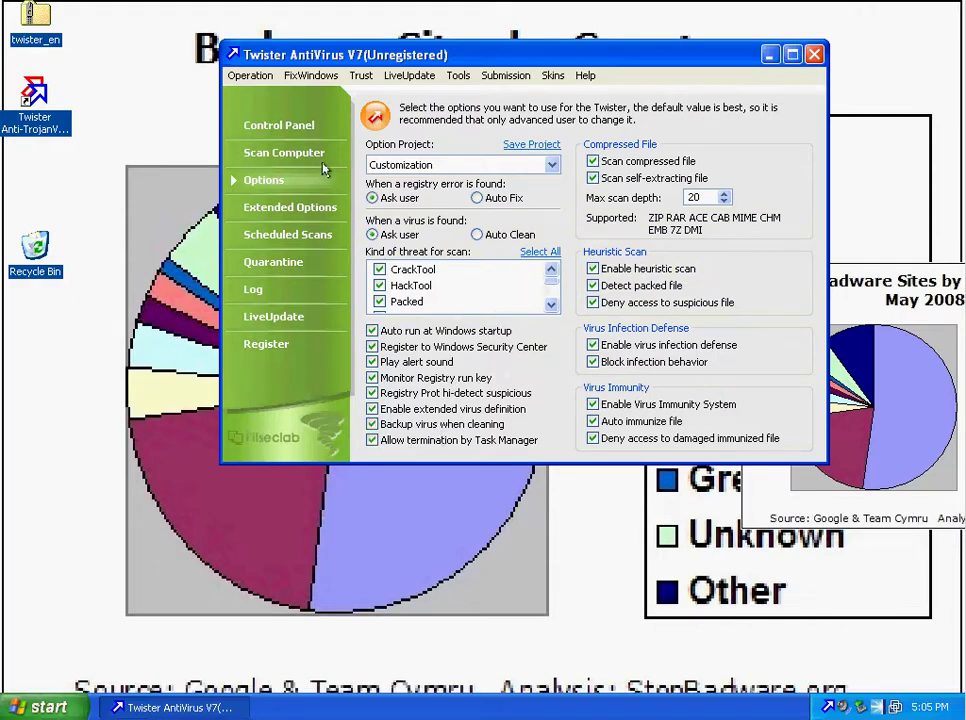
- Look through the Scan Computer, Extended Options, Scheduled Scans, Quarantine and Log pages
click(280, 152)
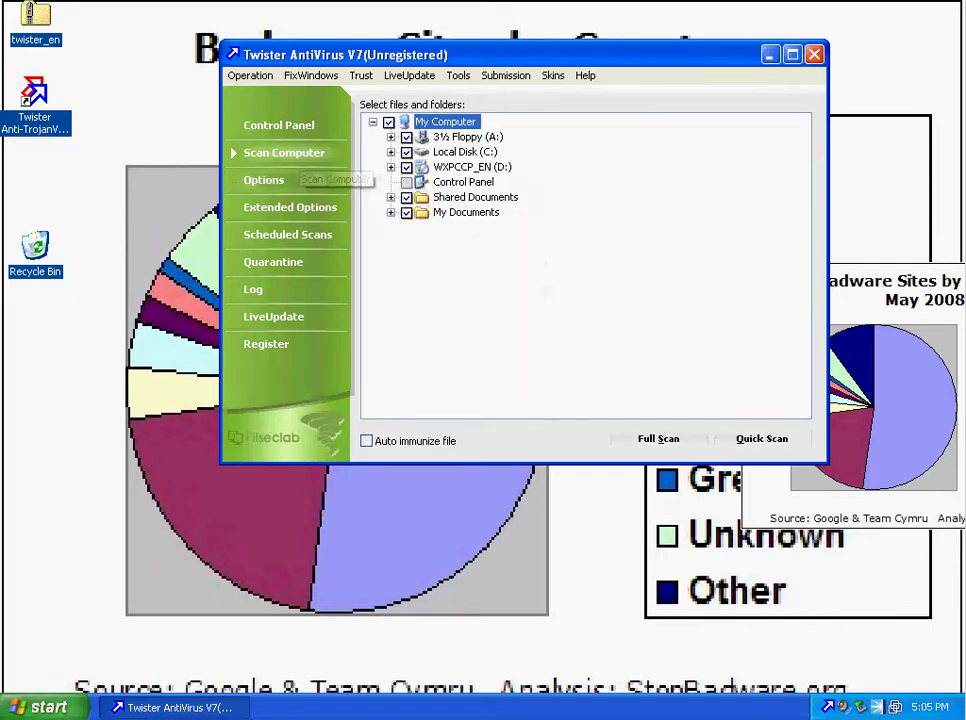
click(276, 207)
click(278, 236)
click(274, 262)
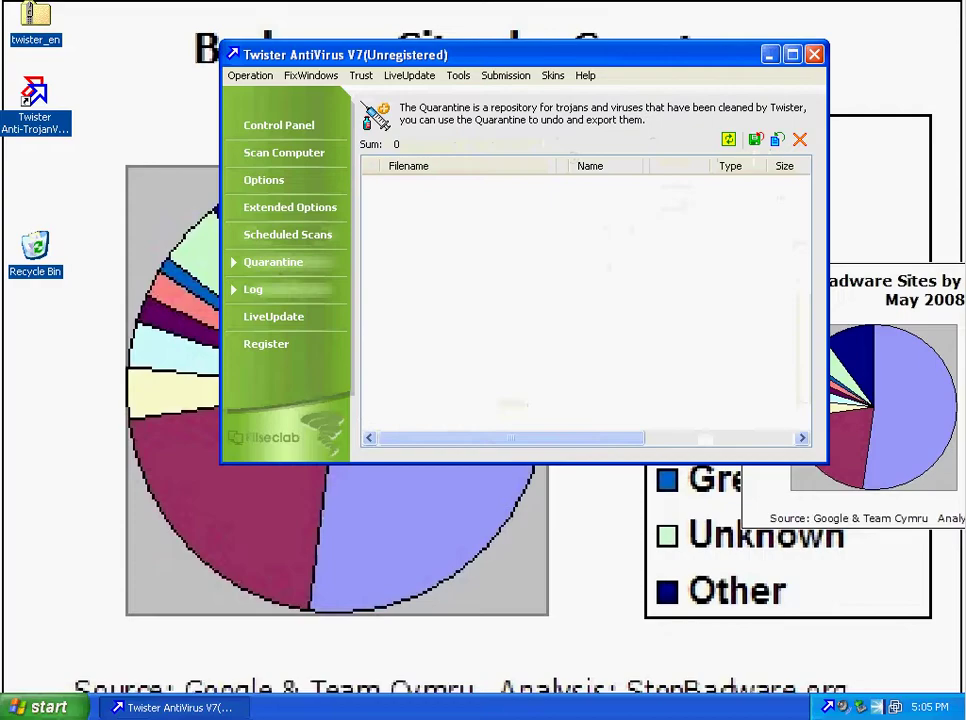
click(262, 289)
- View the Filseclab registration and LiveUpdate wizards and close both without registering or updating
click(266, 343)
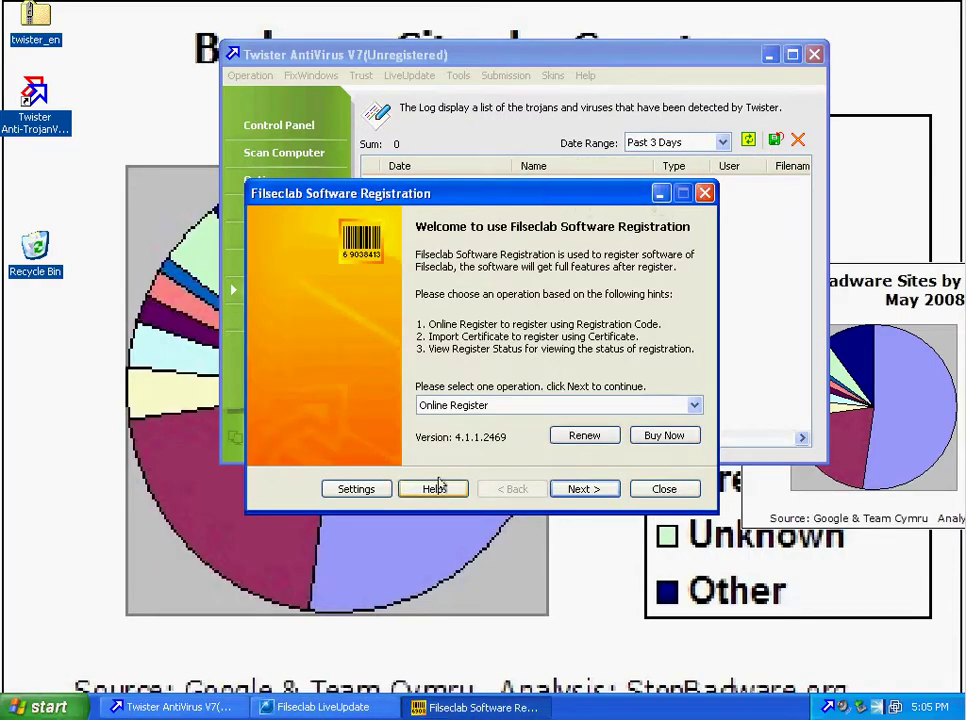
click(664, 495)
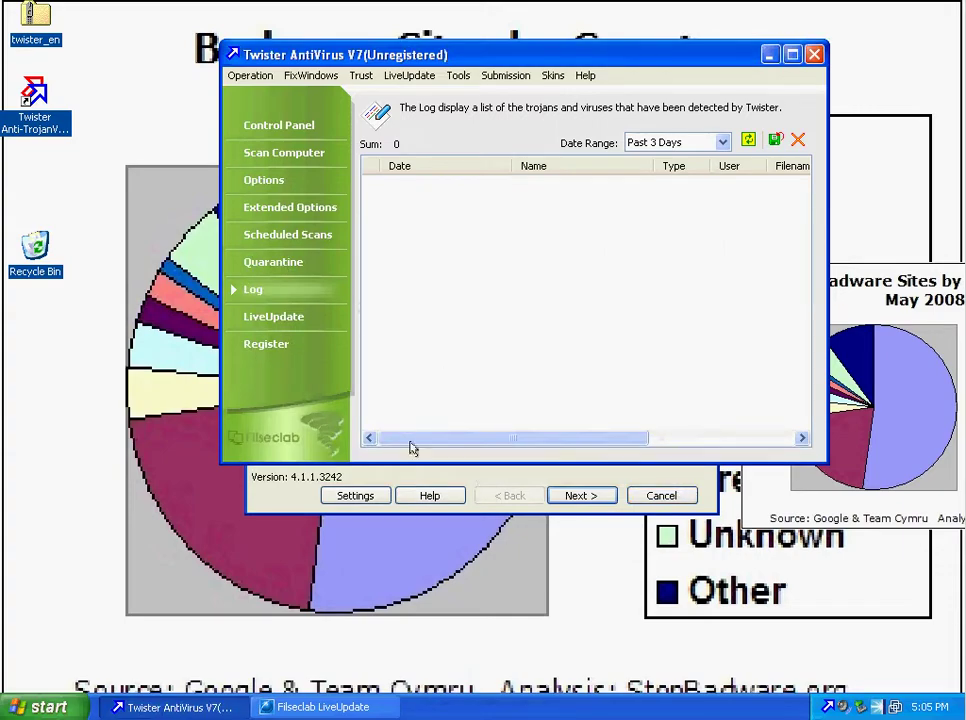
click(514, 493)
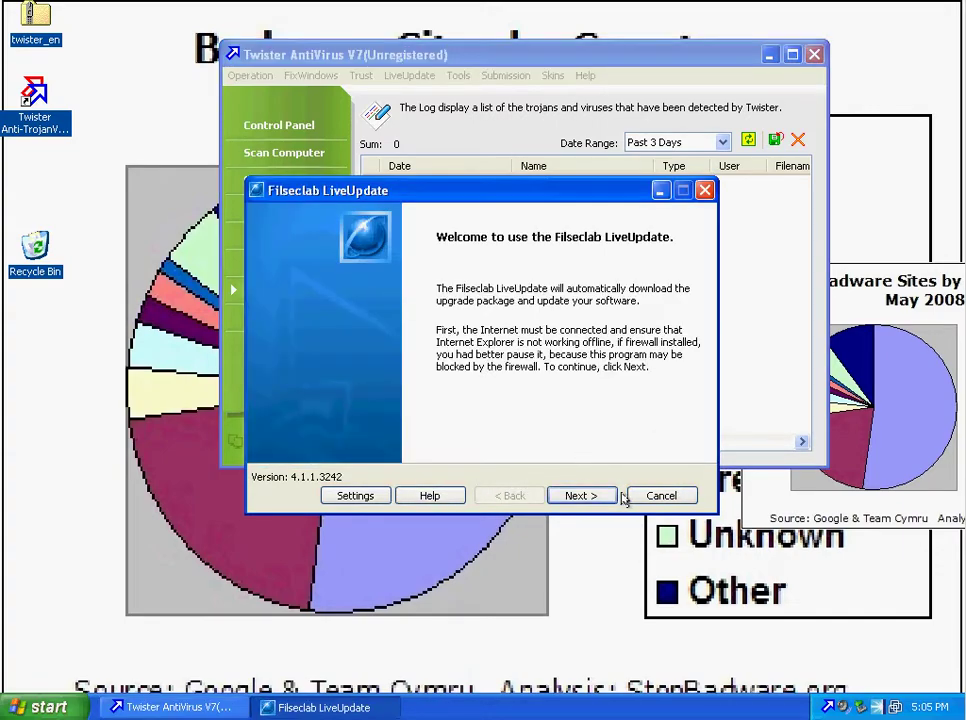
click(672, 496)
- Check the Control Panel status, the available skins and the Options settings, and close the antivirus window
click(297, 128)
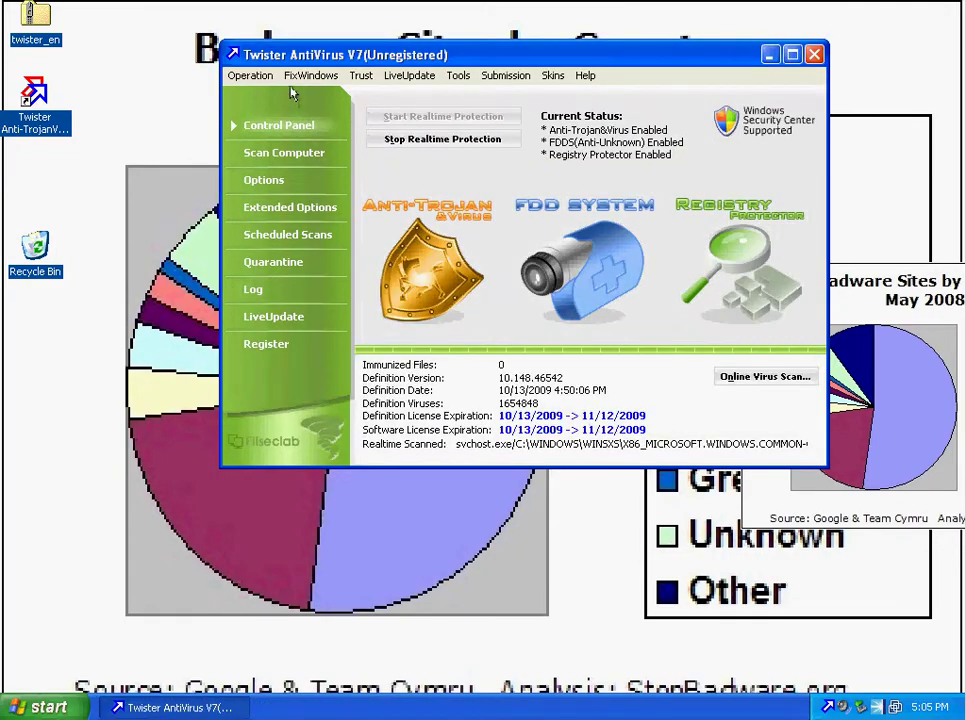
click(553, 76)
mouse_move(527, 76)
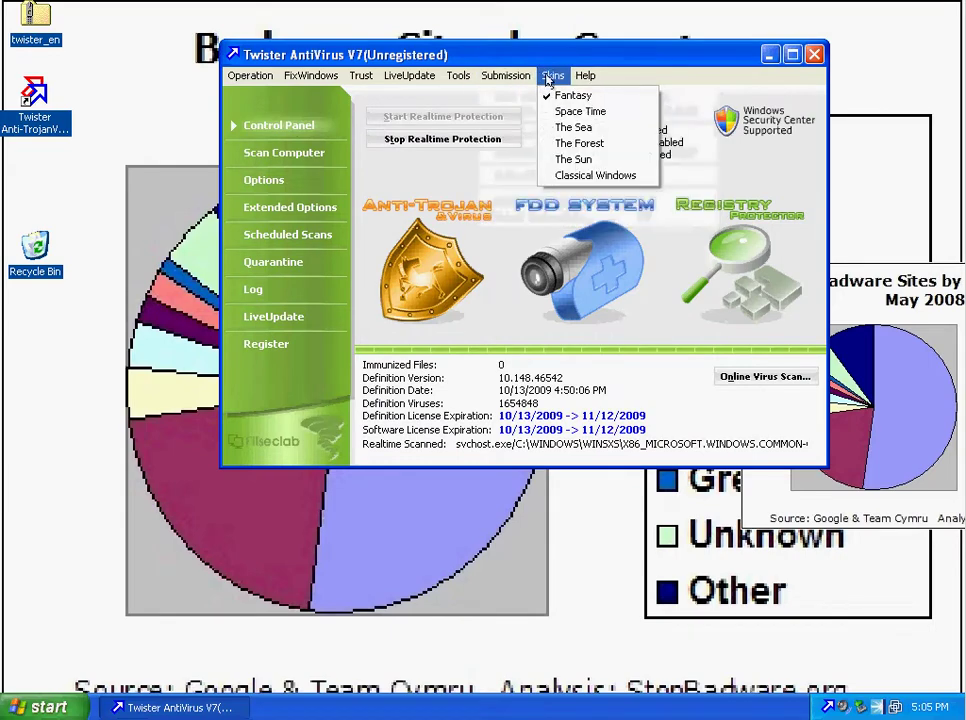
click(500, 48)
click(312, 153)
click(272, 181)
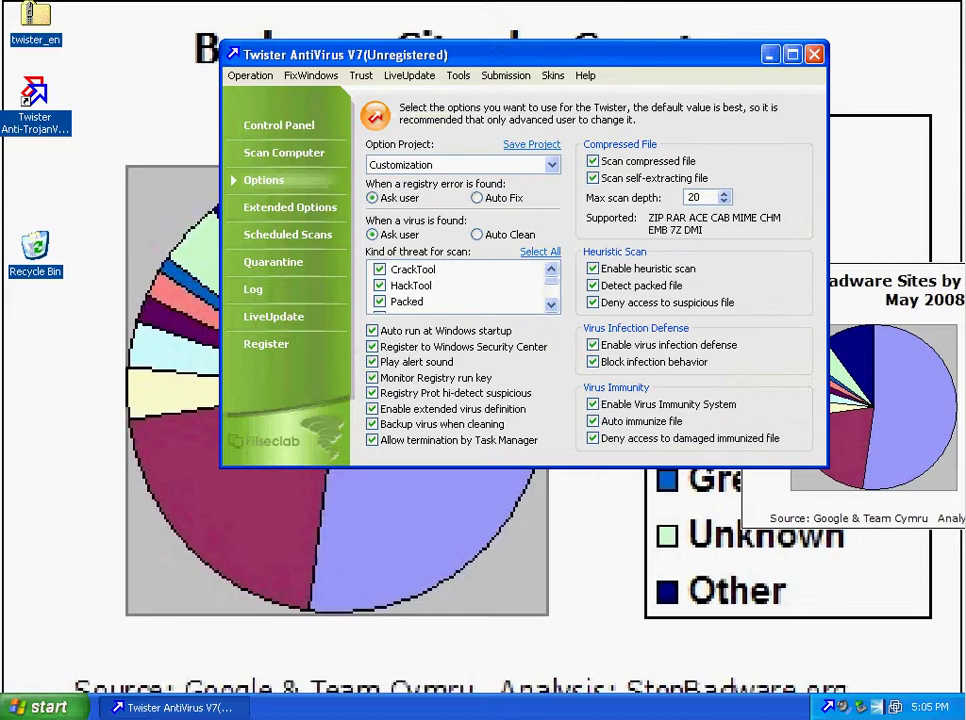
click(814, 55)
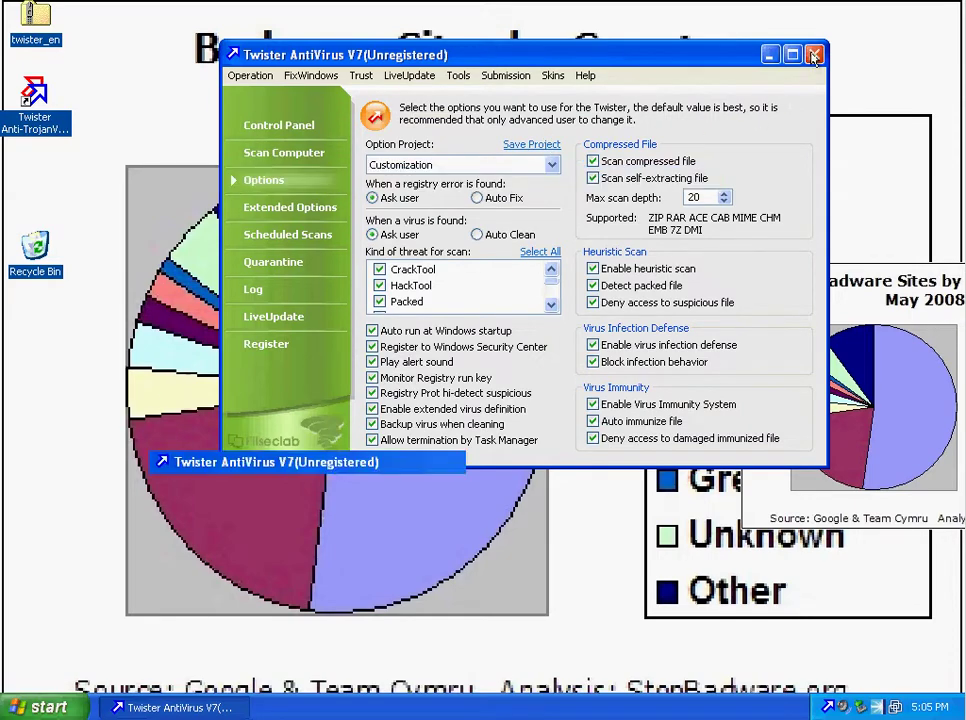
drag(262, 74, 497, 470)
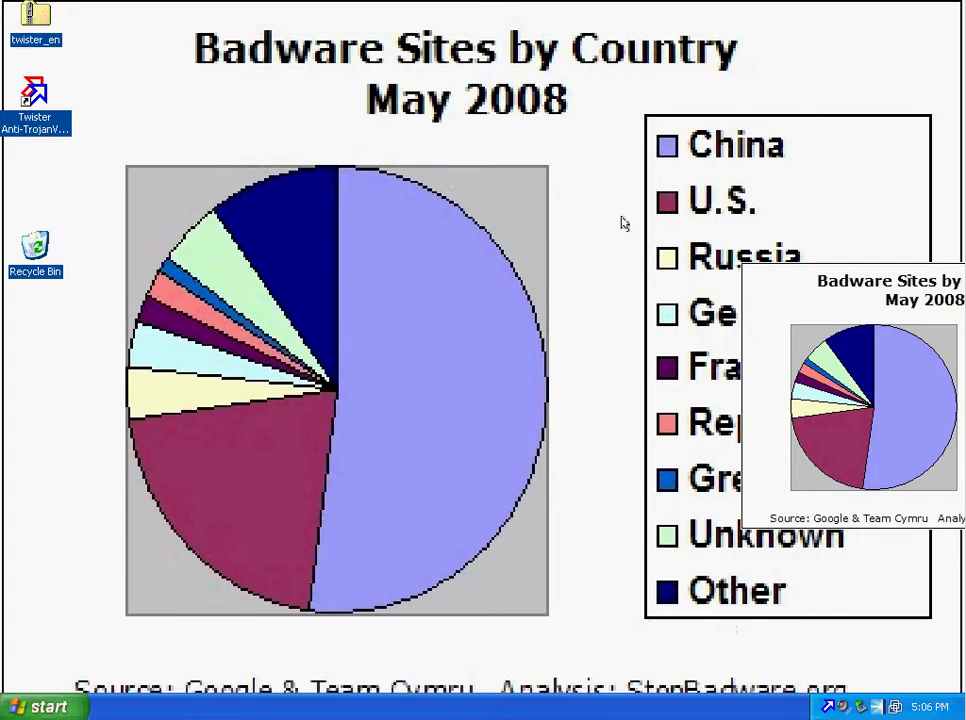
drag(414, 127, 239, 443)
drag(828, 287, 788, 370)
drag(806, 139, 535, 268)
drag(198, 34, 460, 186)
drag(340, 176, 436, 467)
drag(130, 378, 617, 350)
- Switch to the Notepad list of malware links and copy the last address, clarkschpiell.com/mscsi.exe
key(alt+Tab)
drag(558, 247, 563, 230)
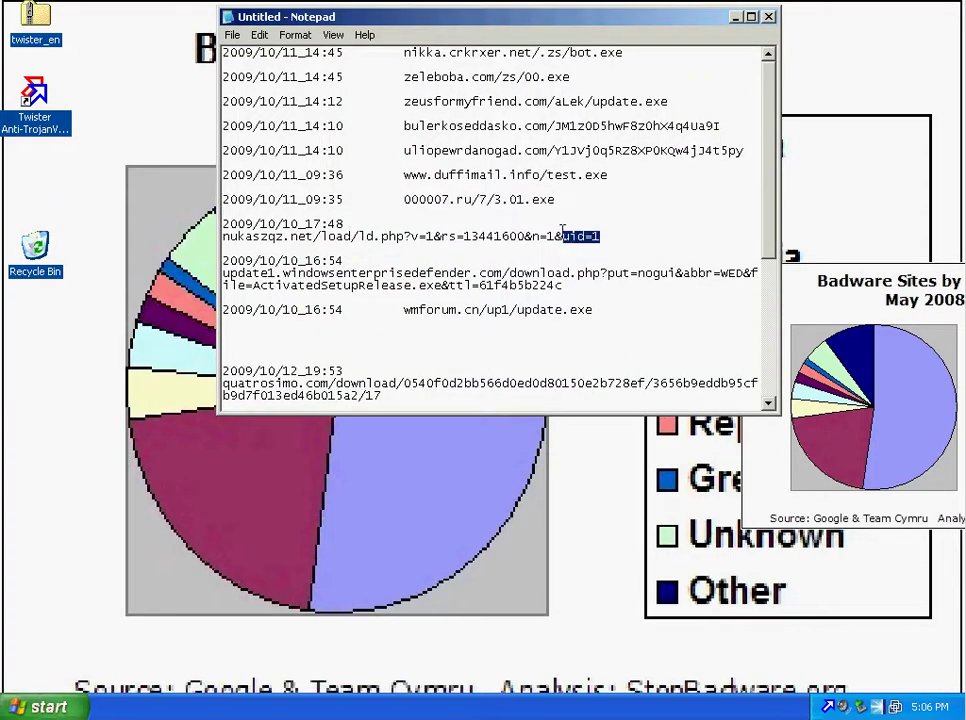
click(577, 198)
scroll(602, 219, down, 4)
scroll(602, 218, down, 3)
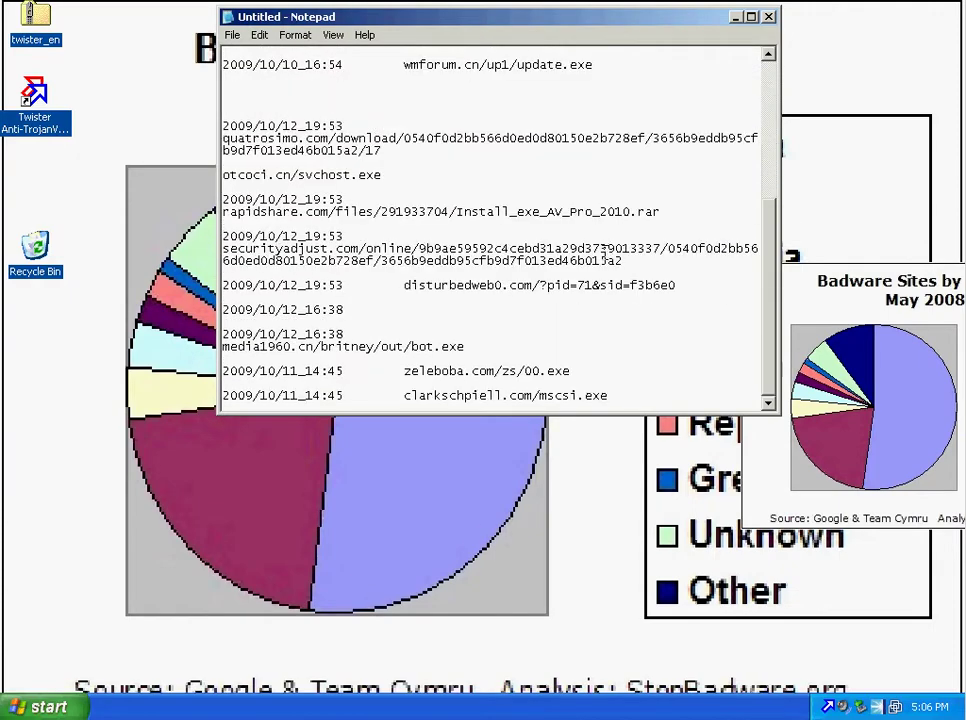
drag(621, 395, 427, 398)
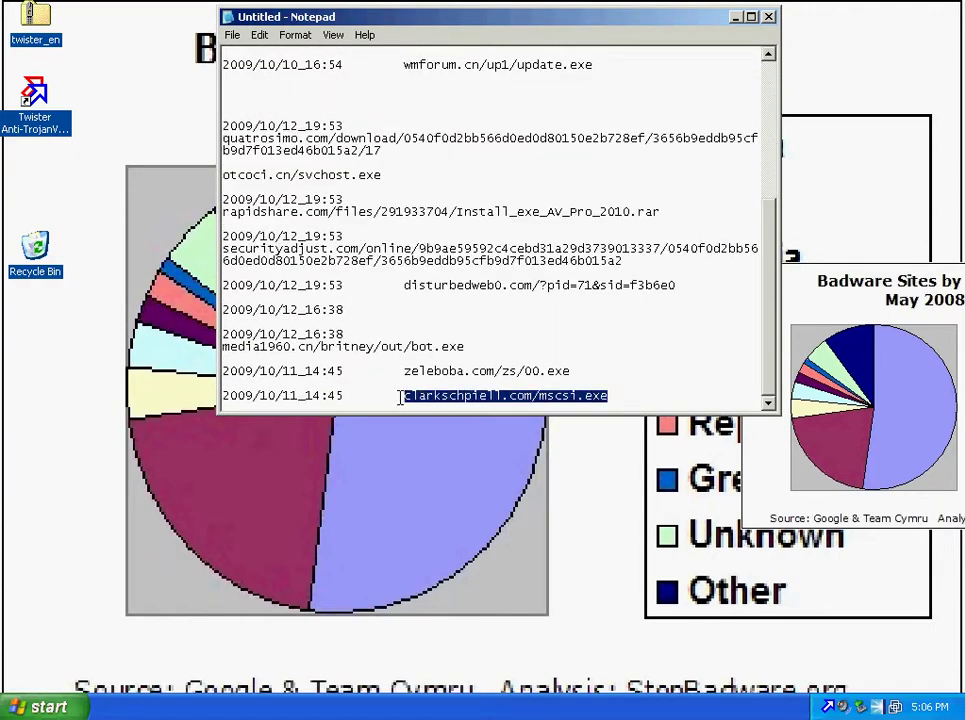
right_click(446, 392)
click(466, 440)
- Launch Internet Explorer and load the copied address clarkschpiell.com/mscsi.exe
key(alt+Tab)
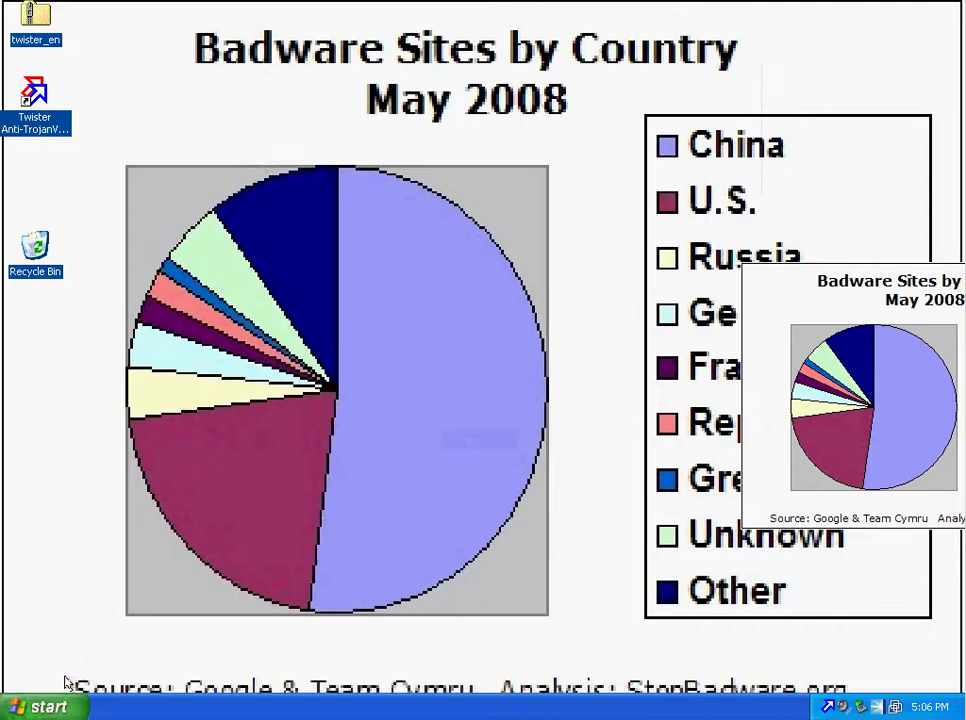
click(45, 707)
click(70, 323)
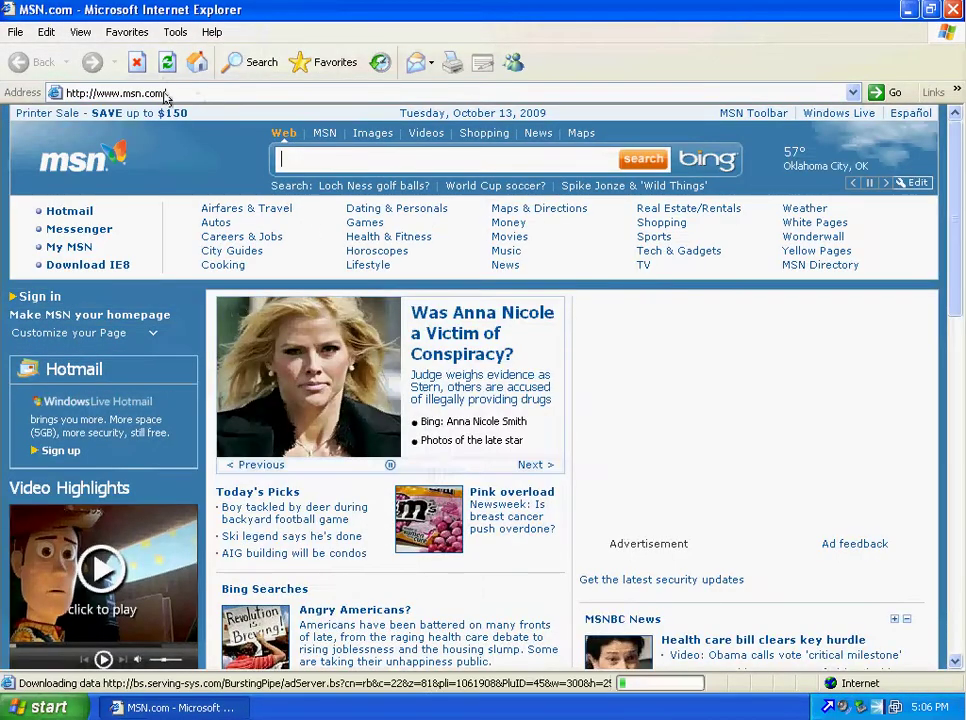
click(160, 93)
right_click(170, 94)
click(206, 157)
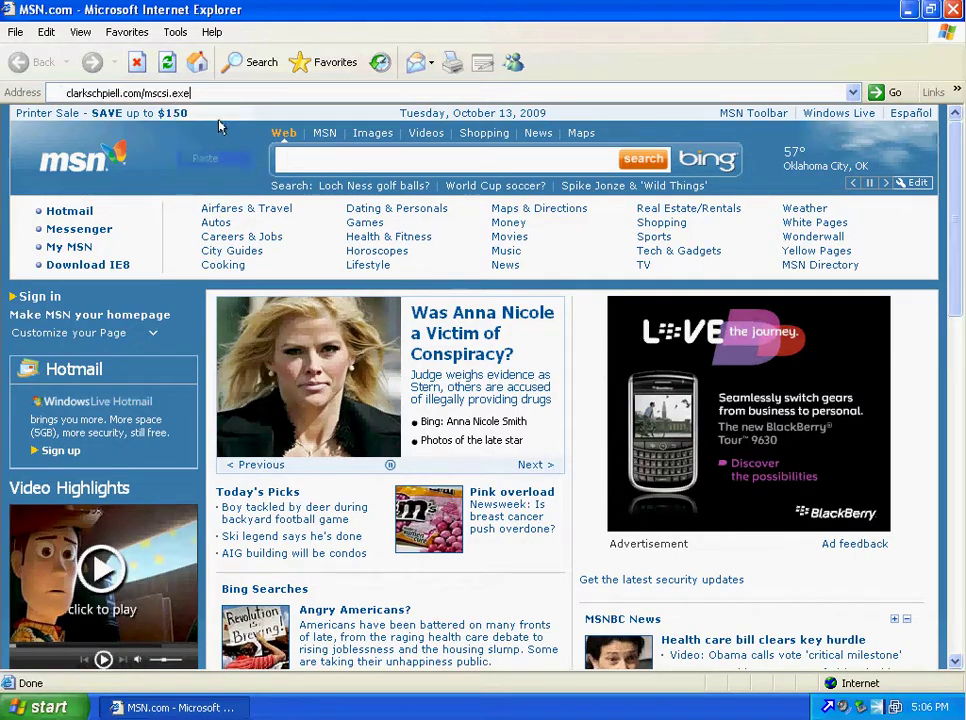
key(Return)
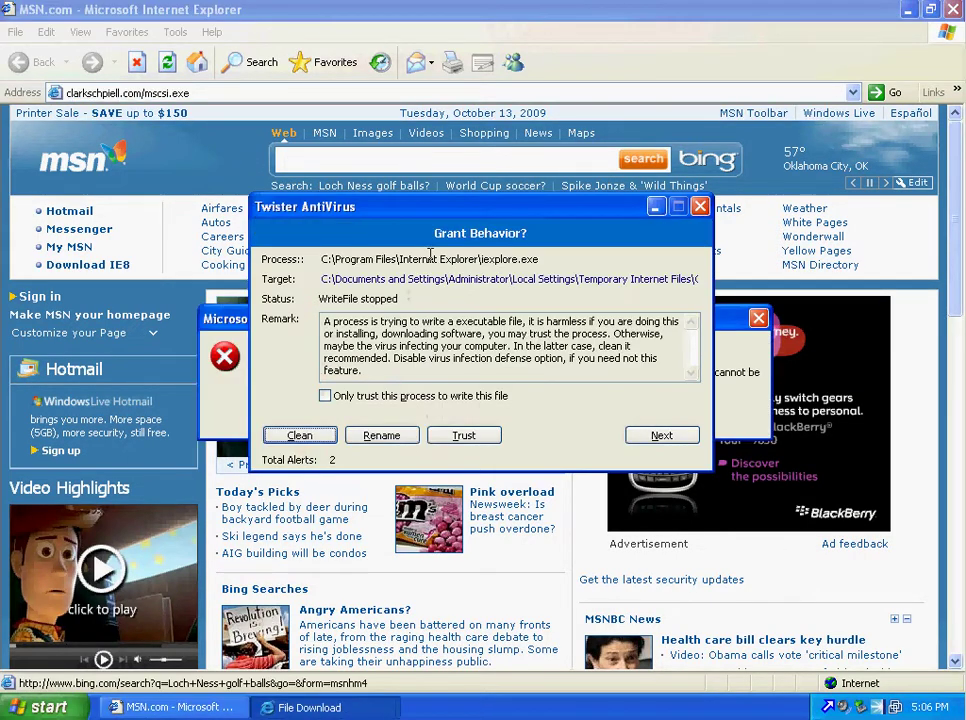
- Dismiss the Internet Explorer download error and choose Clean for the Twister AntiVirus alert about iexplore.exe writing an executable
drag(464, 208, 426, 4)
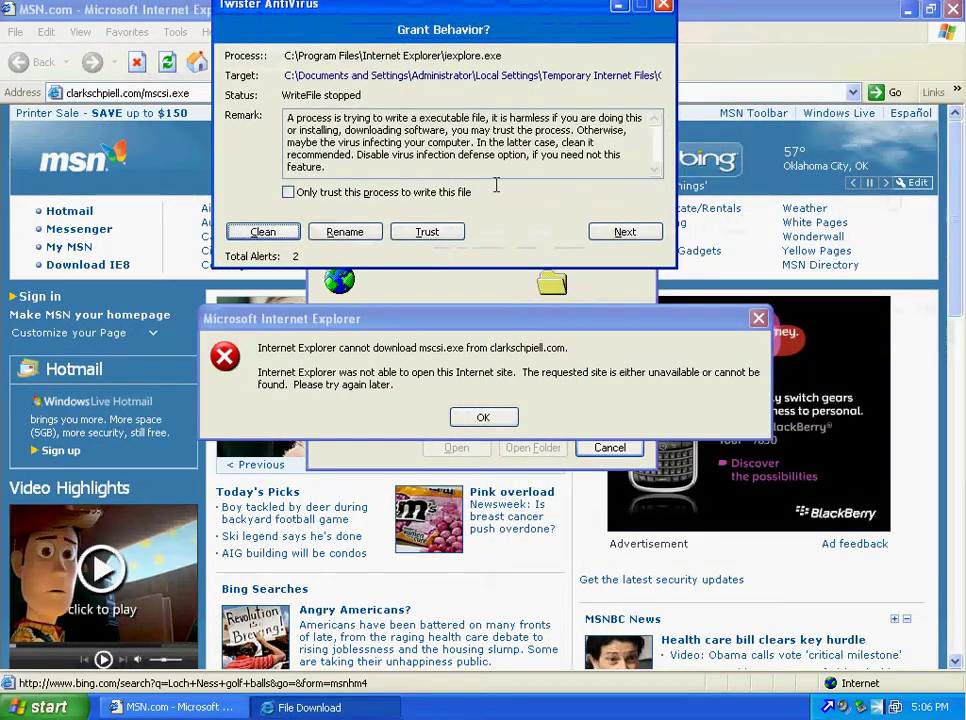
drag(430, 319, 415, 396)
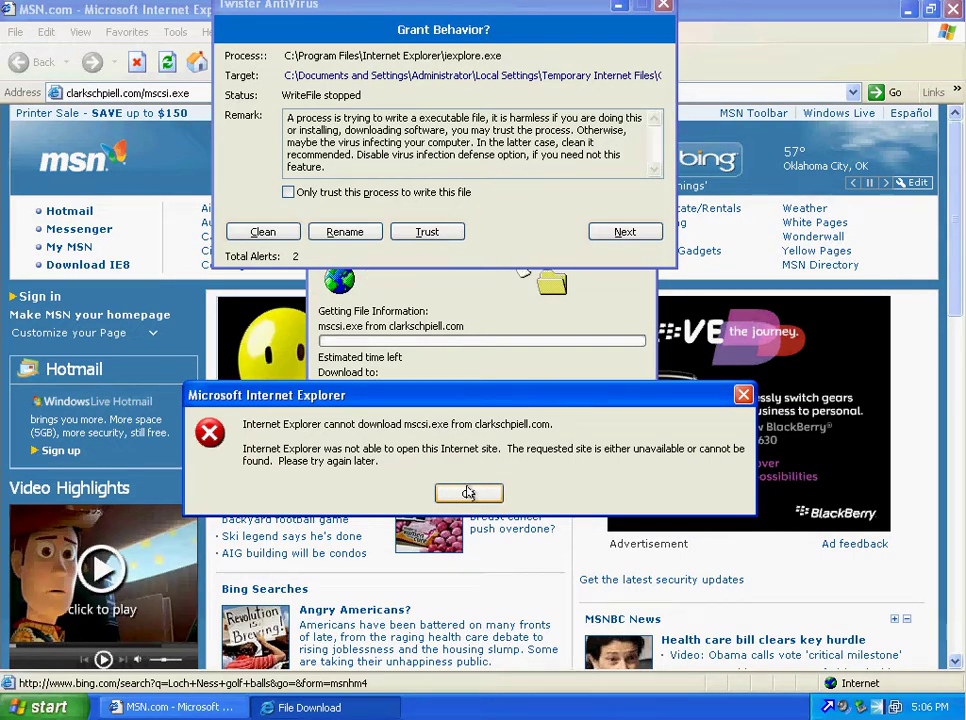
click(468, 492)
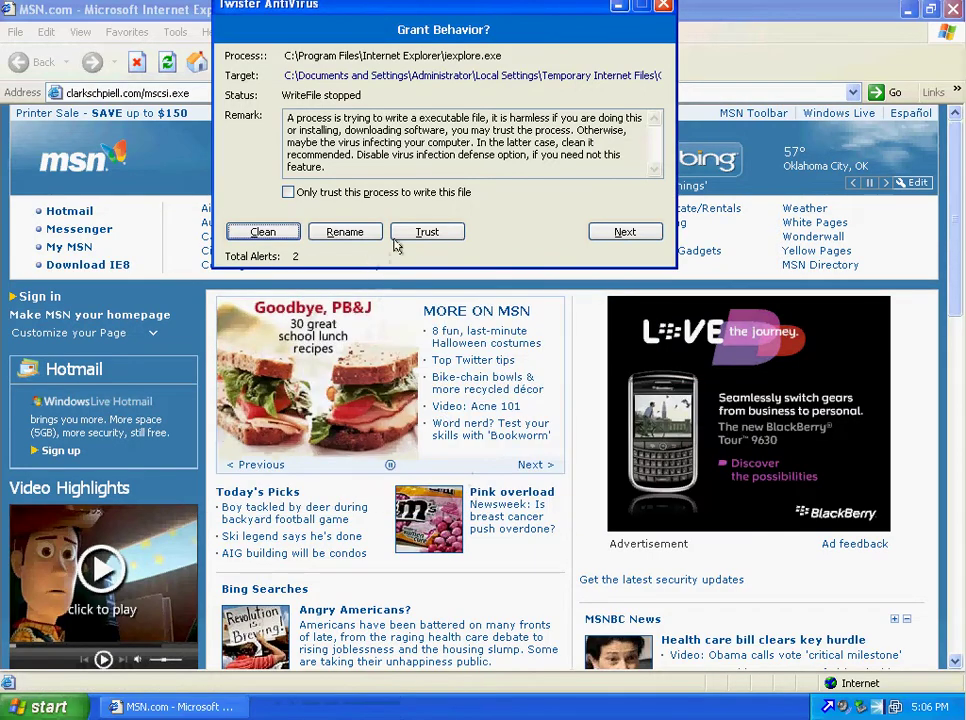
click(266, 233)
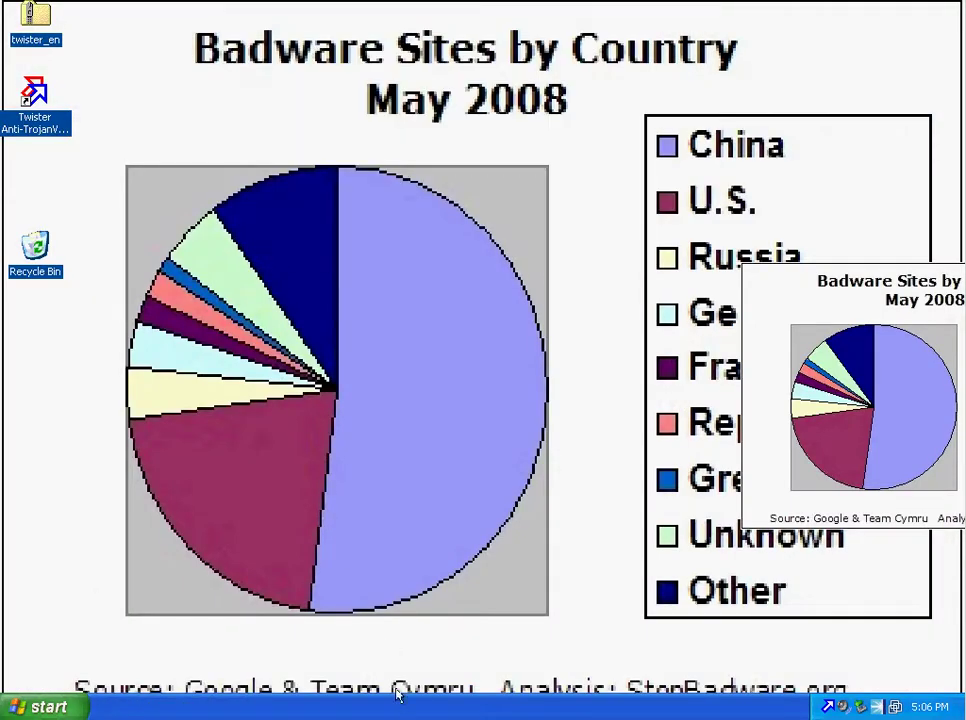
- Try to launch Internet Explorer with the Default Host Application and decline removing the unavailable item from the list
click(75, 702)
click(90, 335)
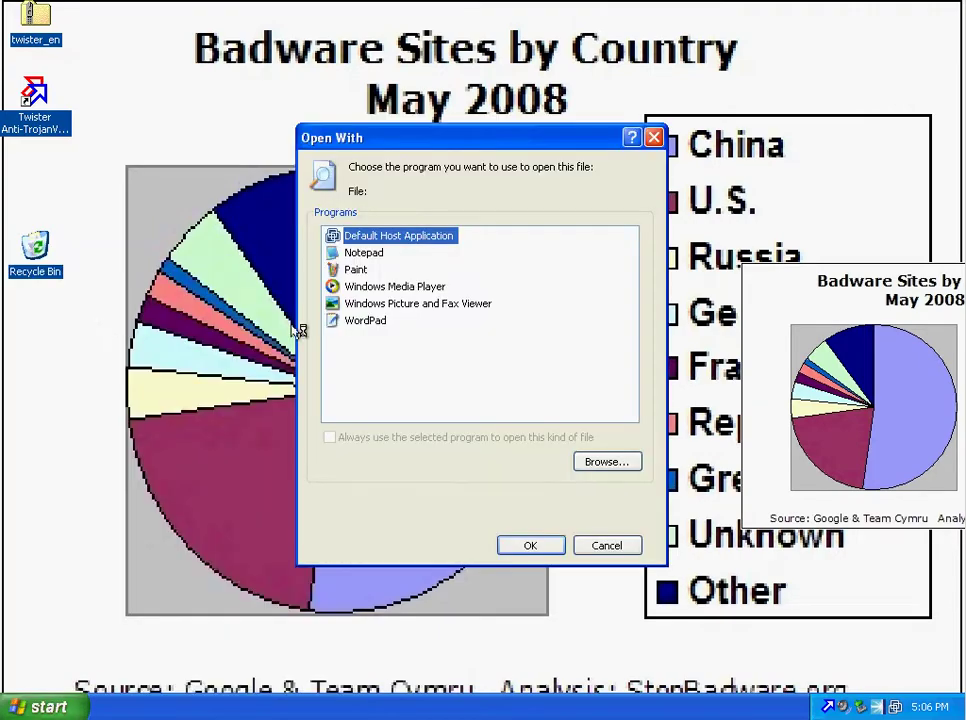
click(530, 544)
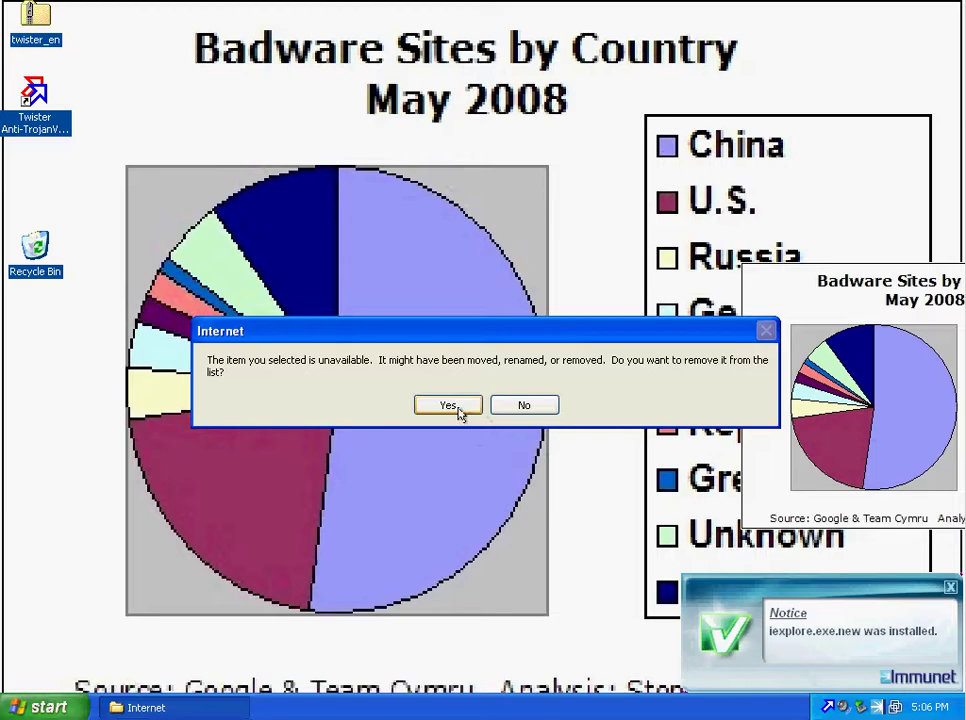
click(511, 406)
- Launch Internet Explorer again and copy the address zeleboba.com/zs/00.exe from the Notepad list
click(40, 707)
click(80, 323)
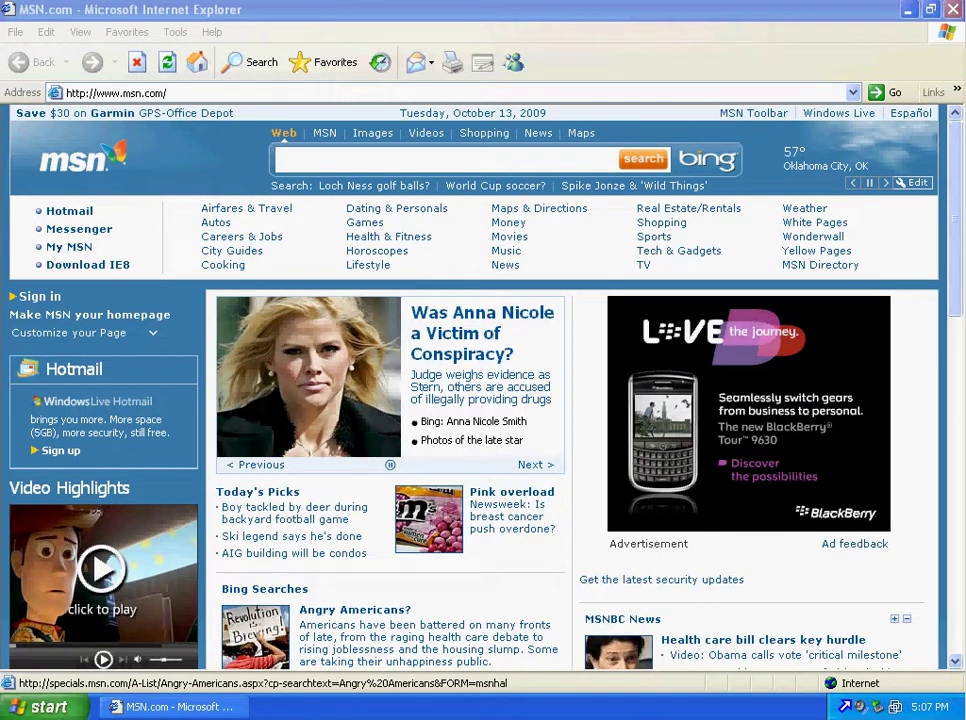
key(alt+Tab)
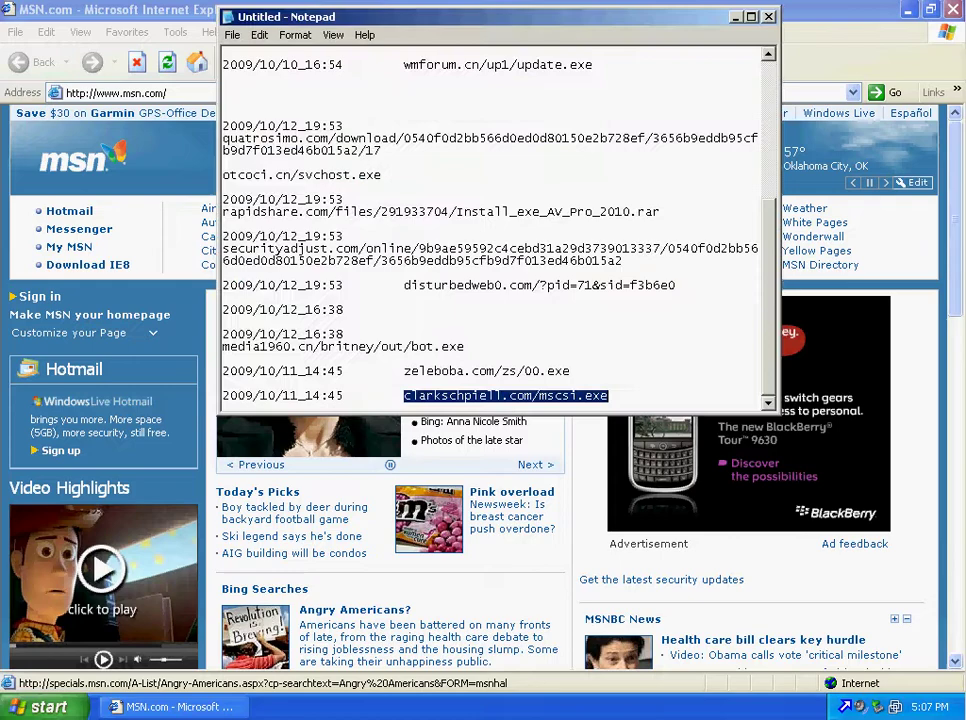
drag(572, 371, 420, 369)
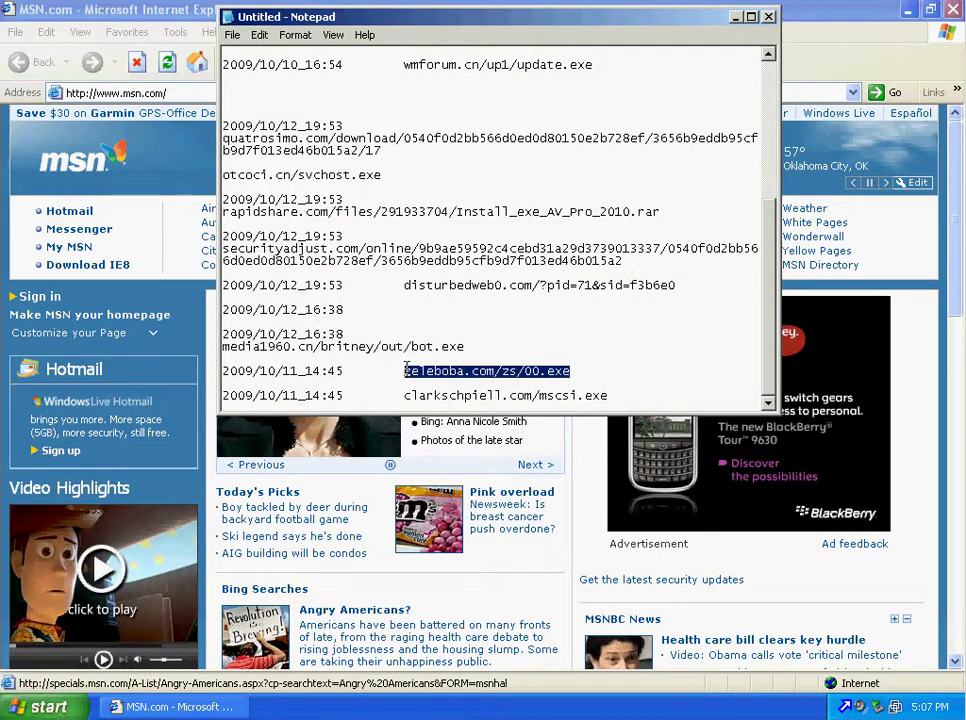
right_click(438, 371)
click(470, 422)
click(739, 121)
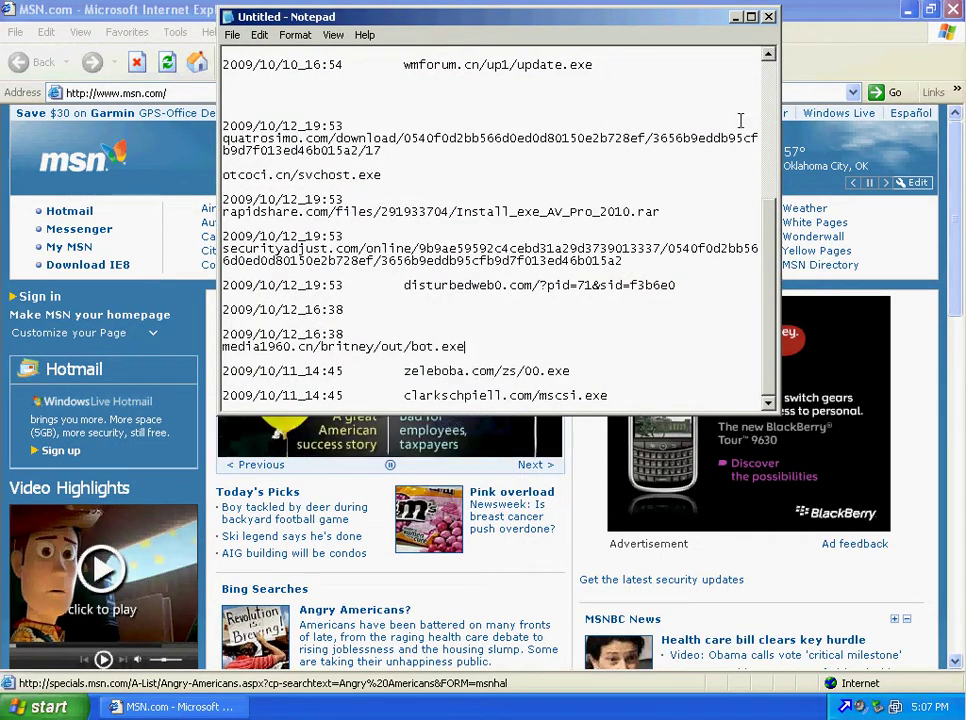
- Load the copied address zeleboba.com/zs/00.exe in Internet Explorer
click(736, 18)
click(196, 92)
right_click(196, 92)
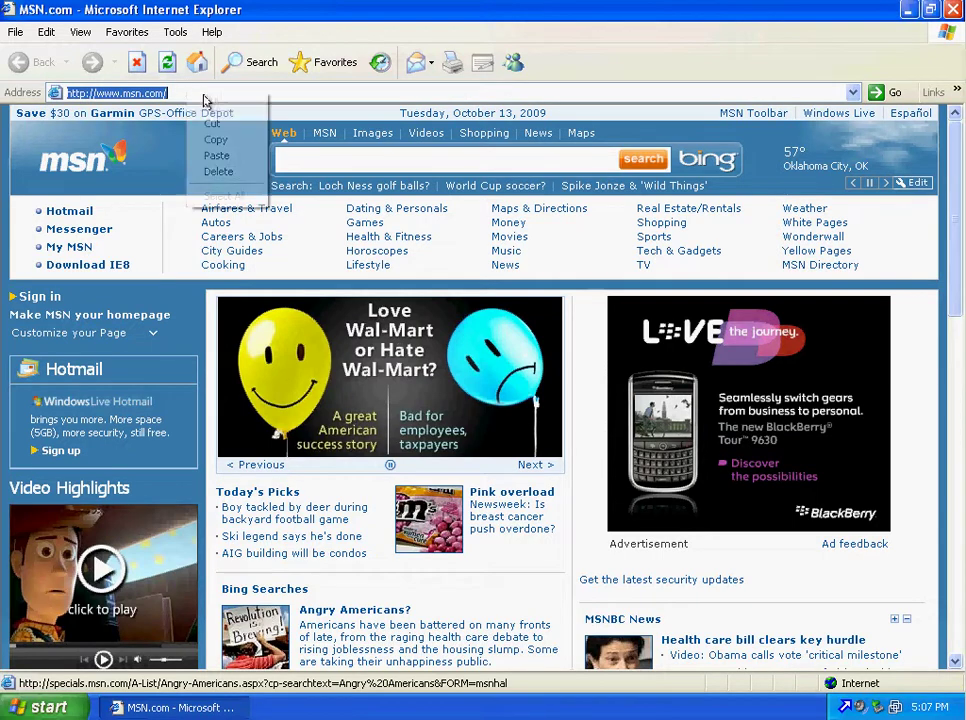
click(218, 156)
key(Return)
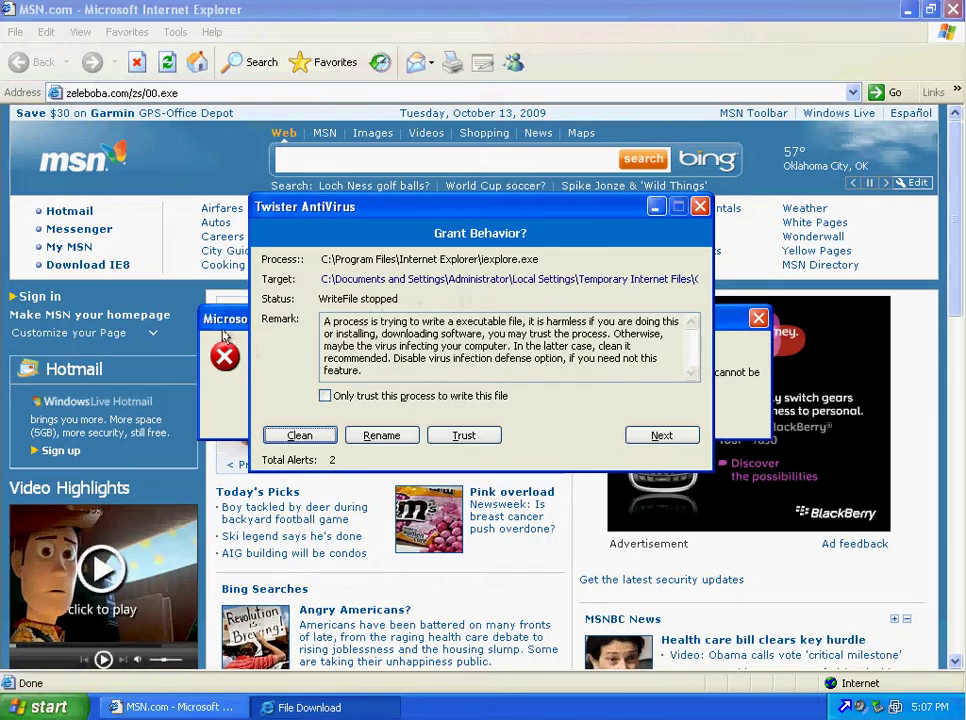
- Read the remark in the Twister AntiVirus alert about iexplore.exe writing an executable and choose Clean for the pending alerts
drag(334, 322, 552, 376)
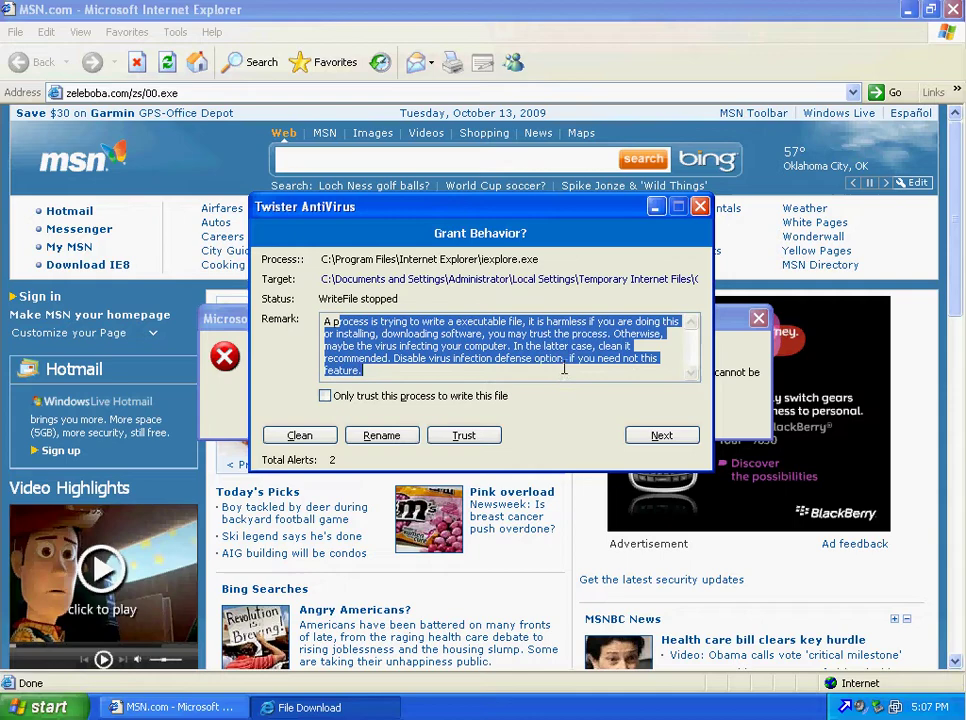
click(294, 437)
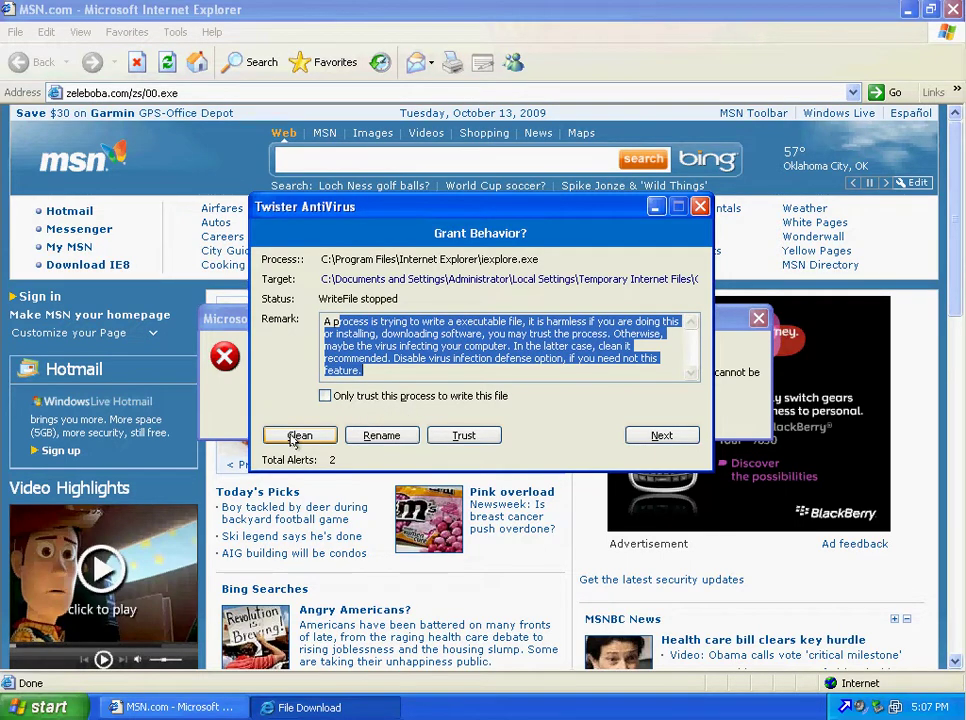
click(294, 440)
click(292, 436)
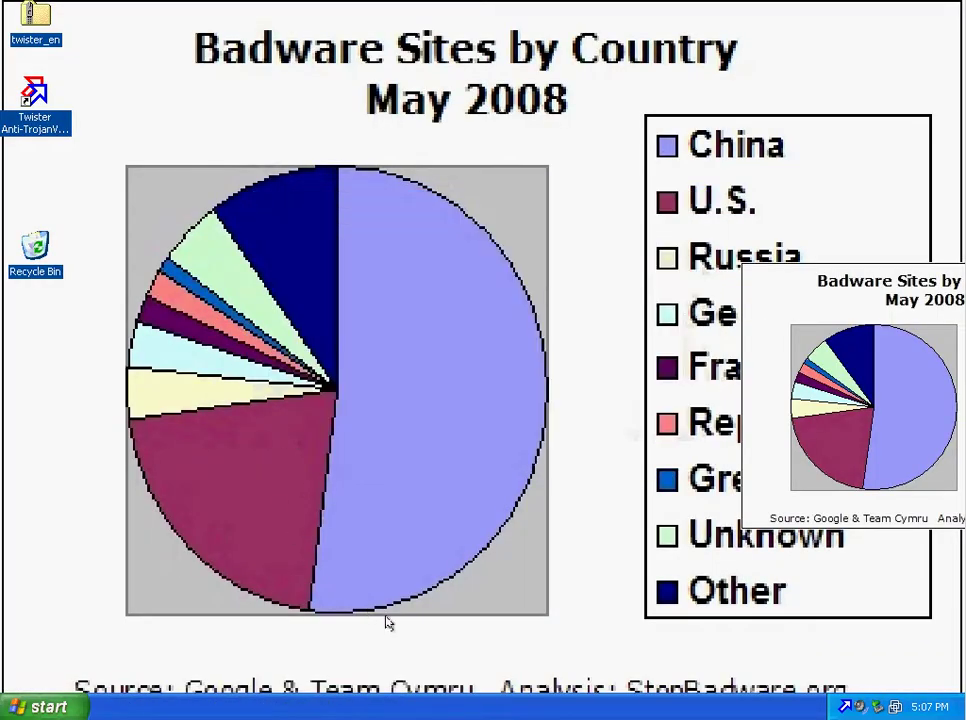
click(40, 707)
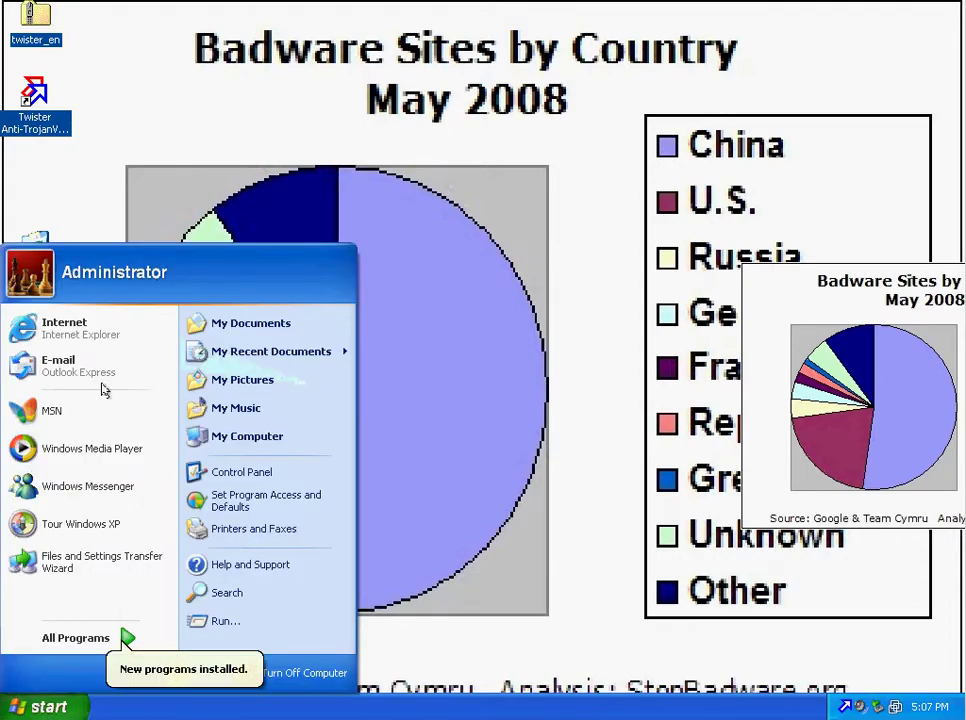
click(95, 325)
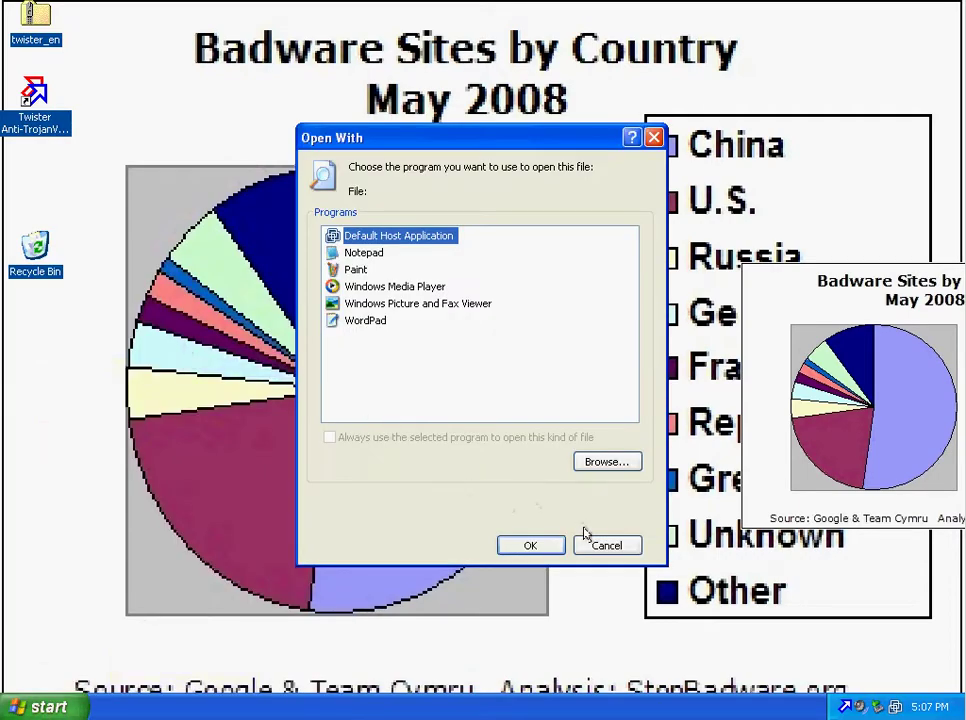
click(608, 545)
click(461, 410)
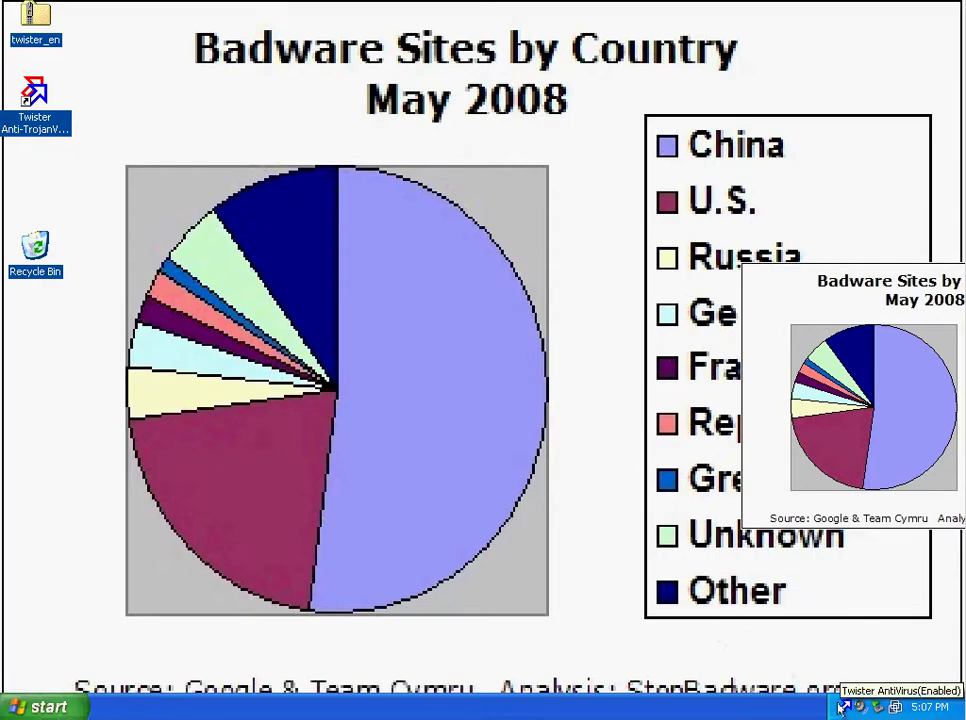
- Launch Internet Explorer and copy the long securityadjust.com address from the Notepad list
click(45, 706)
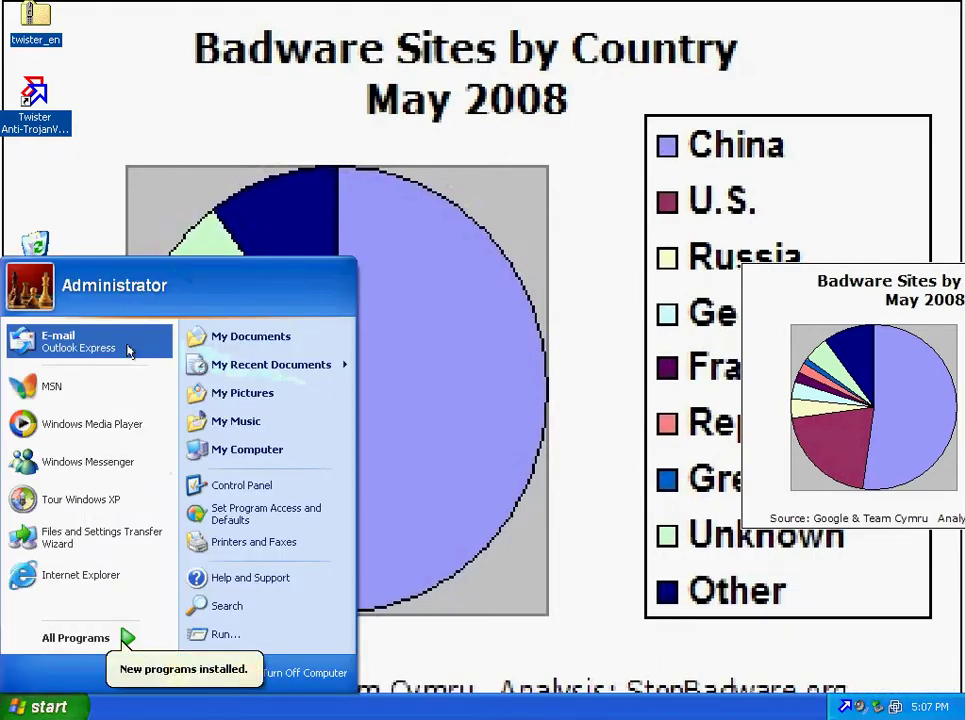
click(80, 575)
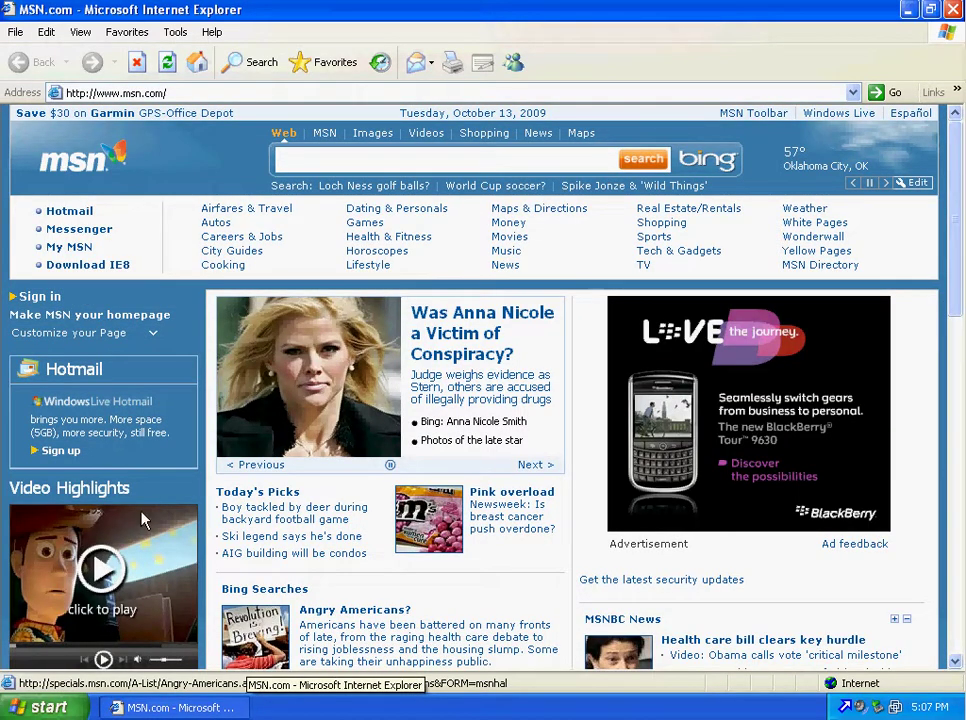
key(alt+Tab)
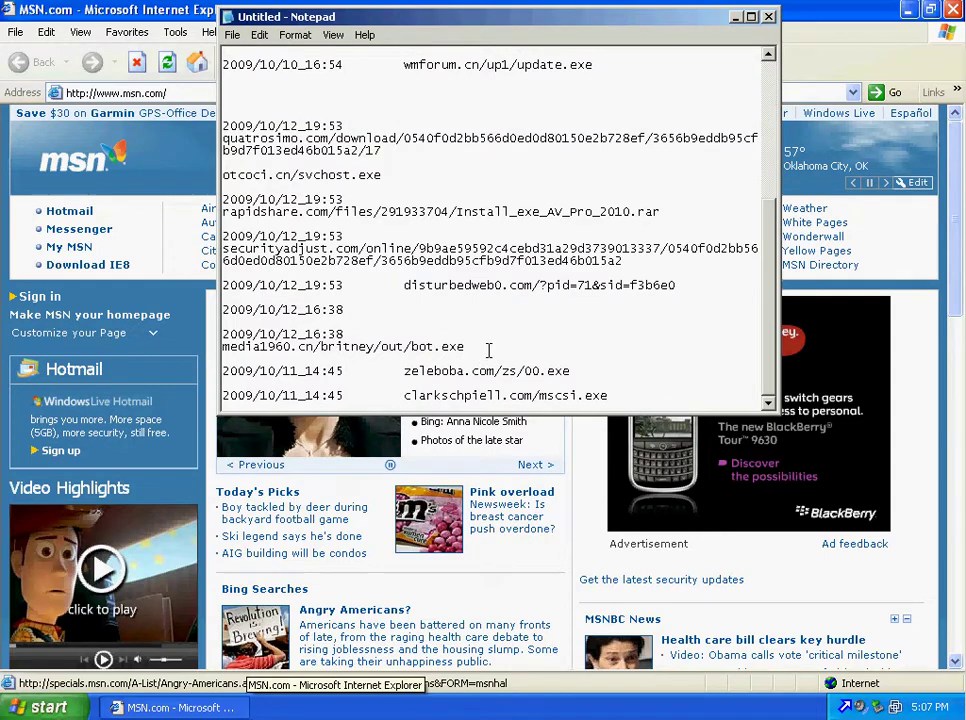
scroll(640, 377, up, 1)
drag(639, 300, 223, 285)
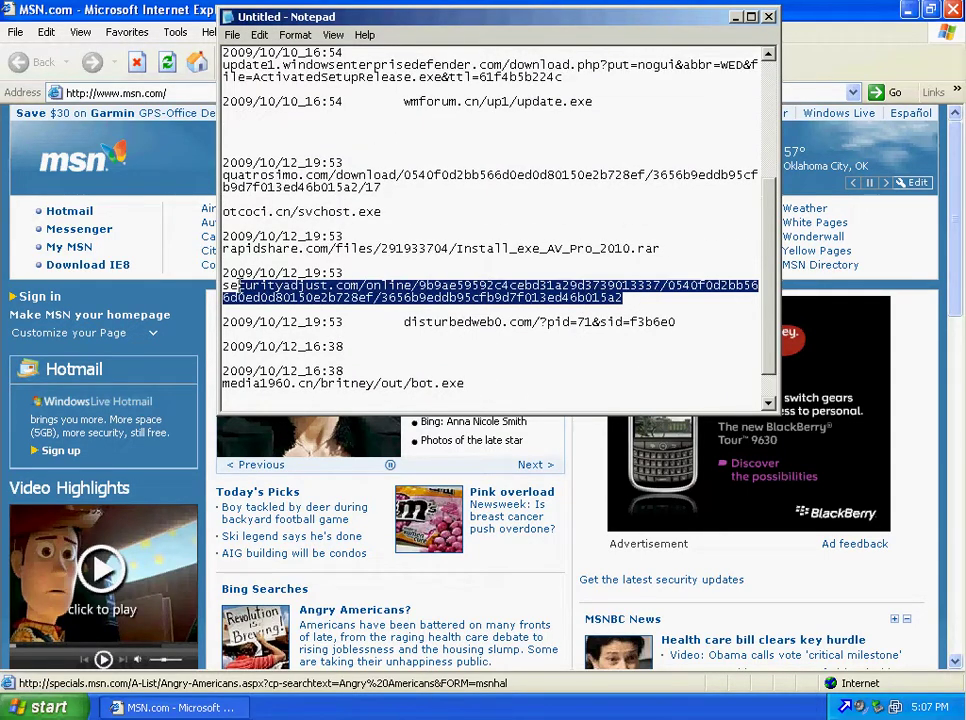
right_click(289, 290)
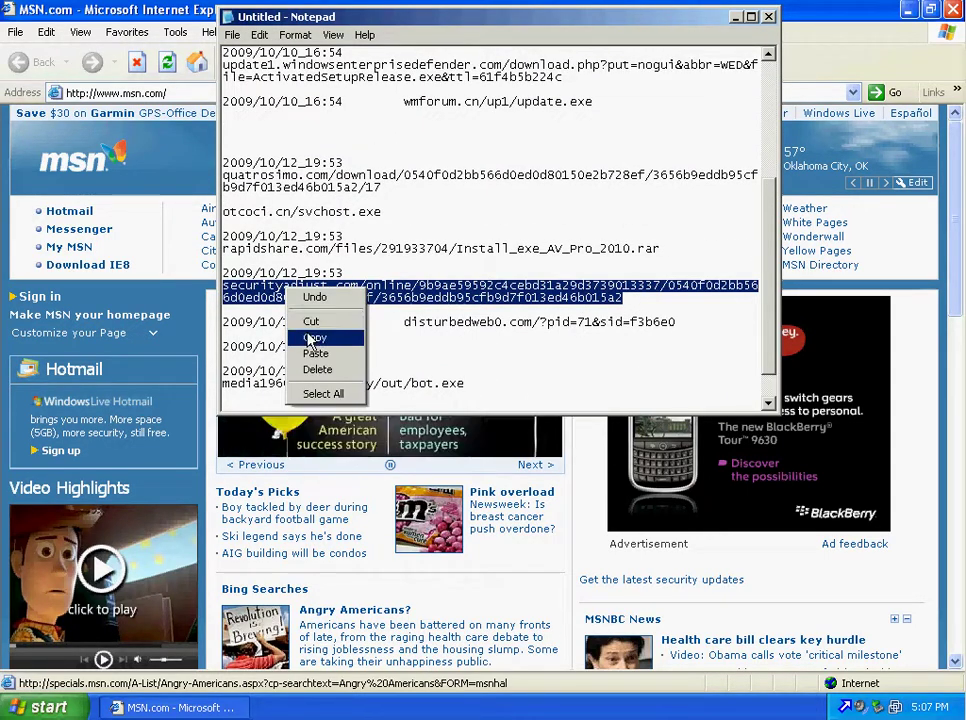
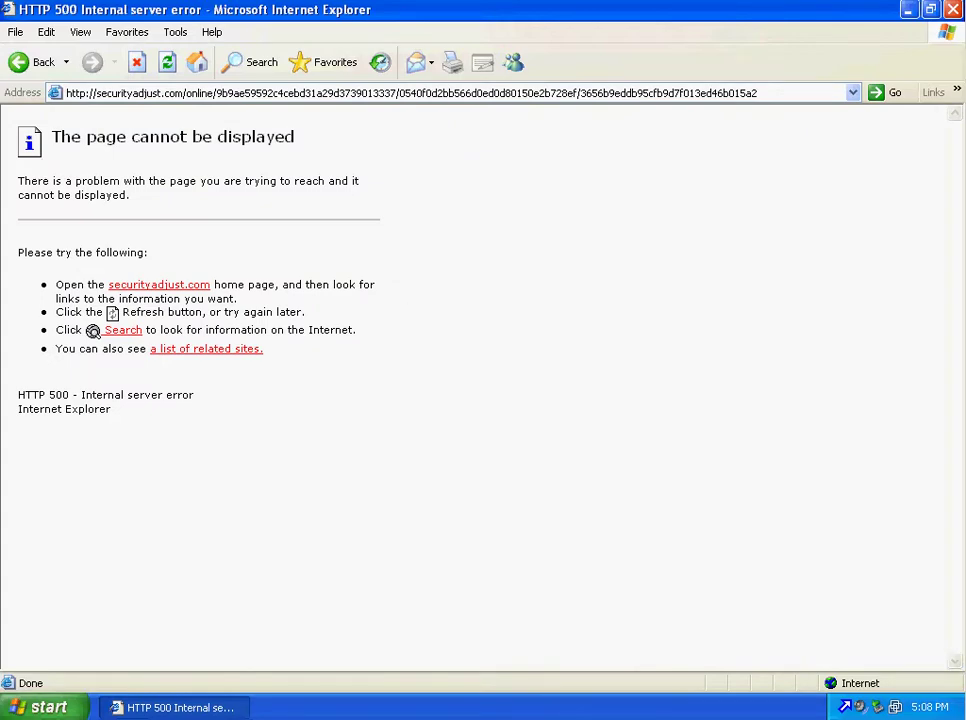
- Delete the dated securityadjust.com entry and its leftover blank line from the Notepad list
key(alt+Tab)
click(659, 298)
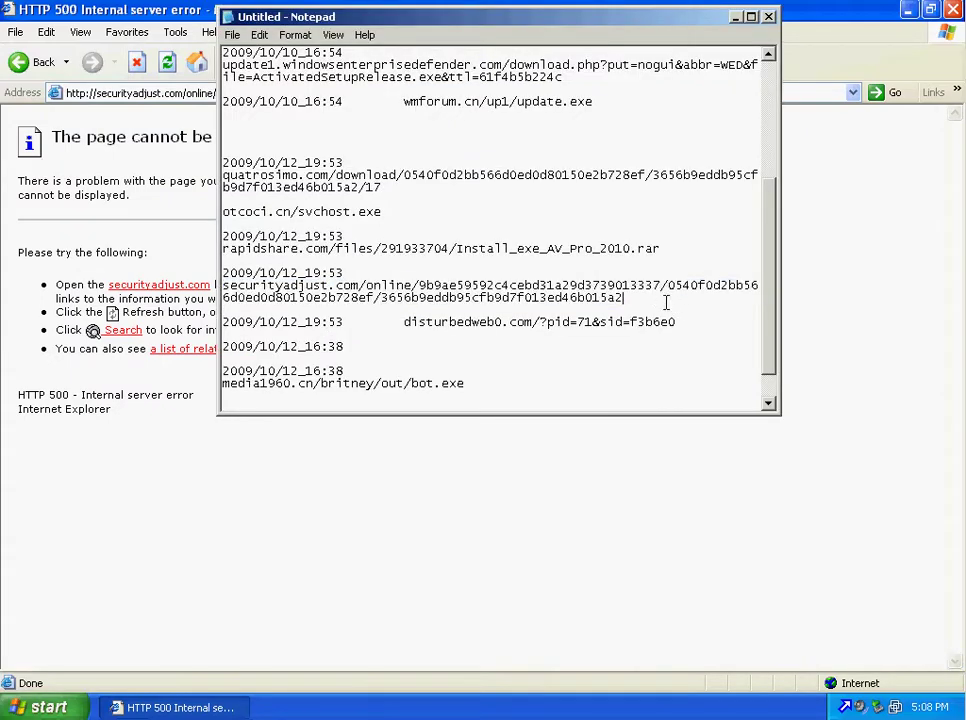
drag(665, 302, 216, 273)
key(Delete)
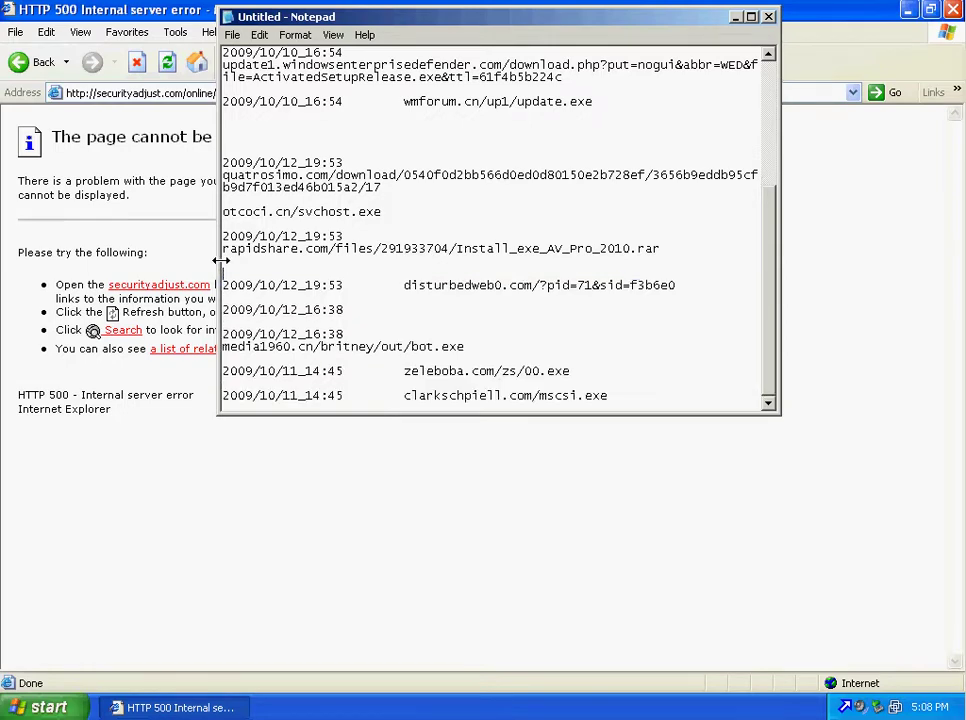
key(Delete)
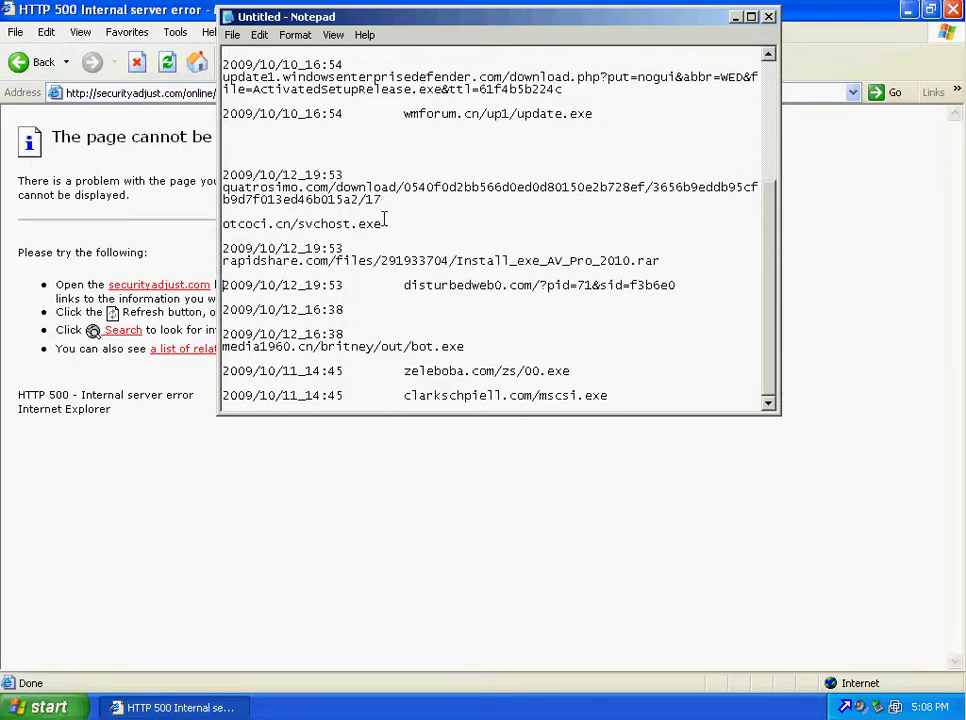
- Copy the address otcoci.cn/svchost.exe from the Notepad list
drag(385, 221, 211, 222)
right_click(293, 276)
click(319, 334)
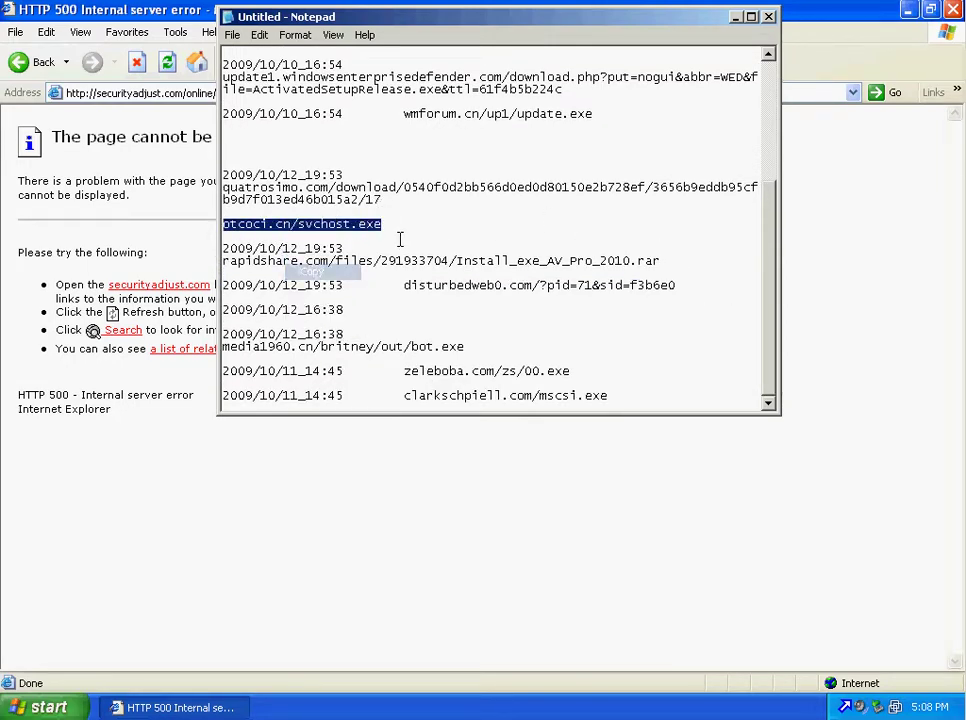
click(435, 227)
drag(435, 227, 198, 222)
right_click(259, 225)
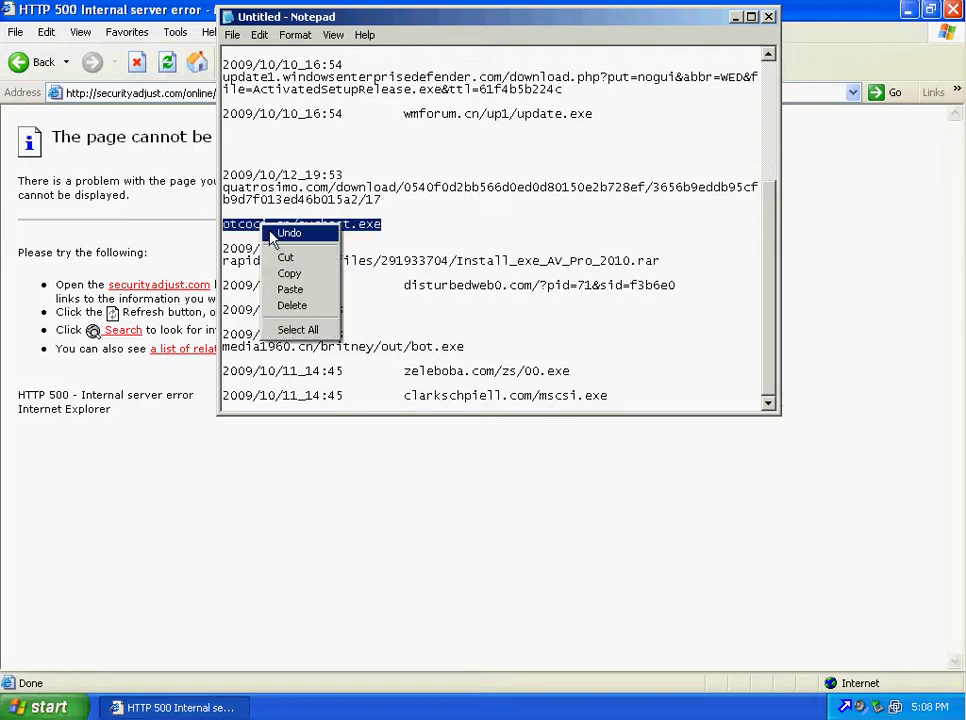
click(287, 273)
click(465, 234)
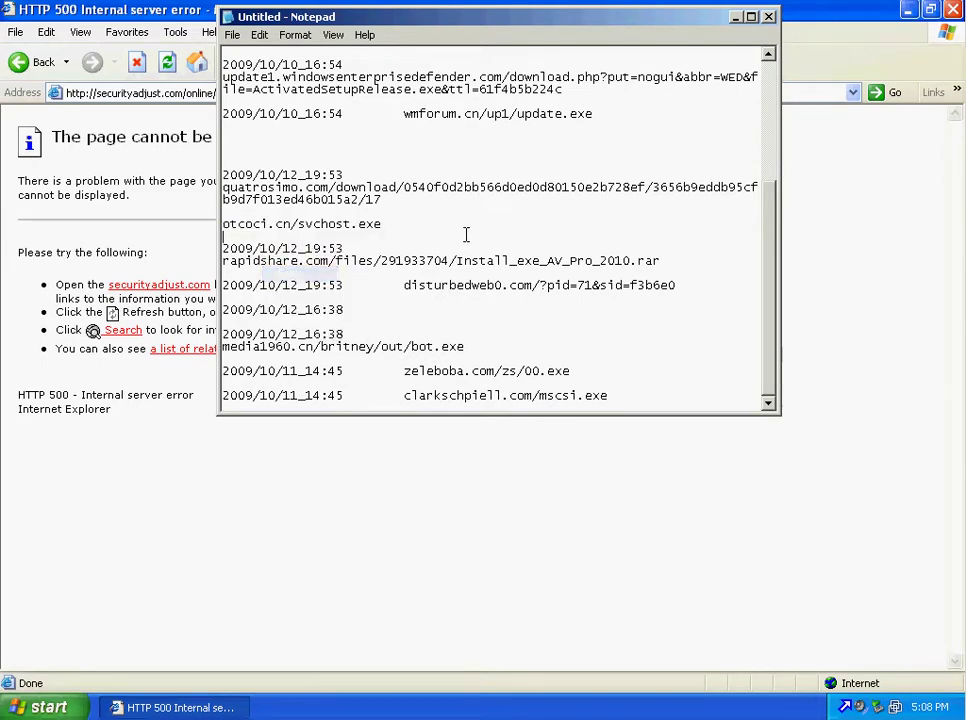
- Load the copied address otcoci.cn/svchost.exe in Internet Explorer
click(179, 97)
right_click(186, 93)
click(215, 157)
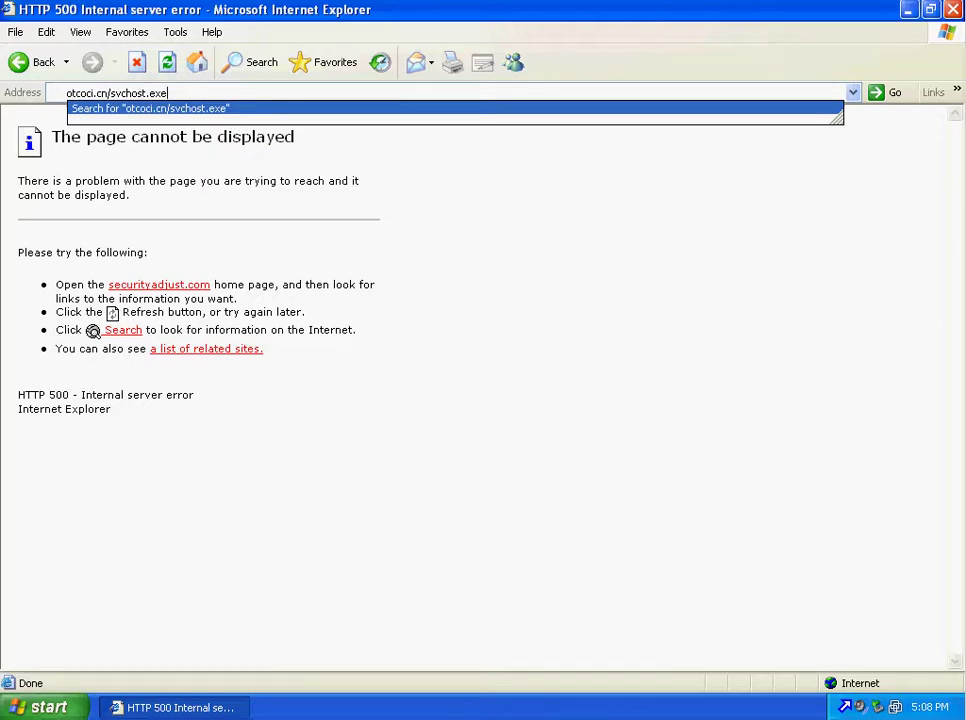
key(Return)
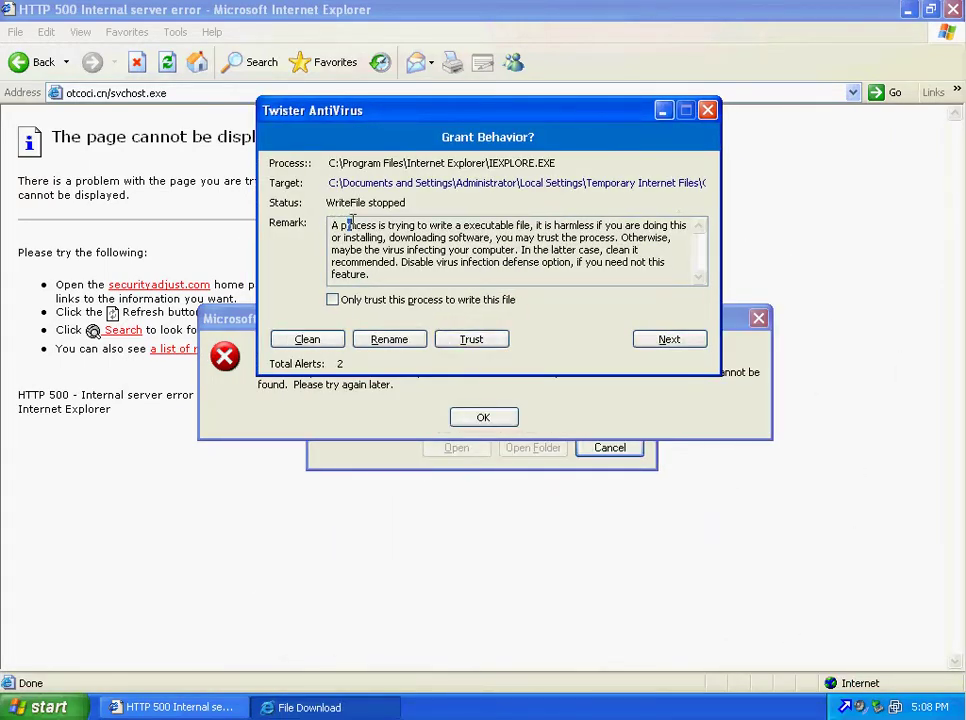
- Choose Clean for the Twister AntiVirus alerts about IEXPLORE.EXE writing an executable file
drag(333, 222, 307, 339)
click(307, 339)
click(307, 340)
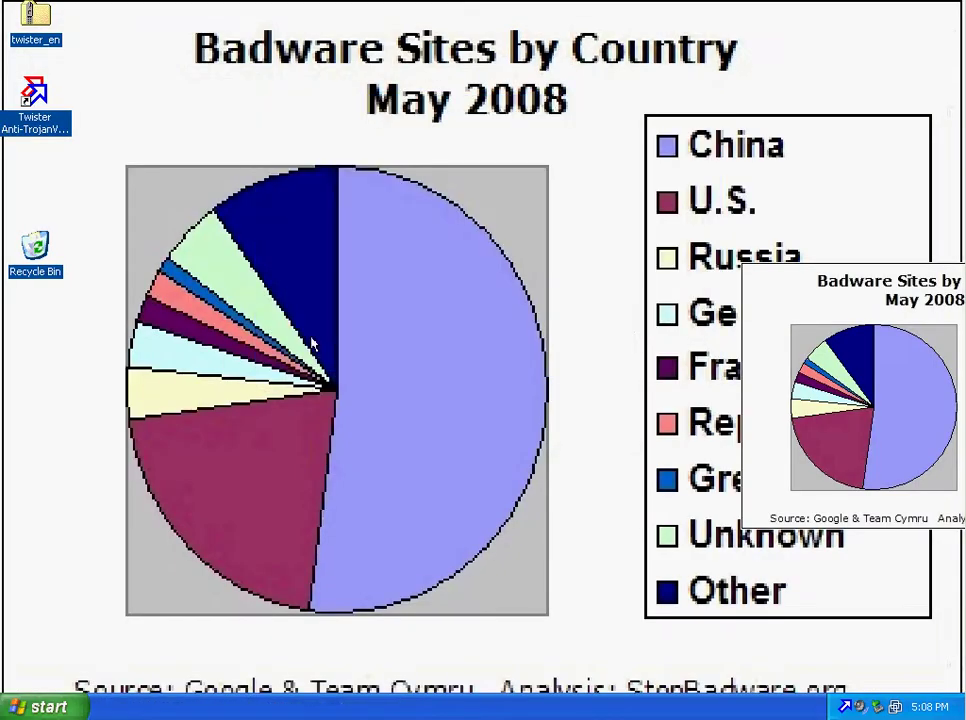
- Open the Twister AntiVirus main window and review the kinds of threat selected for scanning in its options
click(843, 708)
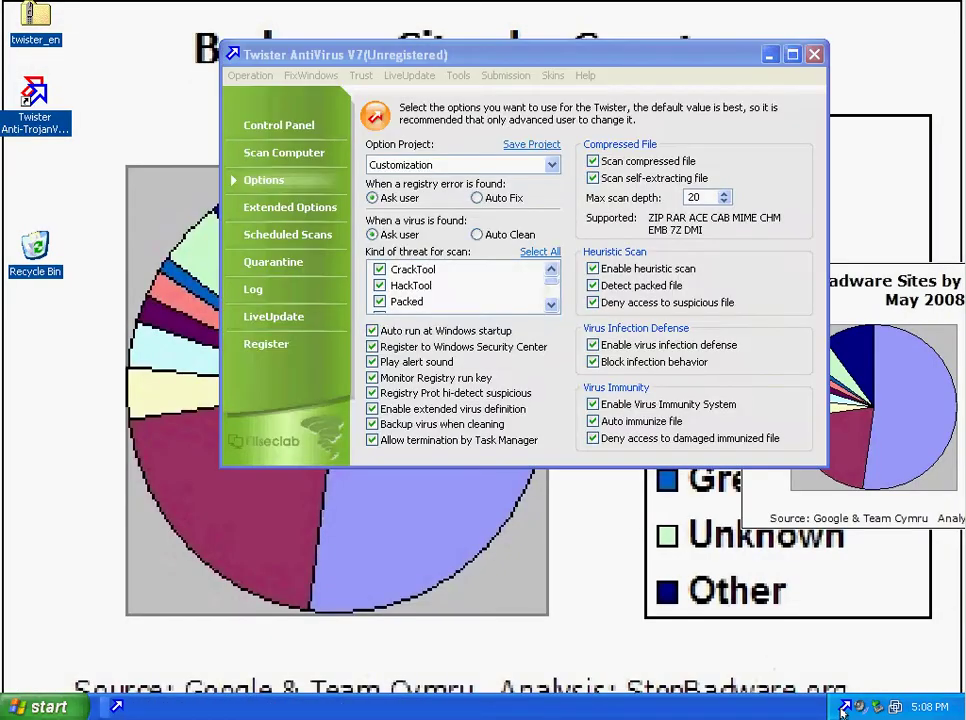
click(843, 708)
click(845, 708)
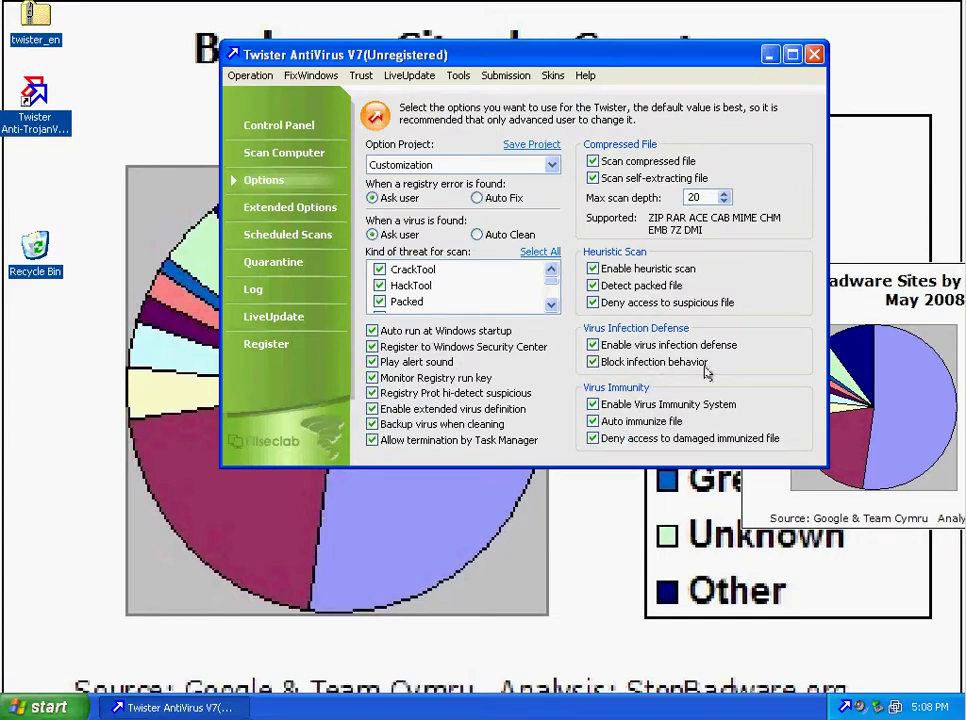
click(551, 305)
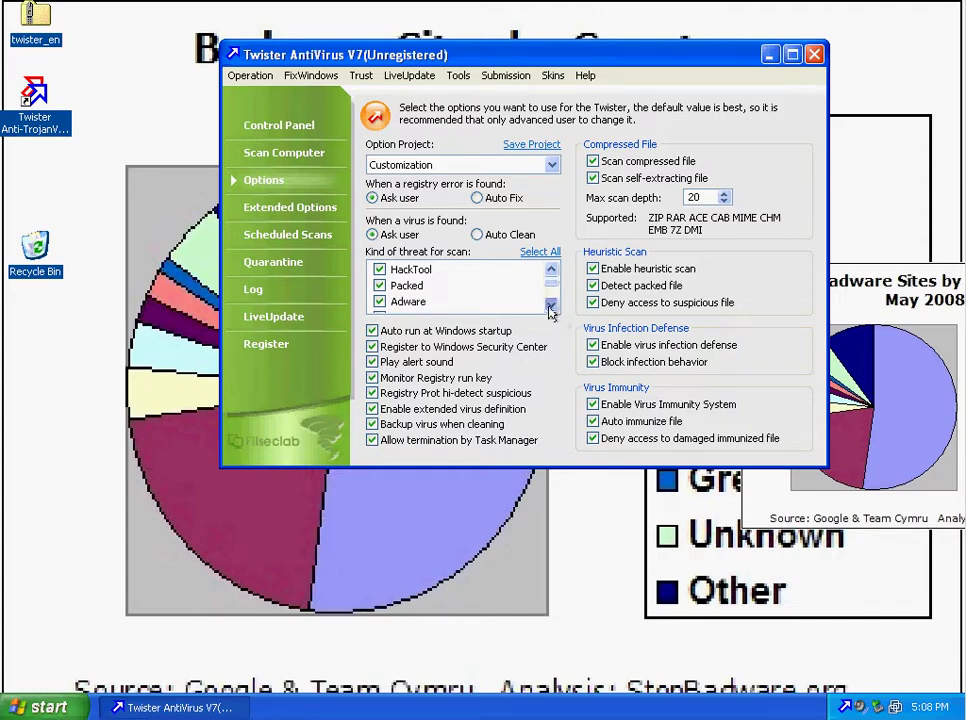
click(551, 305)
click(551, 305)
click(551, 305)
click(551, 305)
click(551, 305)
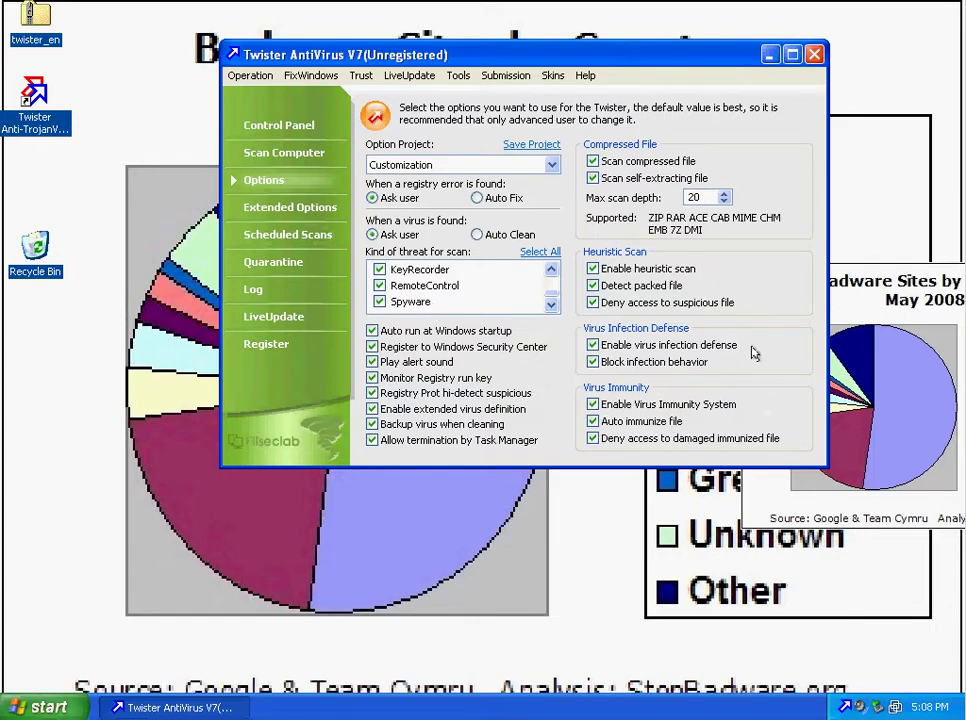
- Look over the available Twister commands and the LiveUpdate settings, leaving the settings dialog without saving
click(504, 76)
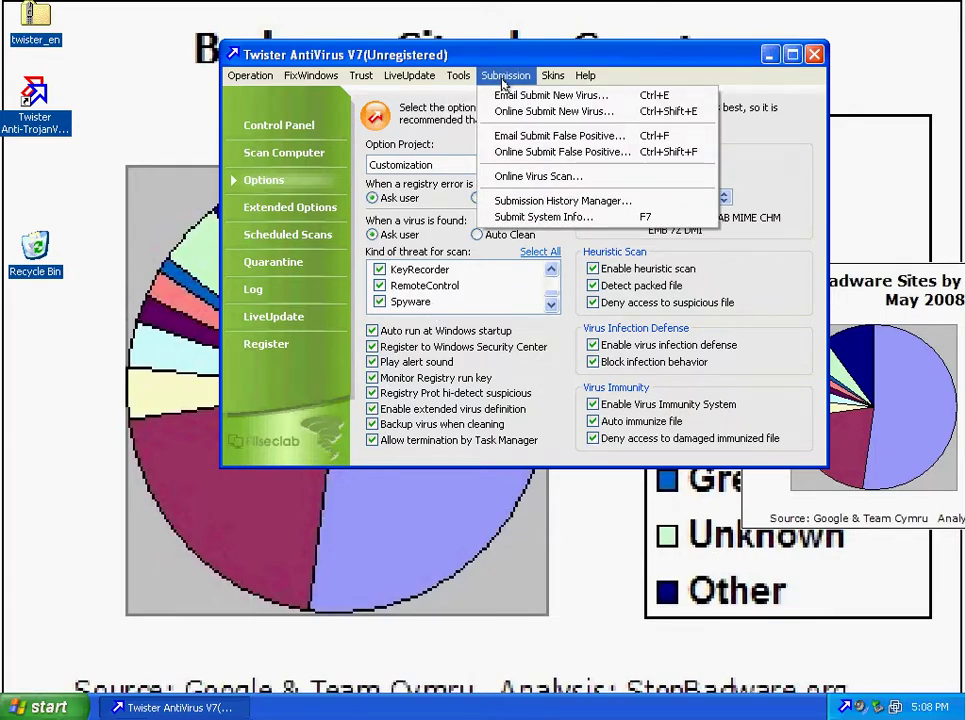
mouse_move(291, 68)
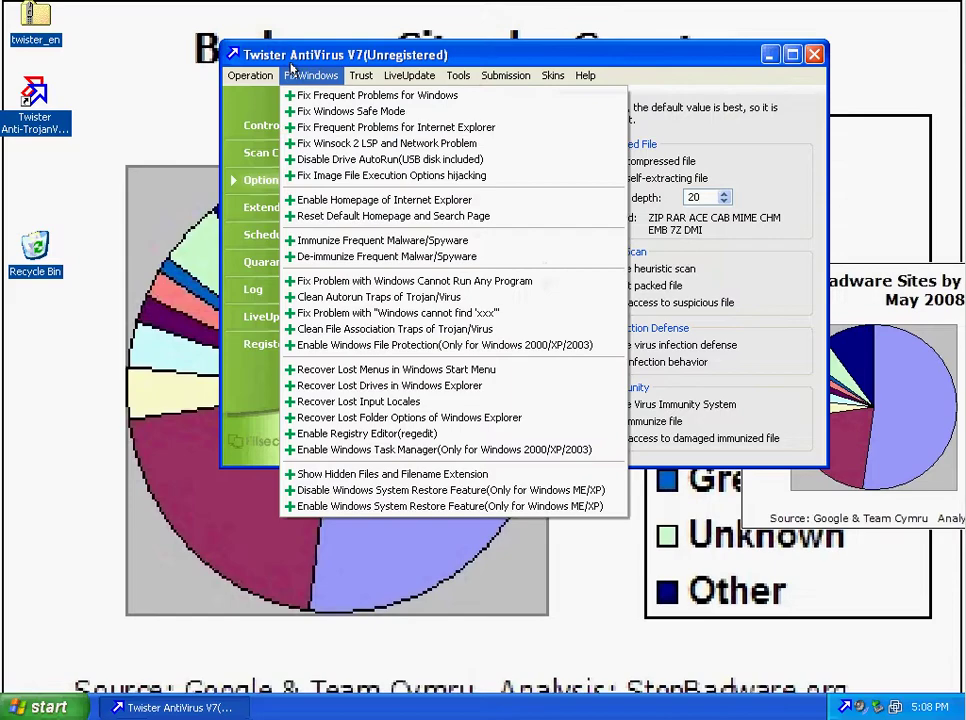
mouse_move(252, 80)
mouse_move(399, 80)
click(418, 111)
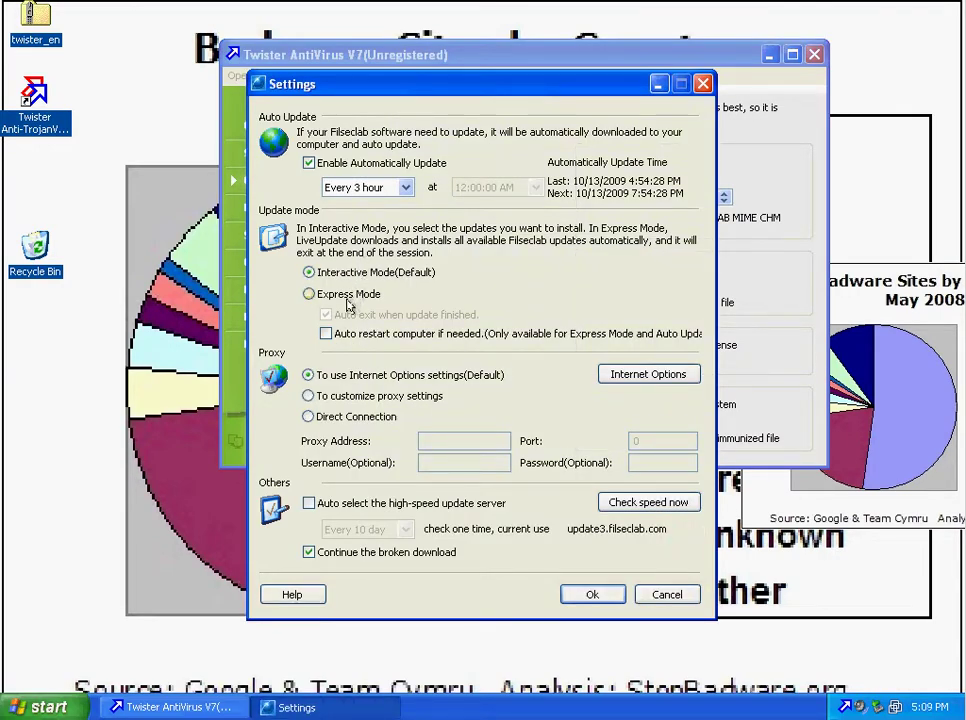
click(664, 597)
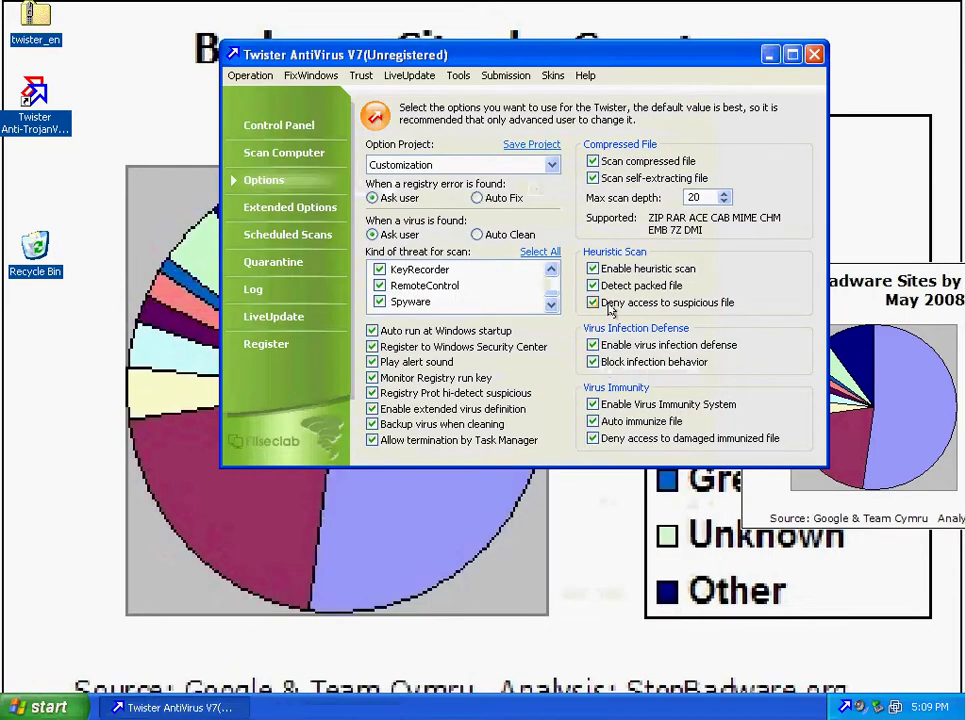
- Open the Filseclab Process Viewer and inspect the modules loaded by VMwareService.exe and FilMsg.exe
click(508, 75)
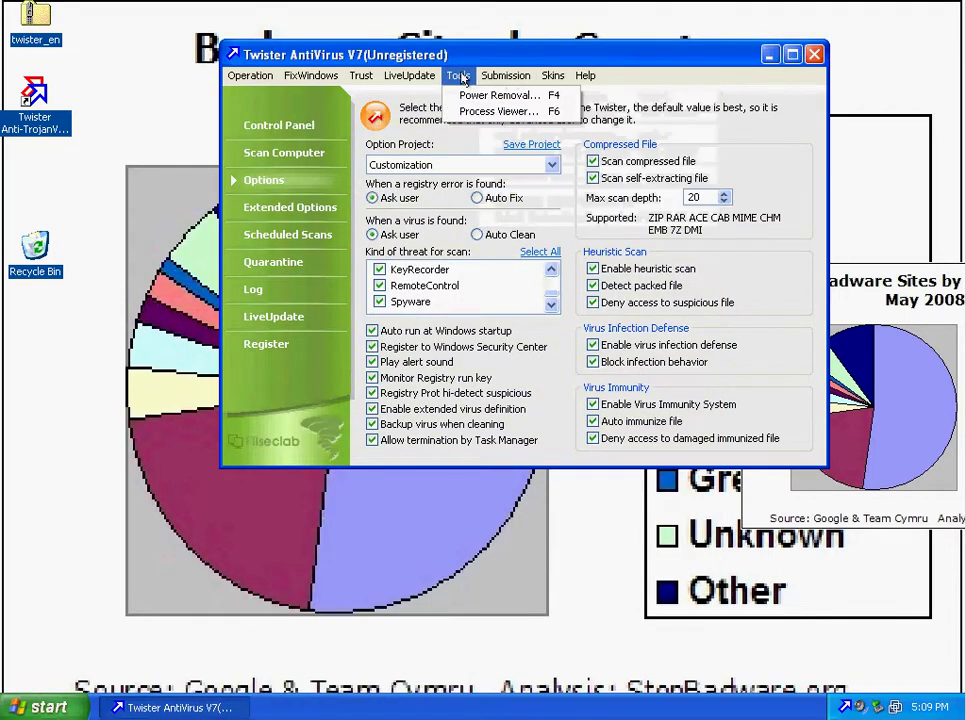
click(470, 111)
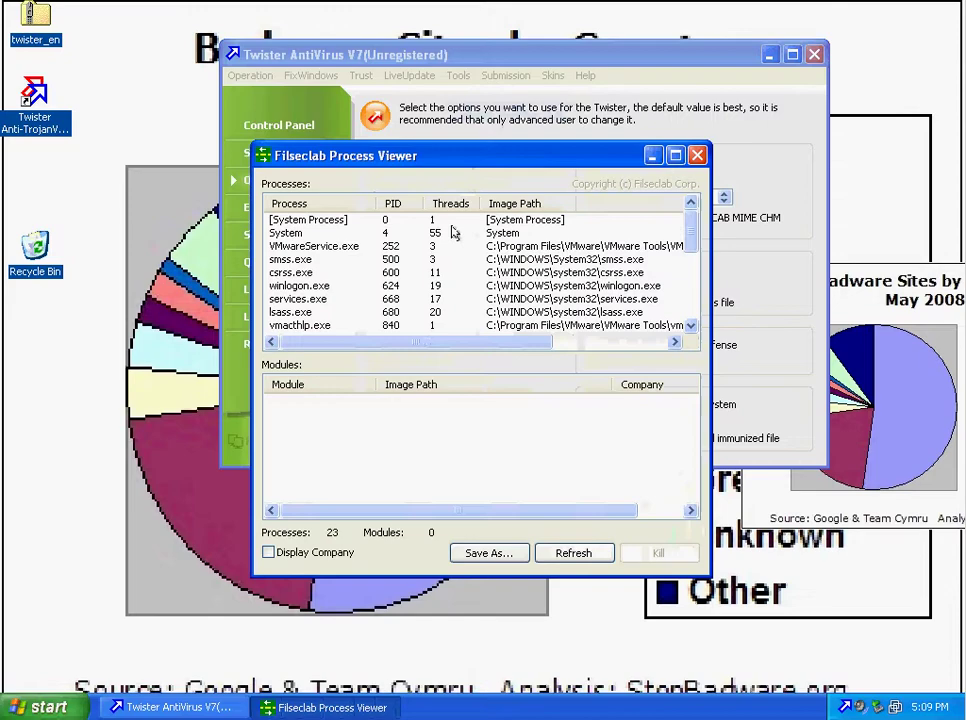
click(320, 246)
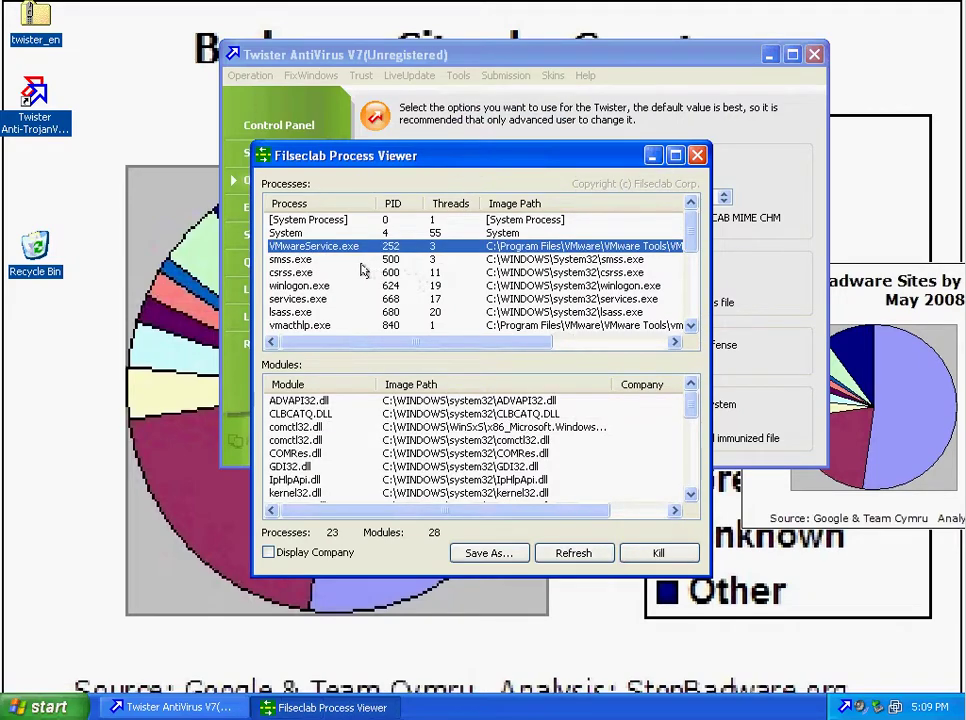
scroll(362, 271, down, 5)
click(306, 288)
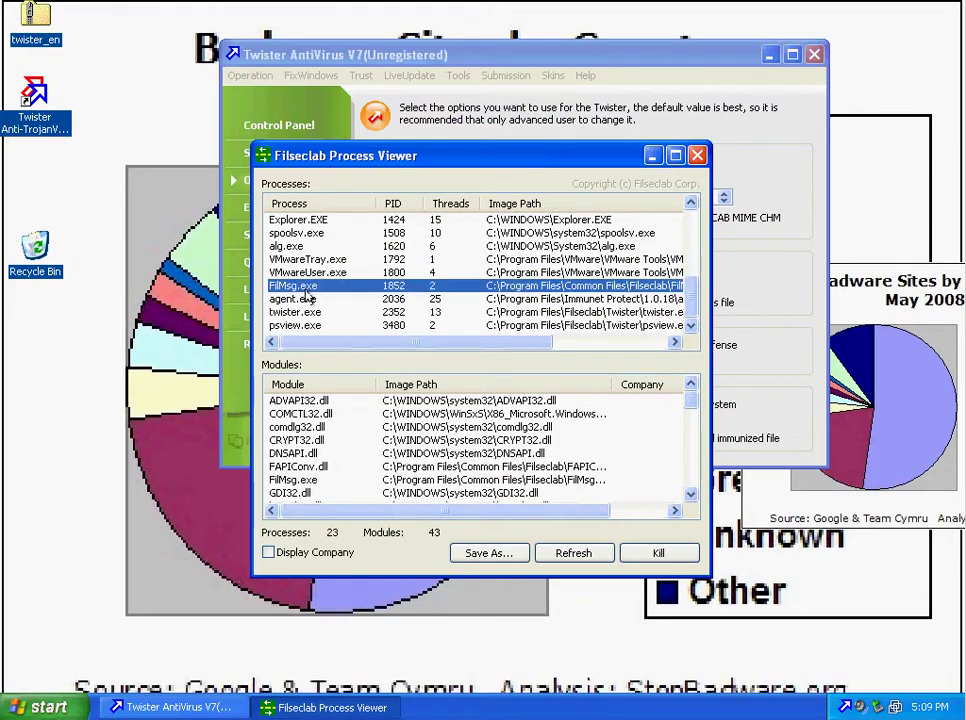
- Examine the modules loaded by agent.exe, Explorer.EXE, vmacthlp.exe and the svchost.exe processes with PIDs 856 and 936 in the Process Viewer
click(300, 299)
click(303, 288)
click(289, 219)
scroll(323, 312, up, 5)
scroll(310, 298, down, 2)
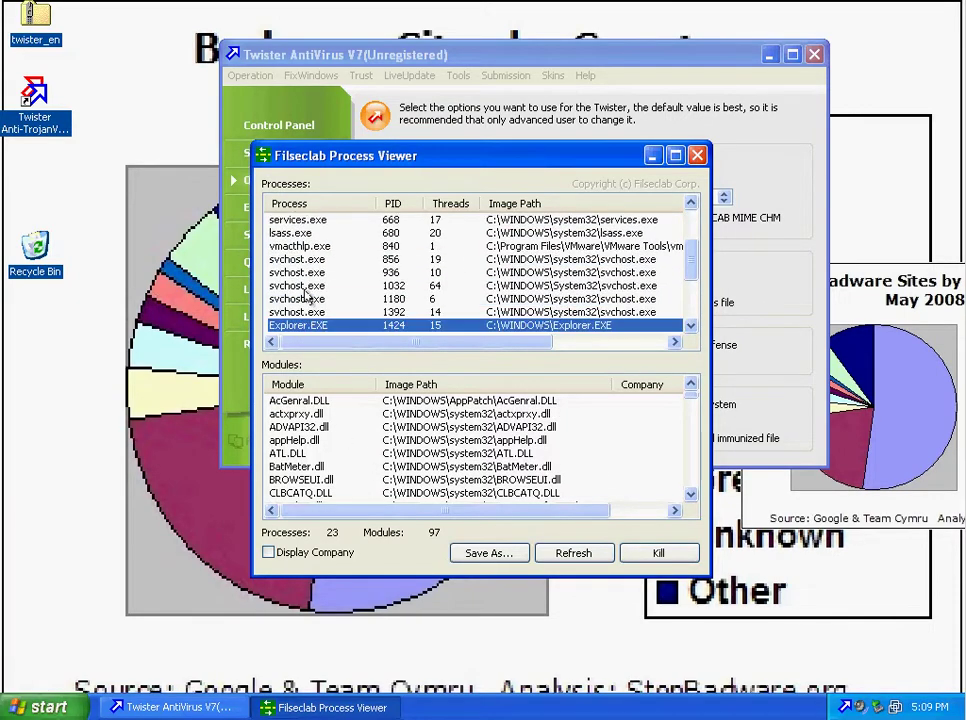
click(300, 246)
click(298, 259)
click(303, 413)
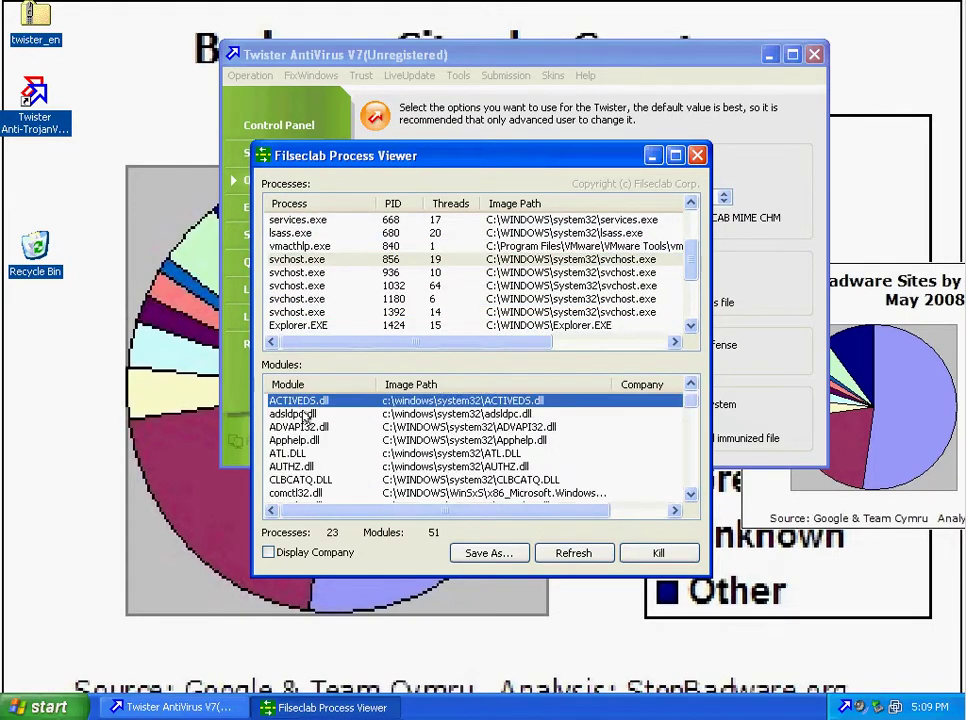
scroll(303, 413, down, 14)
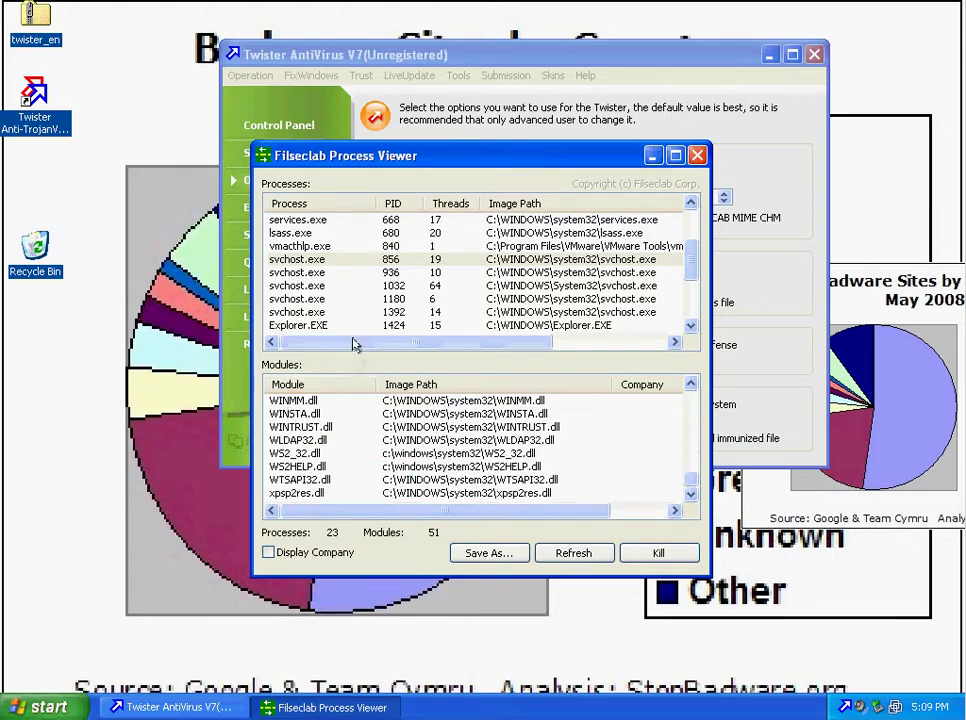
click(297, 272)
click(300, 426)
scroll(320, 410, down, 10)
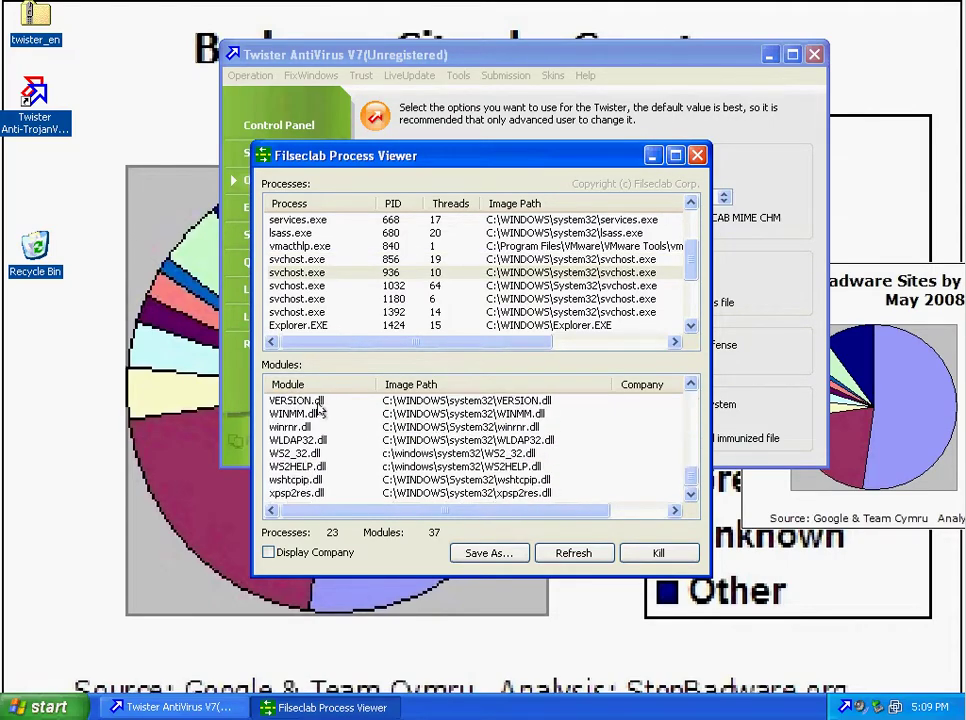
- Close the Filseclab Process Viewer and the Twister AntiVirus main window
click(697, 155)
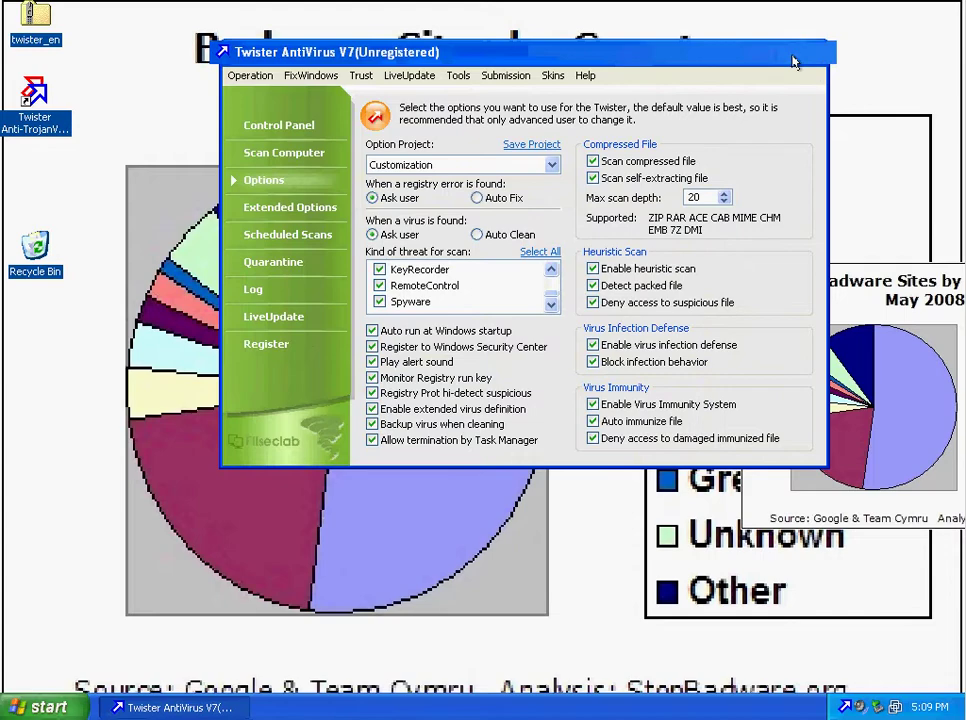
click(792, 54)
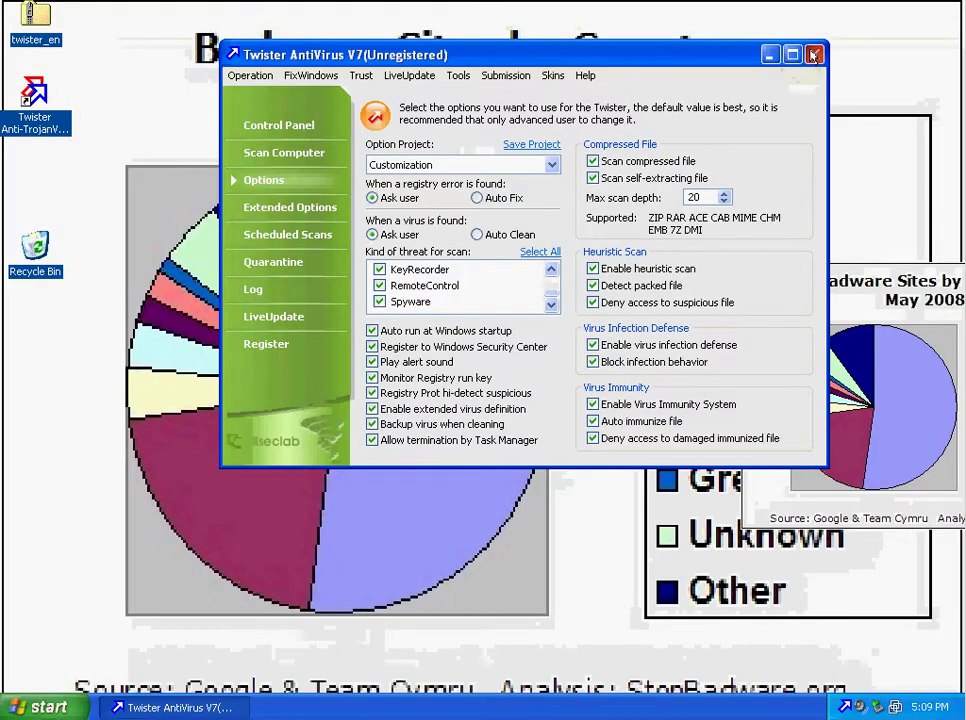
click(648, 53)
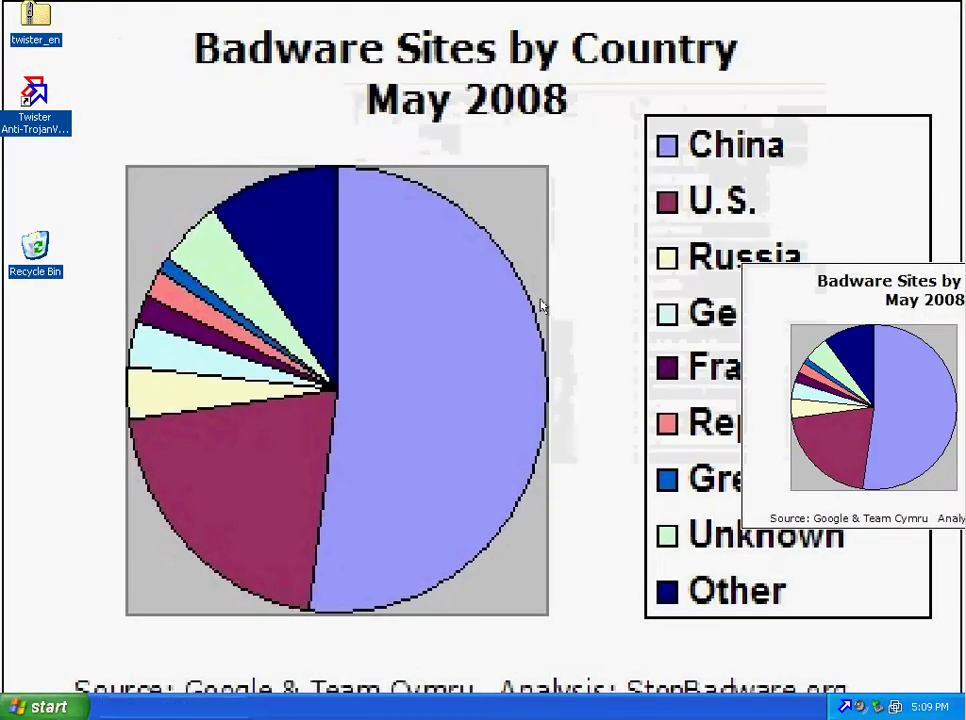
- Switch to Internet Explorer by launching it from the installed programs
click(40, 707)
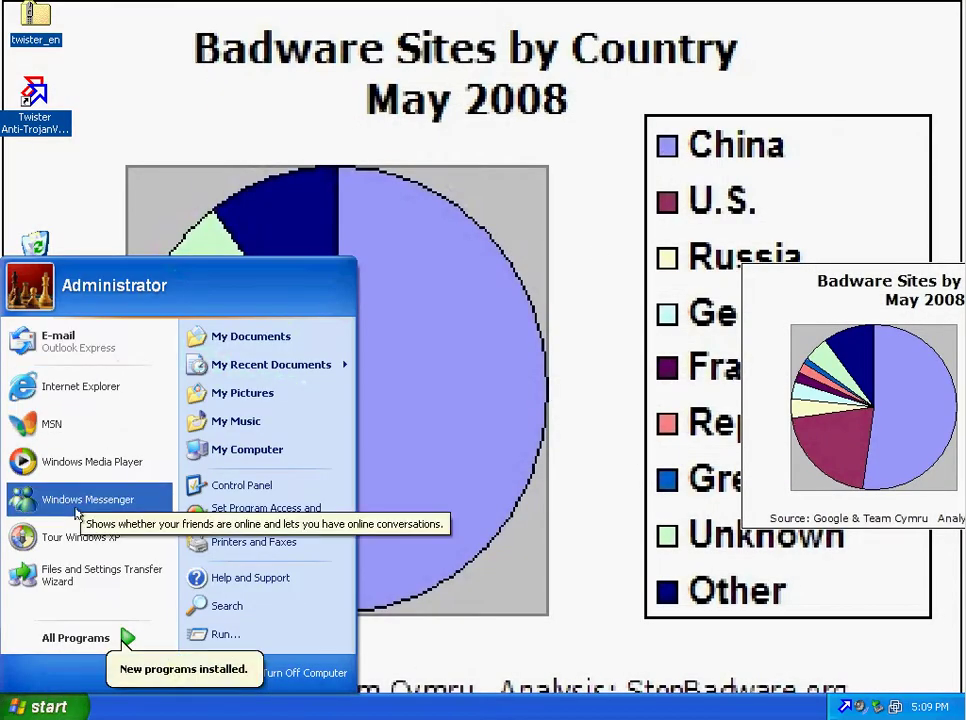
click(564, 356)
click(50, 705)
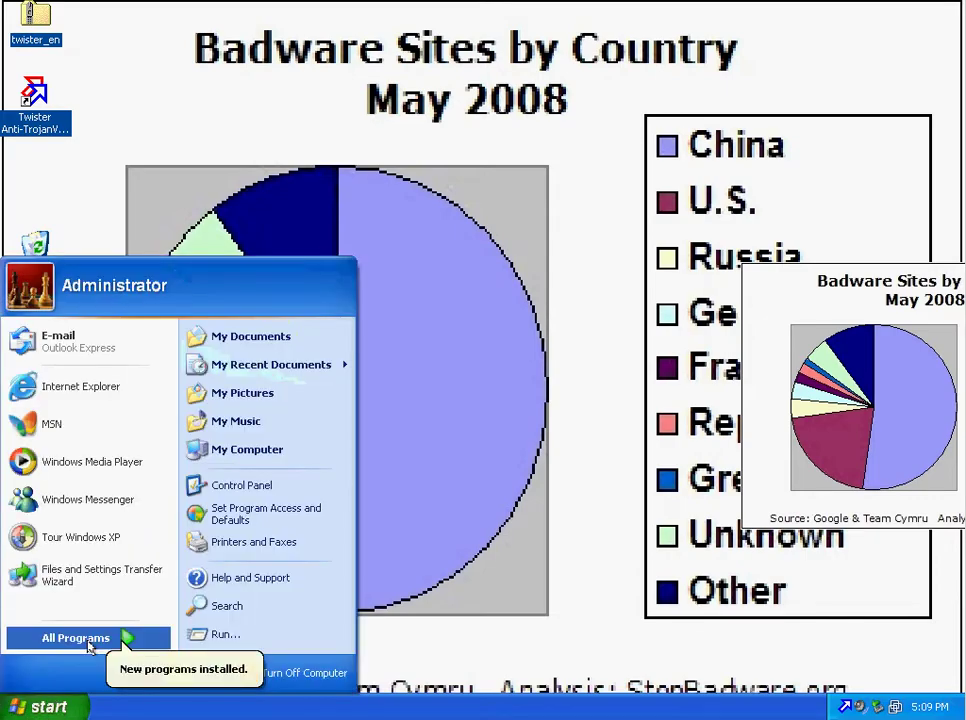
click(129, 638)
click(207, 509)
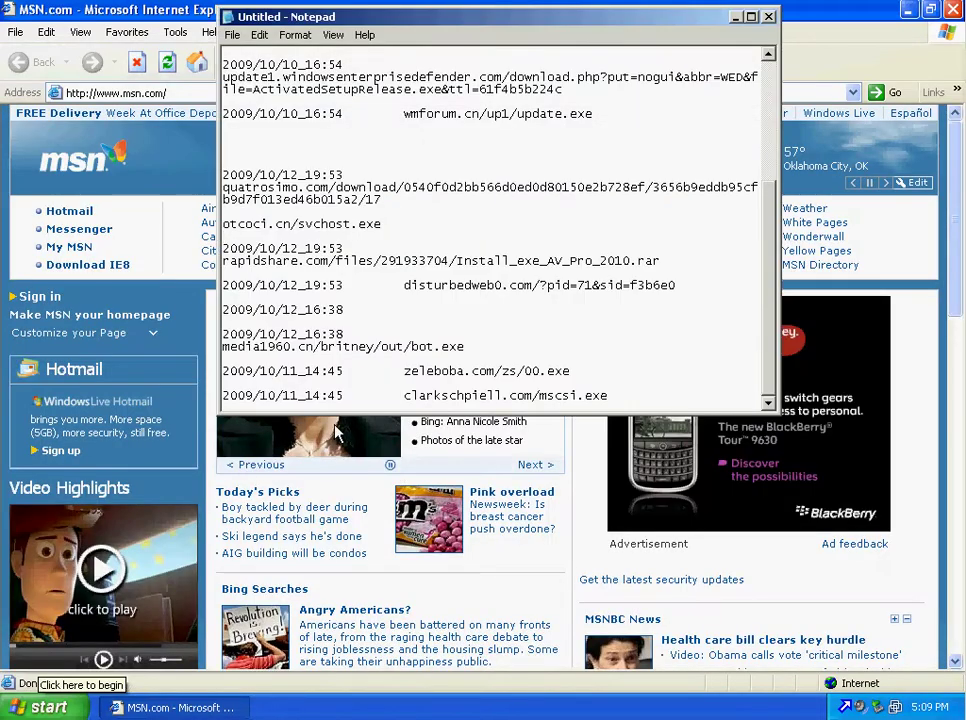
- Copy the link disturbedweb0.com/?pid=71&sid=f3b6e0 from the malware list in Notepad
scroll(412, 234, up, 4)
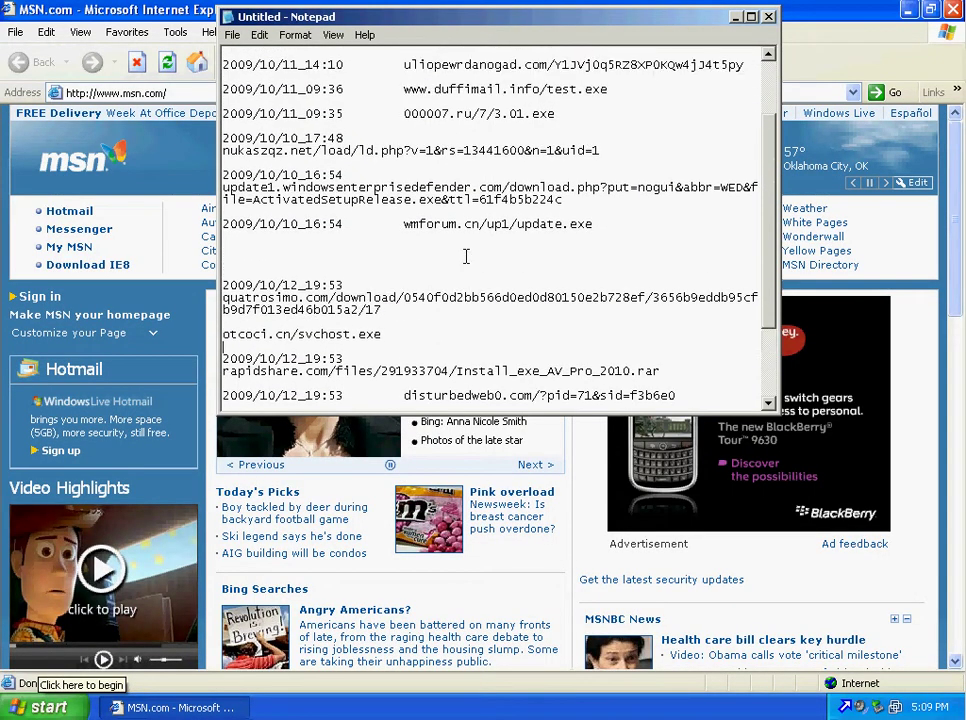
scroll(565, 211, up, 1)
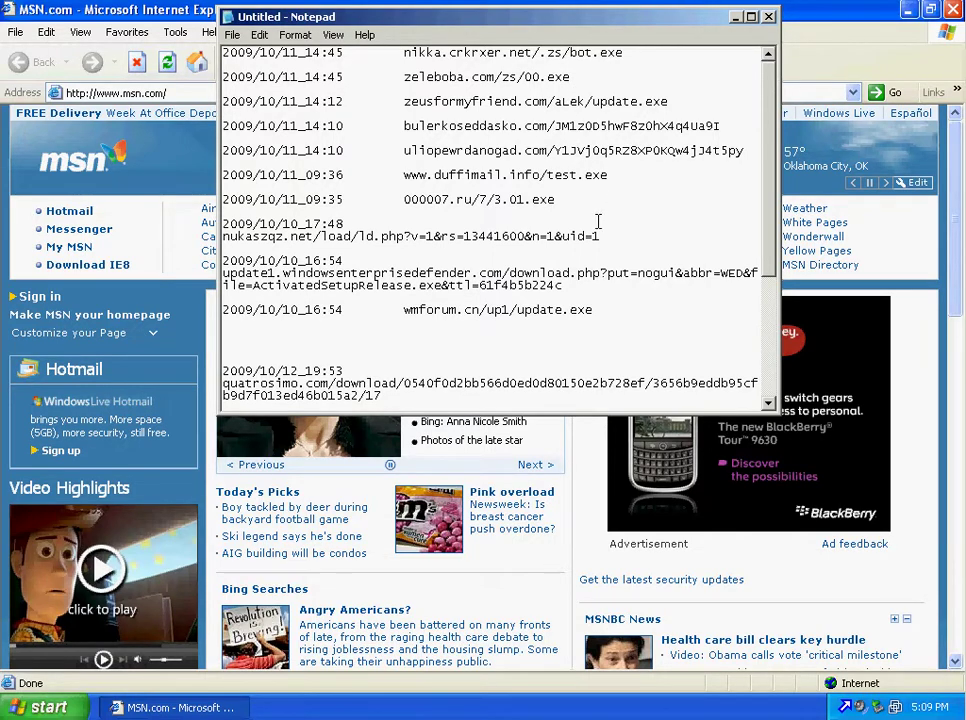
scroll(598, 221, down, 2)
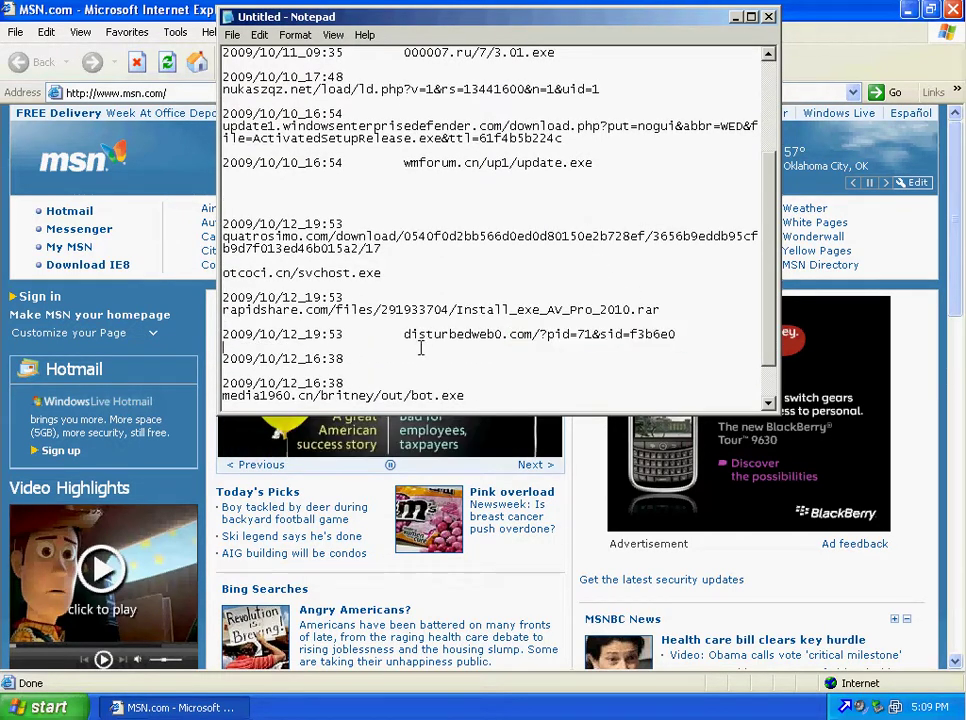
mouse_move(676, 335)
mouse_down()
mouse_move(412, 335)
mouse_move(674, 331)
mouse_up()
right_click(612, 334)
click(638, 377)
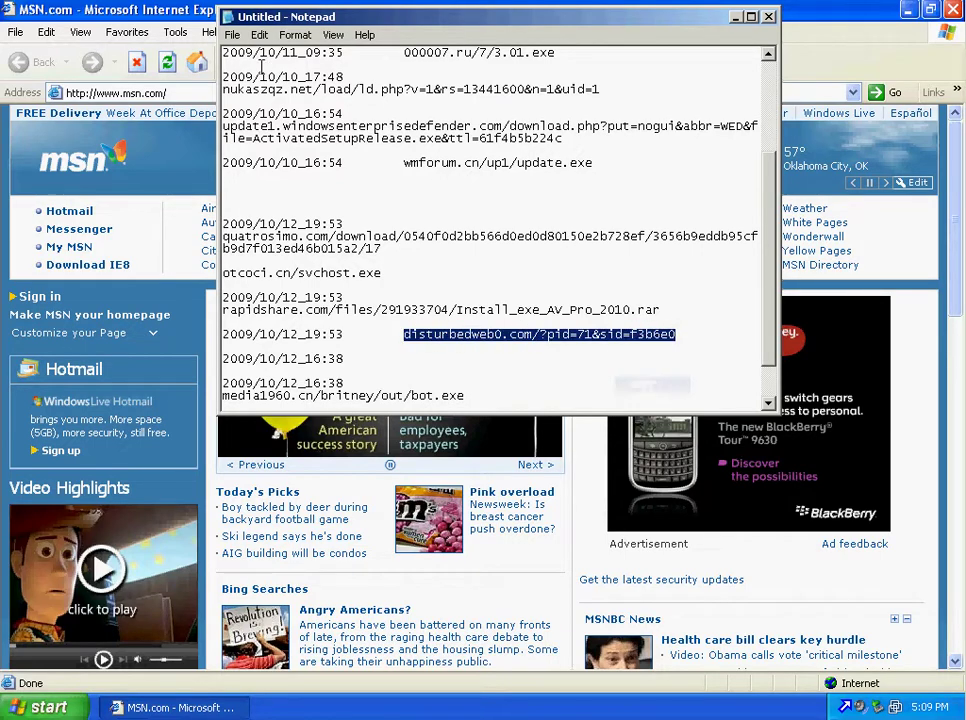
- Load the copied disturbedweb0.com link in Internet Explorer and accept the fake Total Security scan and its Full system cleanup
click(135, 90)
right_click(200, 89)
click(246, 158)
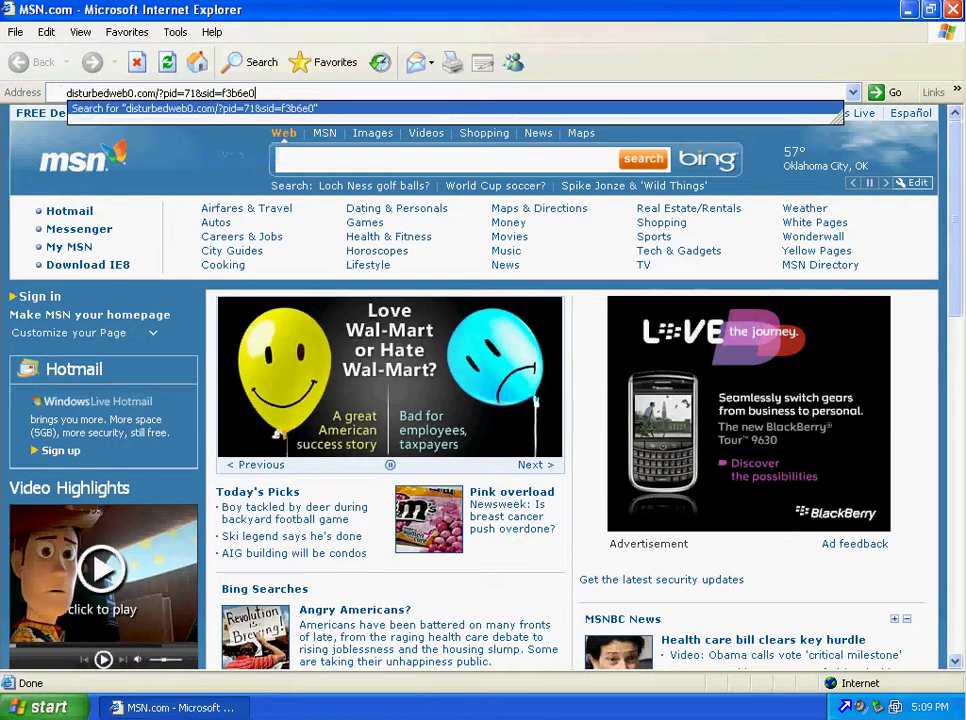
key(Return)
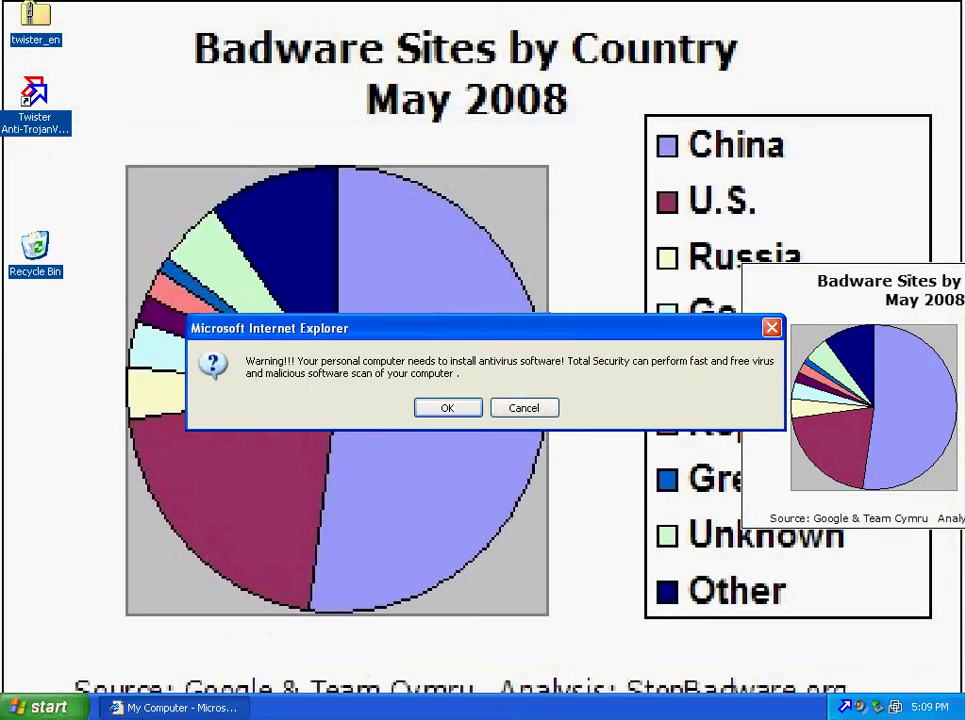
click(421, 411)
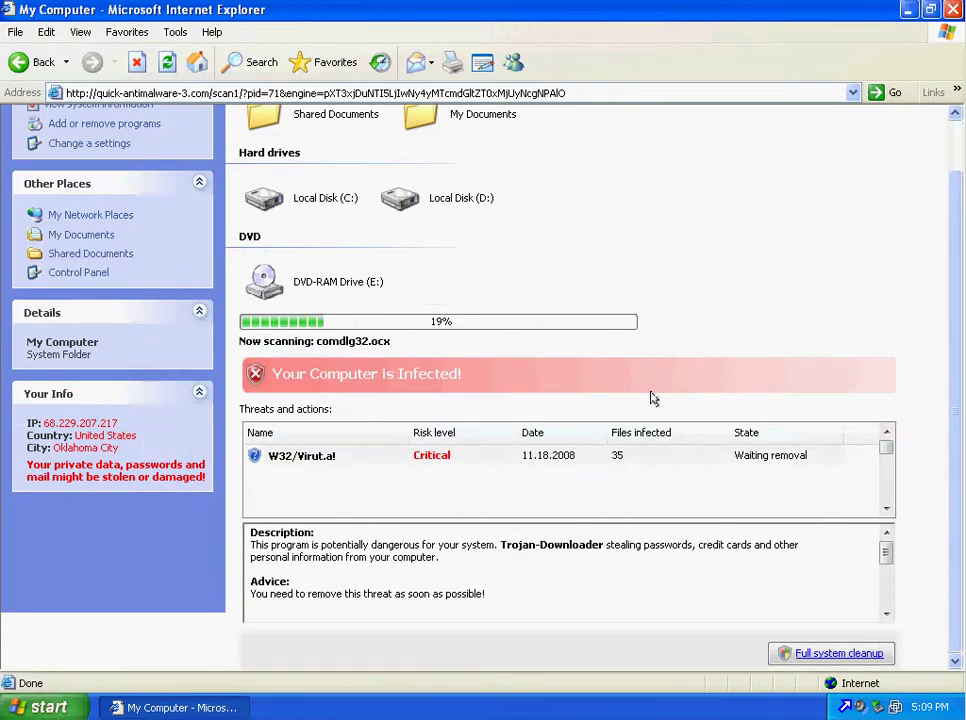
click(830, 655)
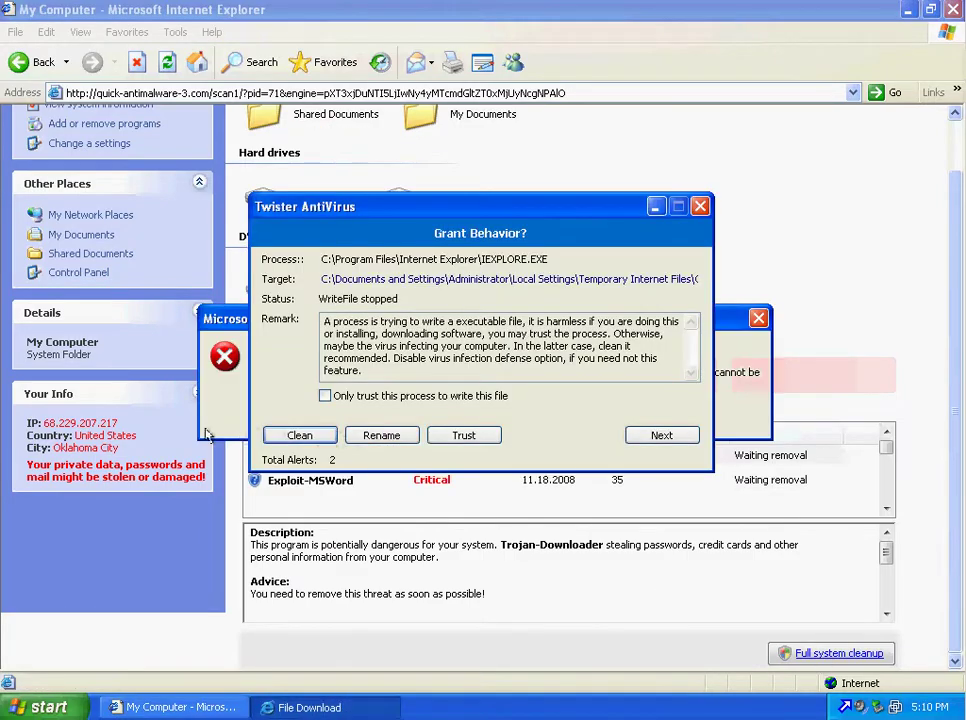
- Dismiss the Soft_71.exe download error and choose Clean for the Twister alerts about IEXPLORE.EXE writing an executable file
drag(225, 318, 72, 494)
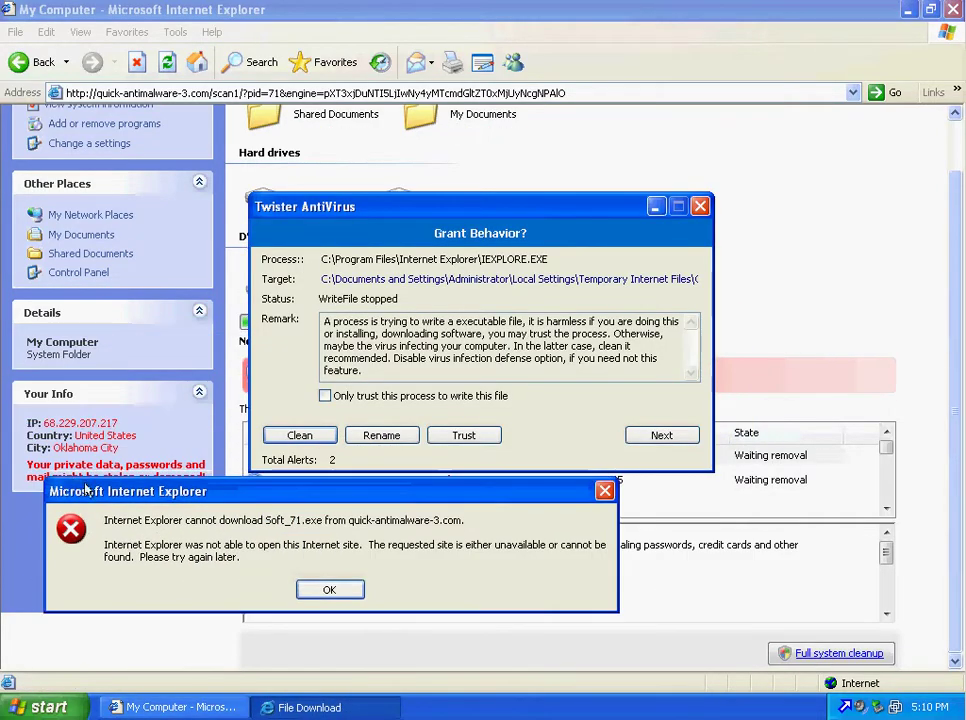
click(349, 587)
click(304, 439)
click(305, 440)
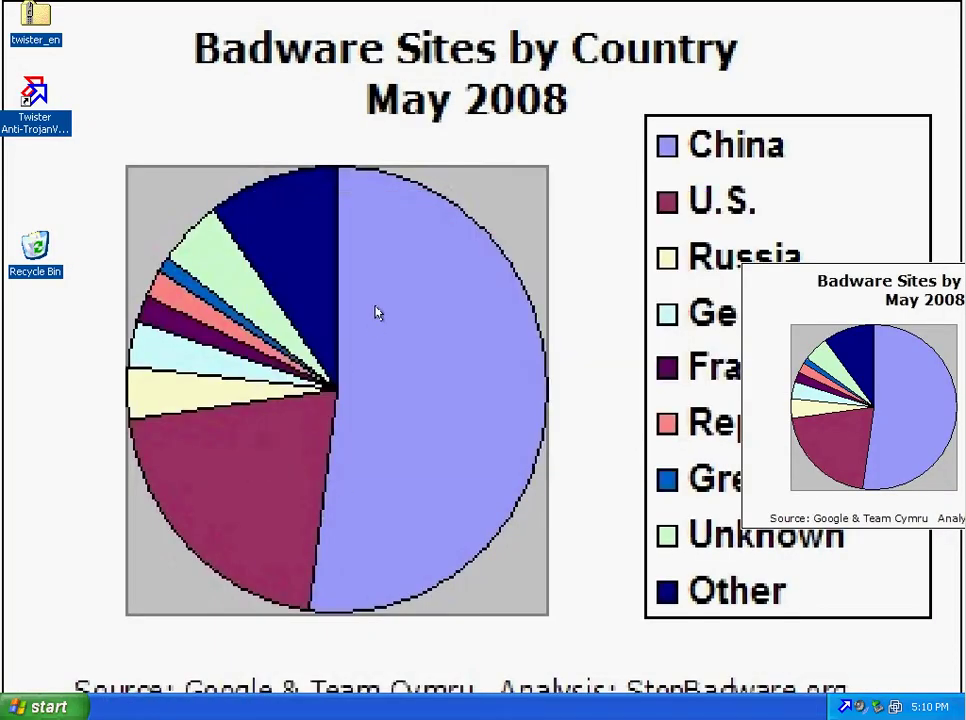
- Reopen Internet Explorer and copy the update1.windowsenterprisedefender.com download link for ActivatedSetupRelease.exe from the Notepad list
click(71, 706)
click(105, 388)
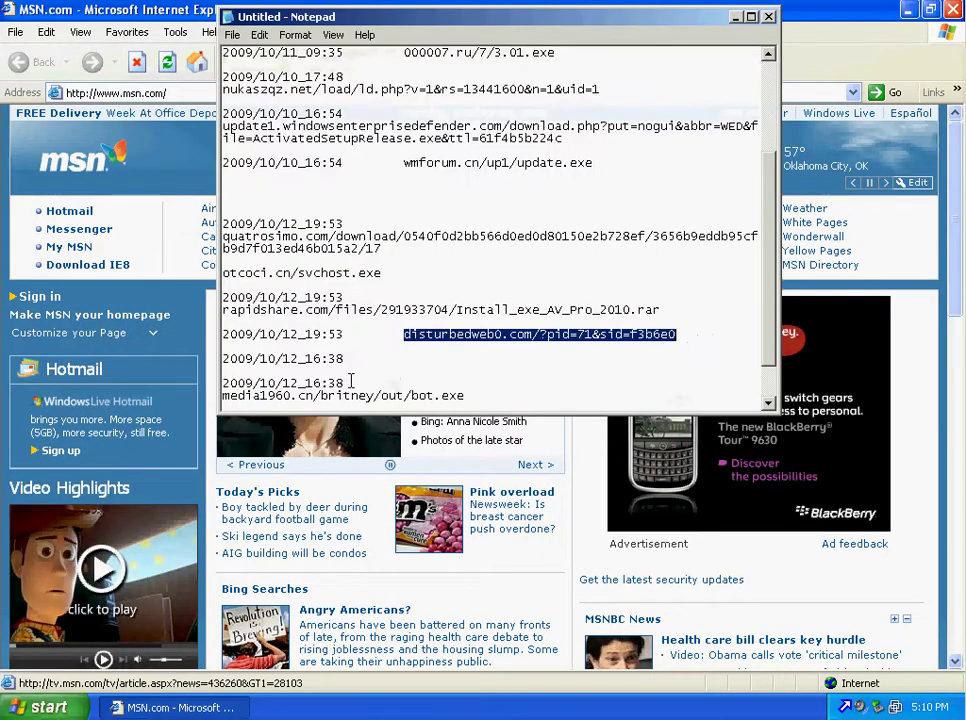
scroll(395, 344, down, 1)
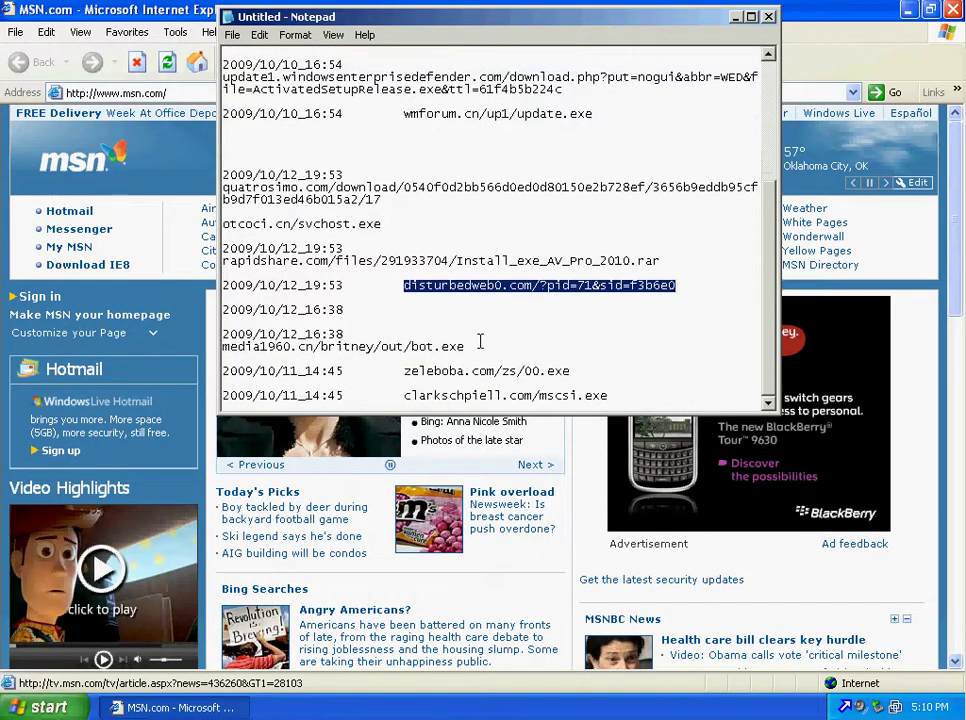
drag(622, 395, 410, 384)
drag(582, 380, 462, 372)
scroll(574, 285, up, 2)
scroll(575, 250, up, 1)
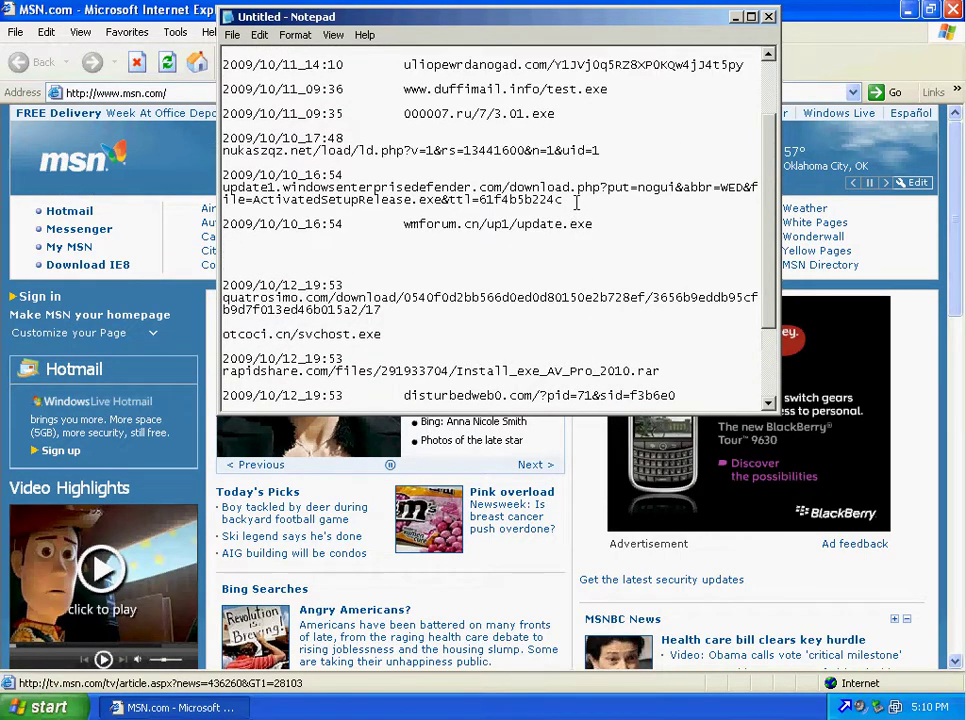
drag(575, 200, 223, 188)
right_click(318, 197)
click(360, 246)
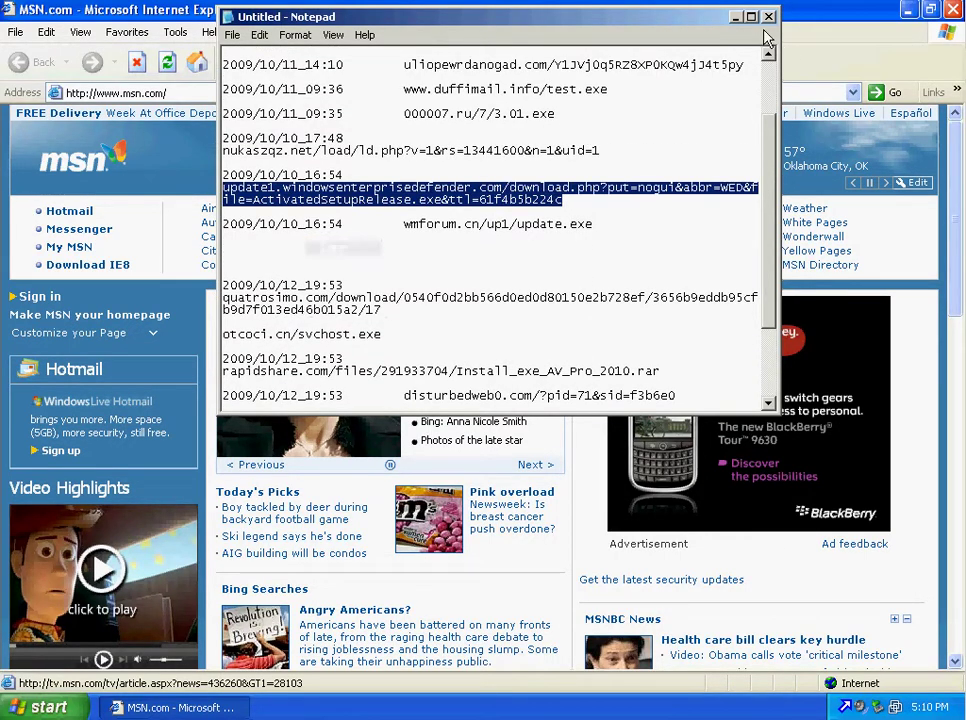
- Load the copied windowsenterprisedefender.com link in Internet Explorer and close the browser after viewing the page
click(185, 119)
click(150, 92)
right_click(176, 93)
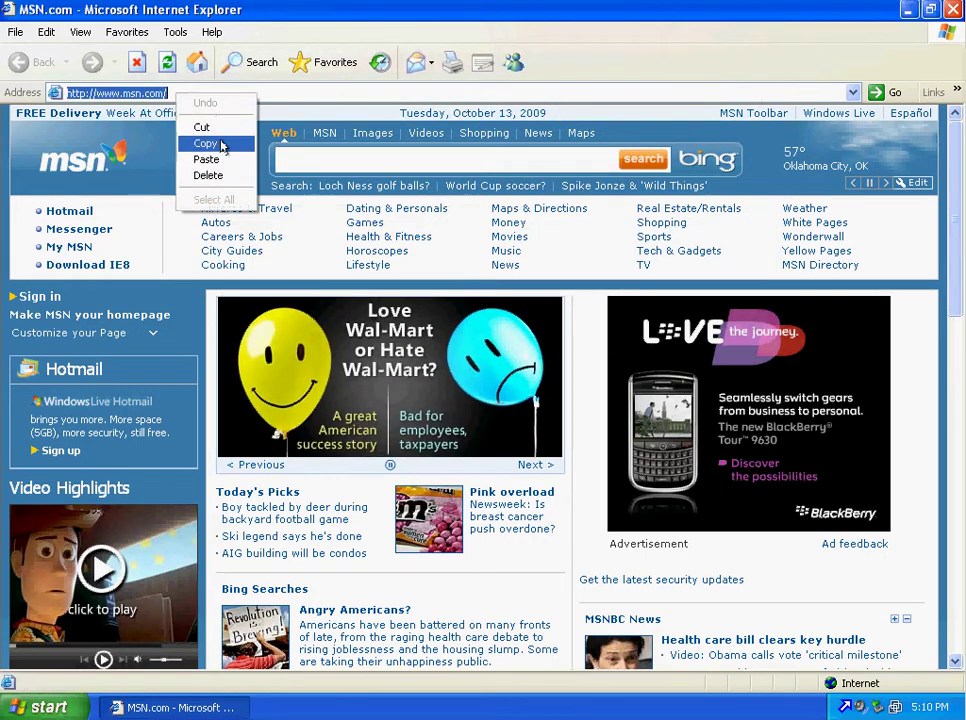
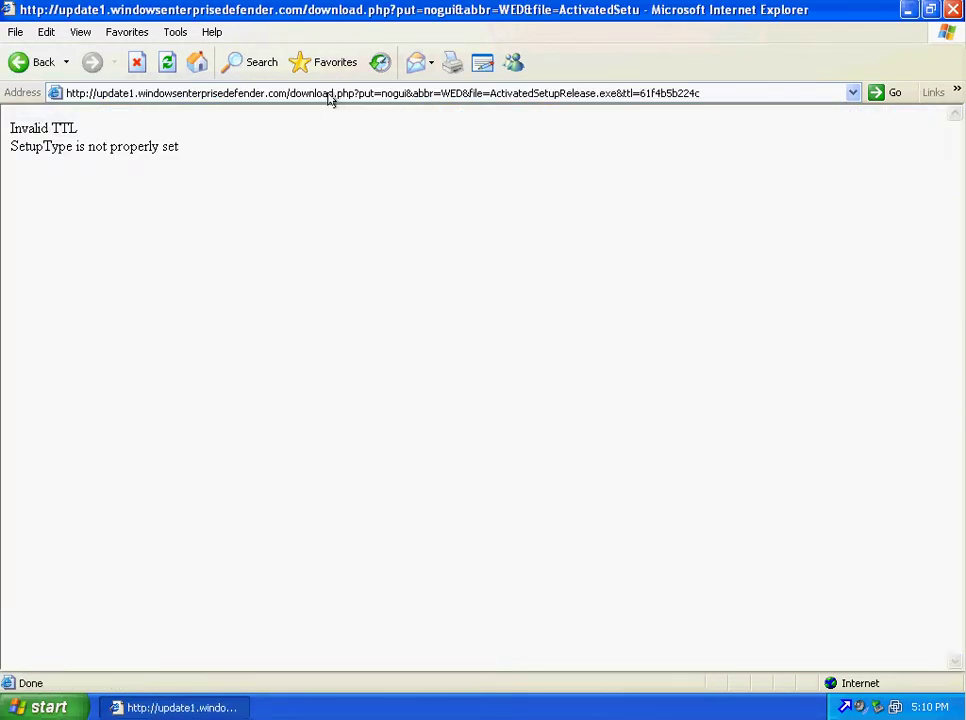
click(954, 10)
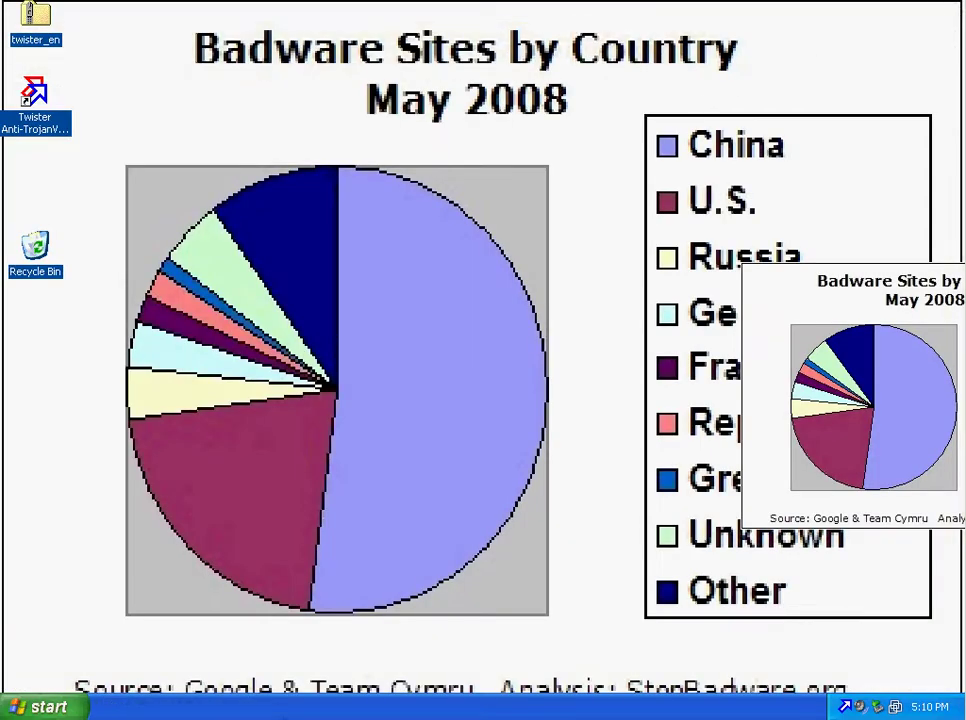
- Return to the Notepad list and copy the link uliopewrdanogad.com/Y1JVj0q5RZ8XP0KQw4jJ4t5py
key(alt+Tab)
click(433, 248)
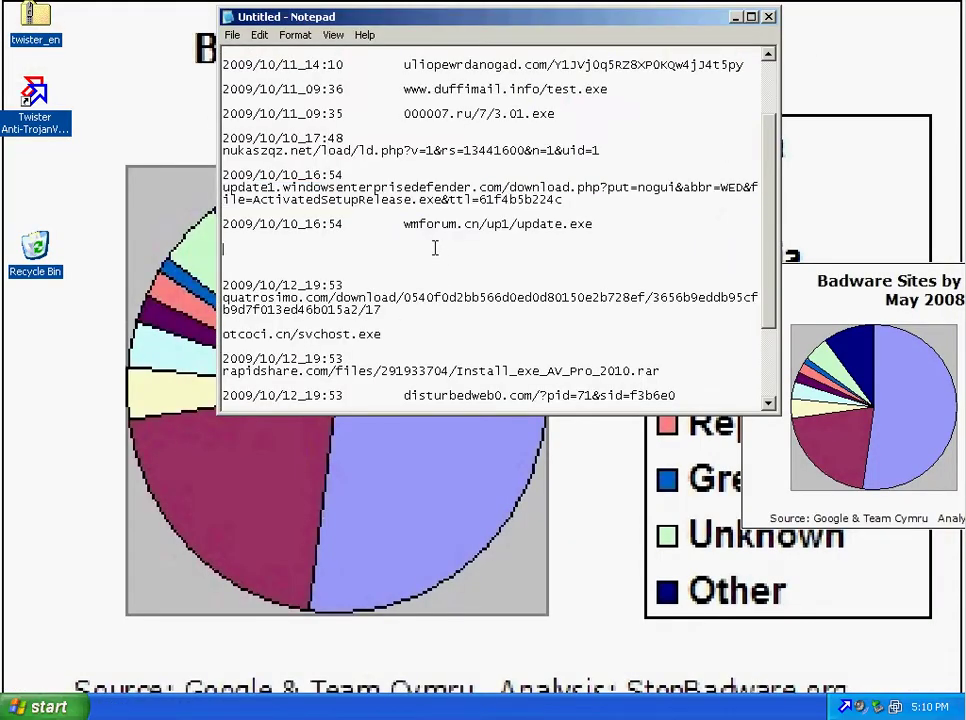
scroll(532, 230, up, 2)
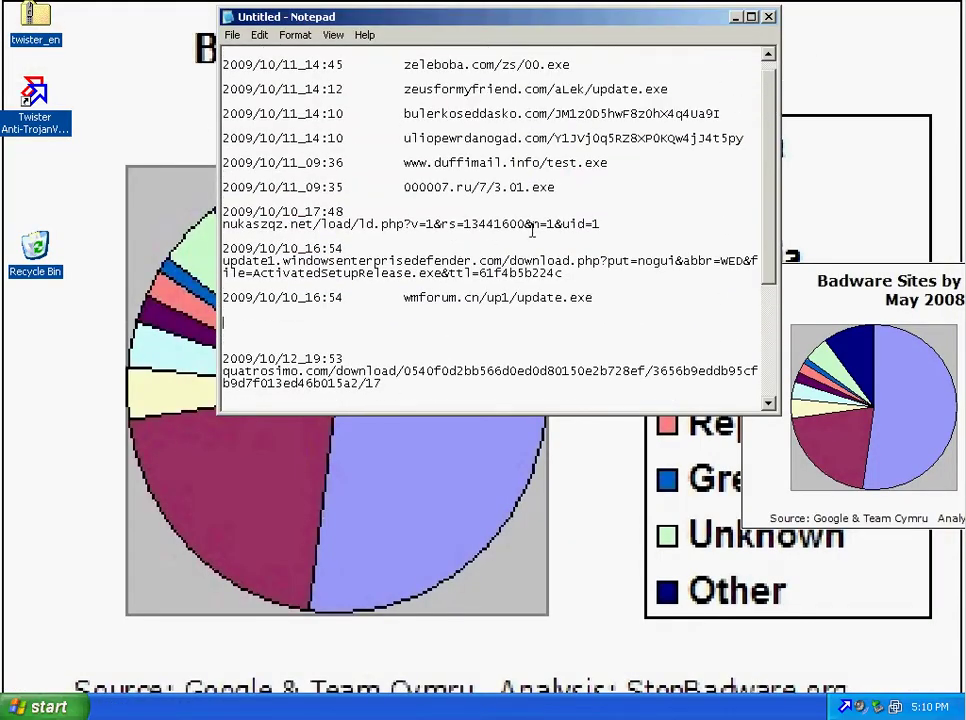
double_click(500, 140)
right_click(520, 140)
click(543, 187)
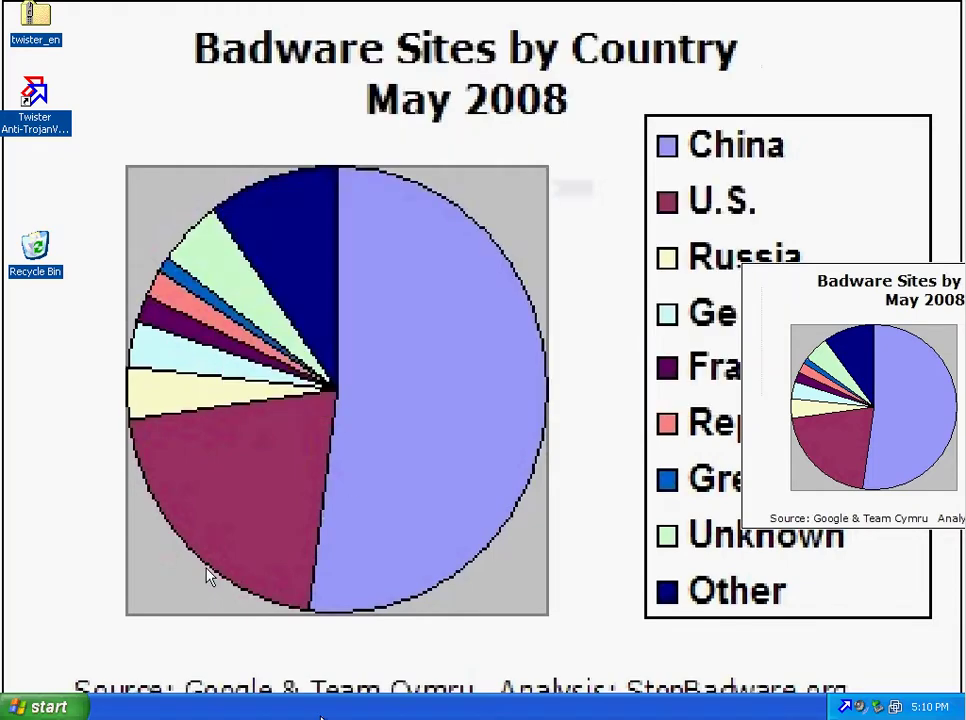
- Launch Internet Explorer and load the copied uliopewrdanogad.com link
click(45, 707)
drag(100, 342, 92, 397)
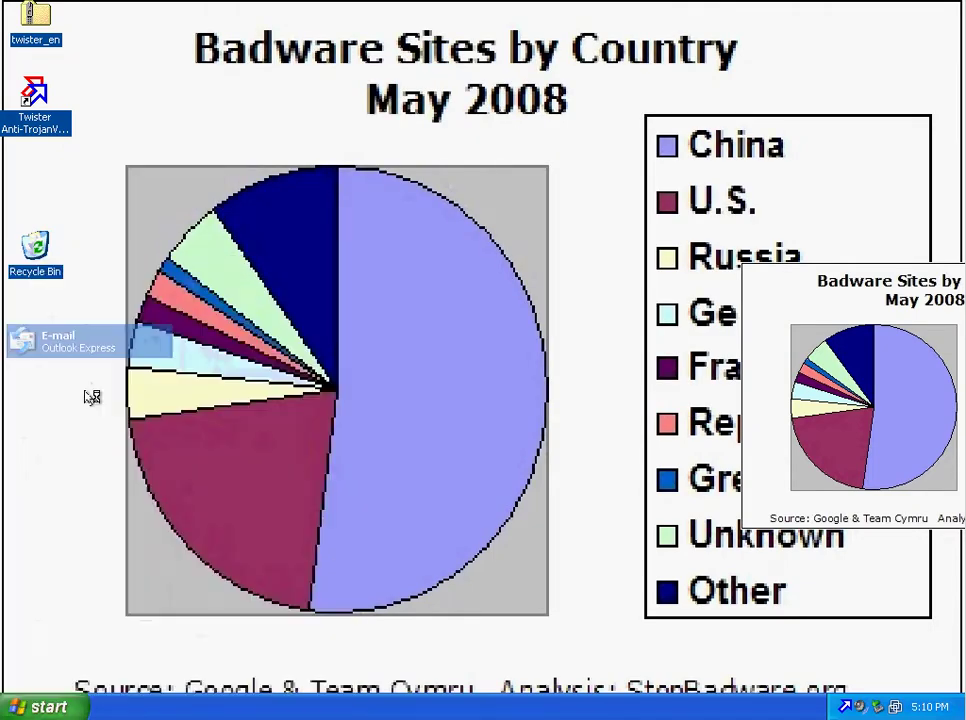
click(45, 707)
click(86, 384)
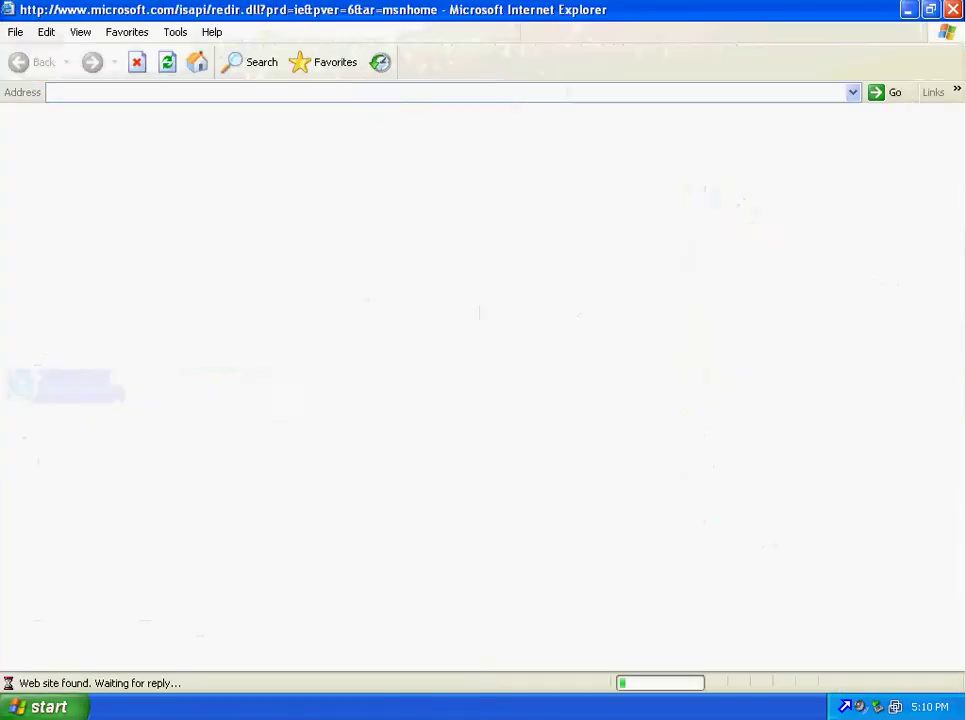
click(177, 97)
right_click(181, 98)
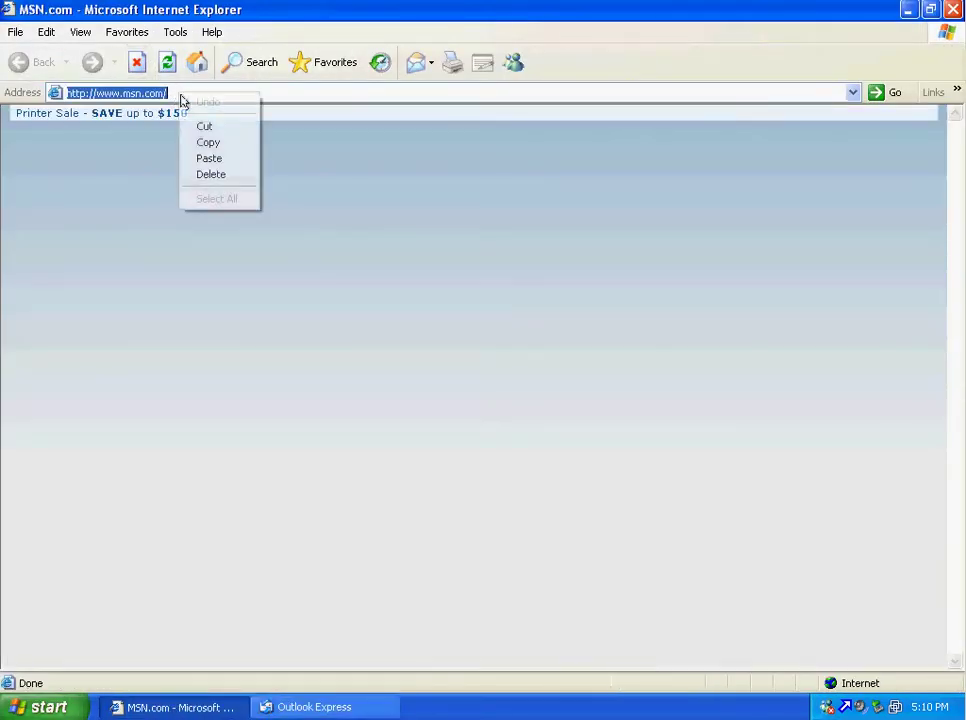
click(209, 158)
key(Return)
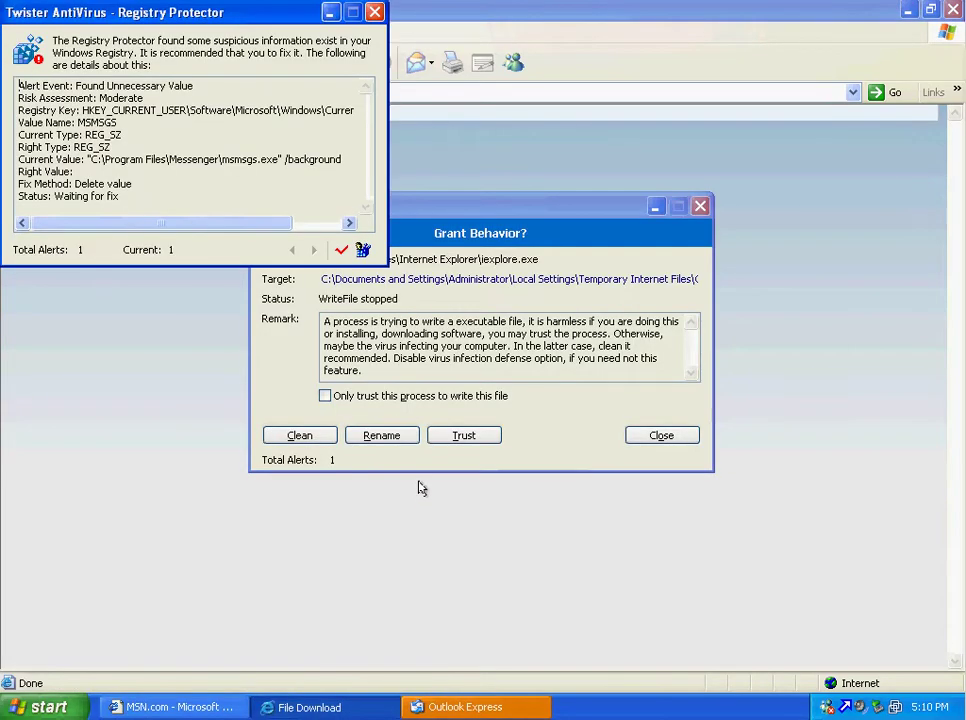
- Review the Registry Protector alert about the MSMSGS run value, apply its fix and close the alert
drag(100, 27, 145, 58)
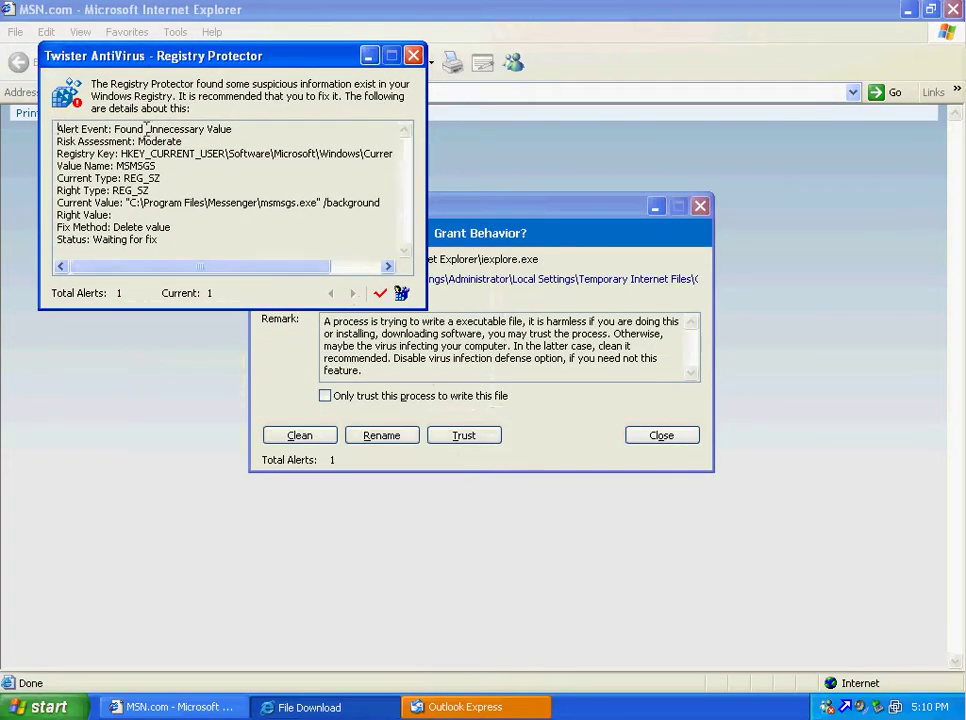
drag(82, 133, 265, 226)
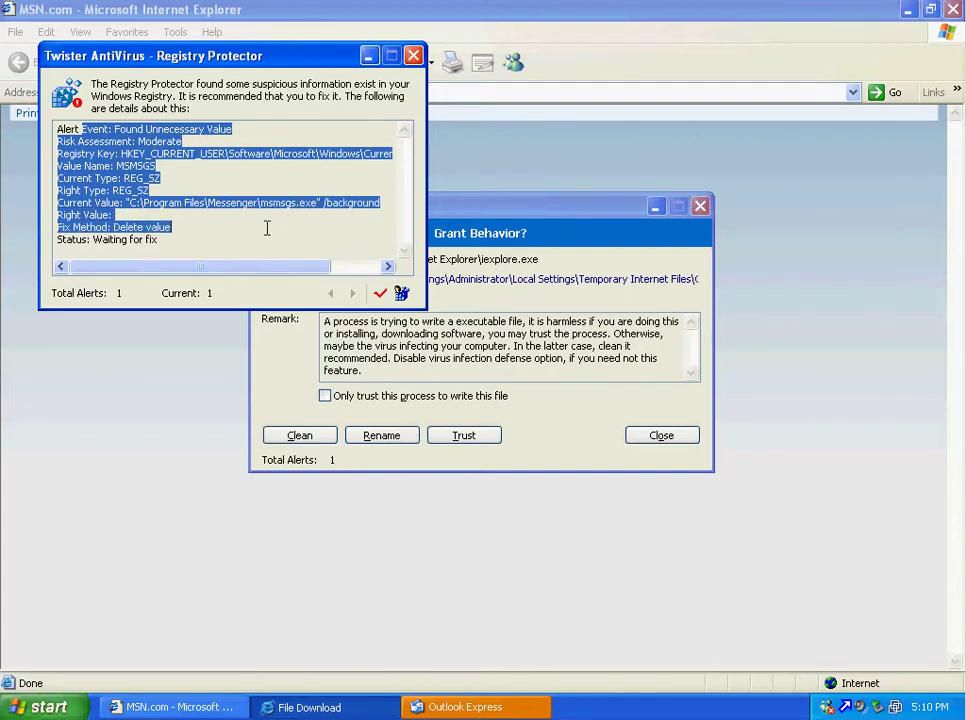
click(279, 217)
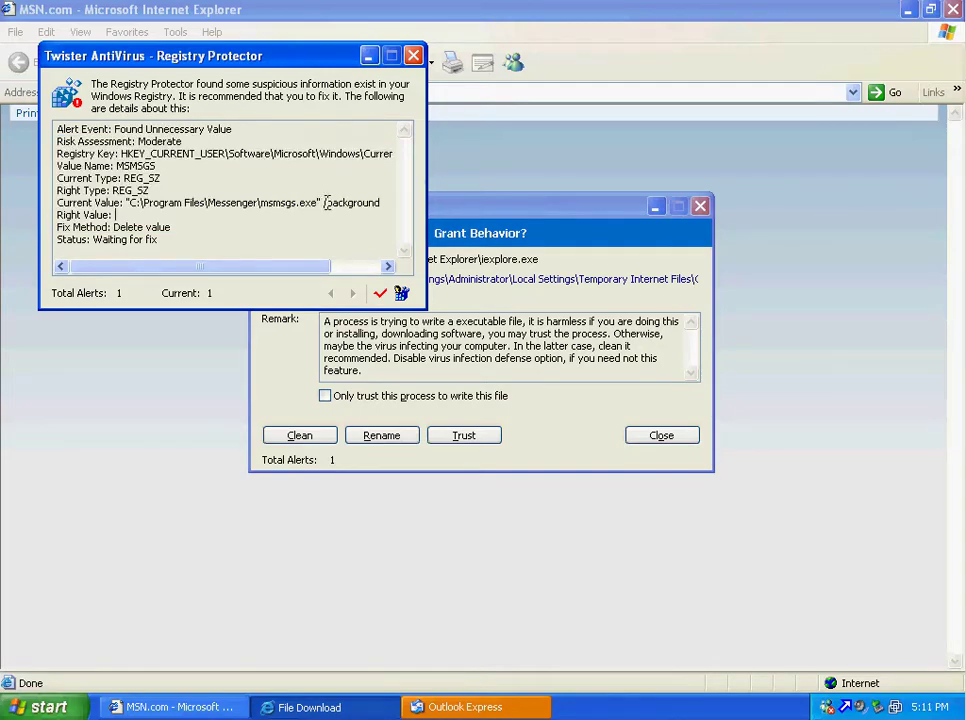
drag(316, 204, 105, 128)
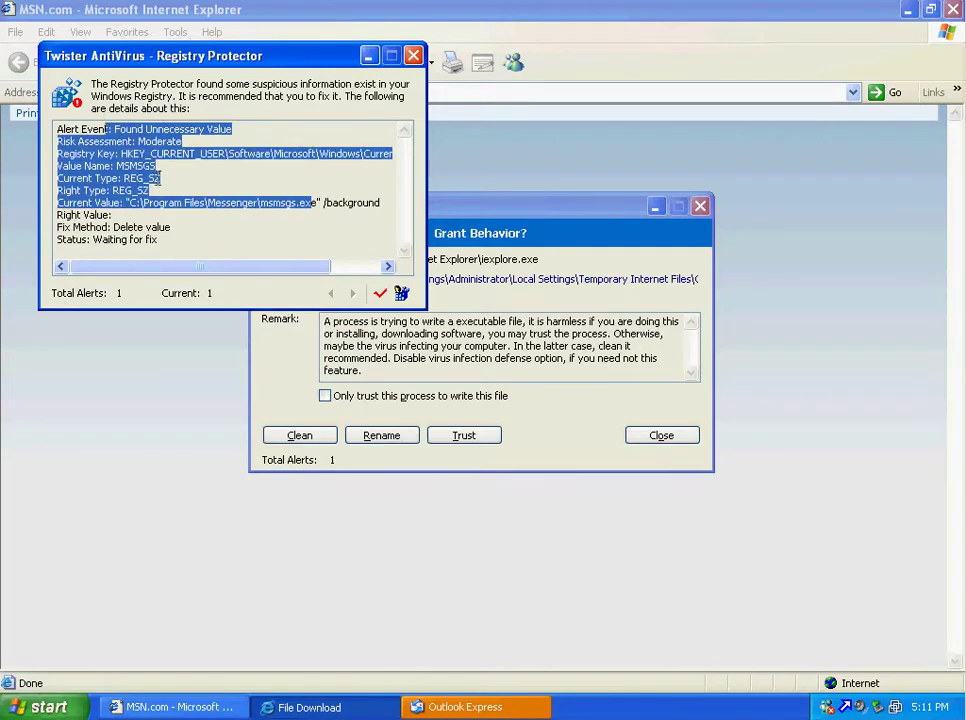
click(161, 178)
drag(199, 270, 341, 272)
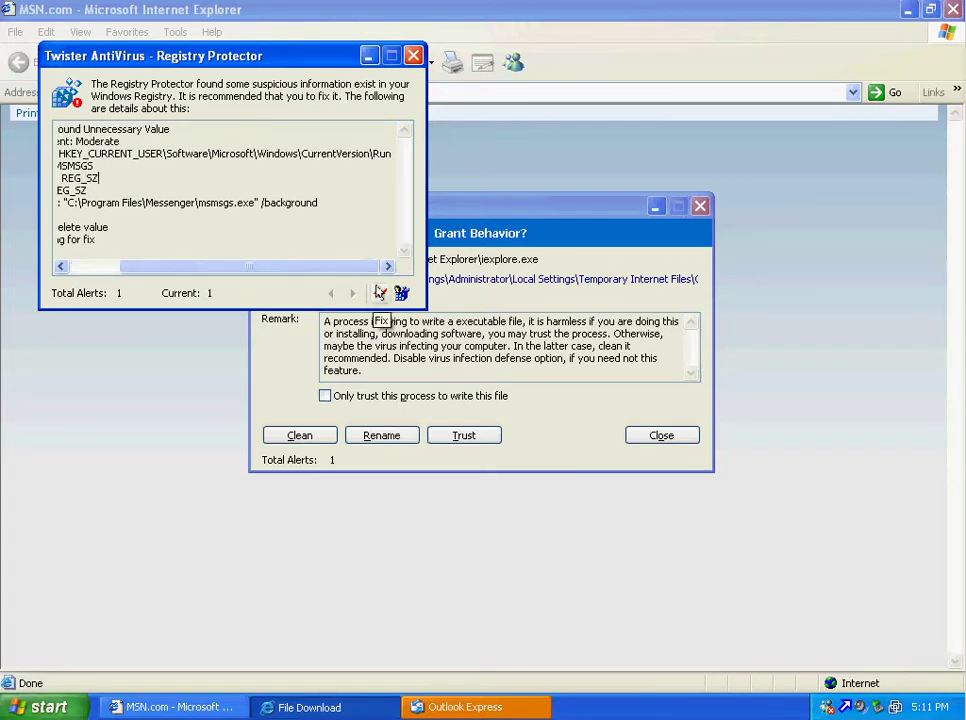
click(380, 292)
click(411, 56)
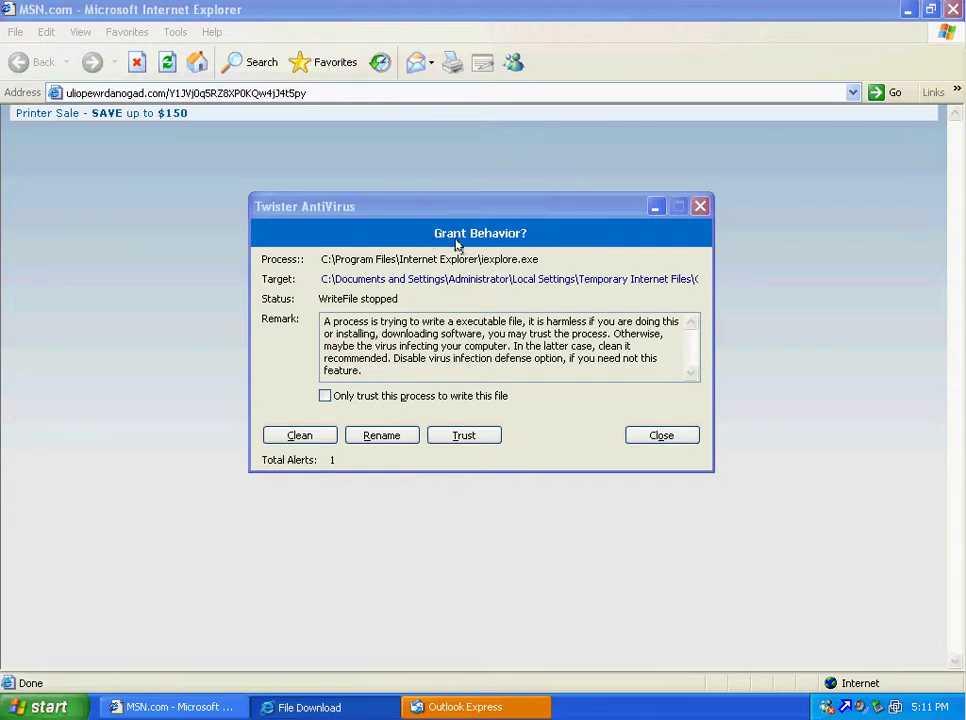
- Read the remark on the alert about Internet Explorer writing an executable file, and clean the detected file
click(418, 335)
drag(436, 370, 330, 314)
click(412, 334)
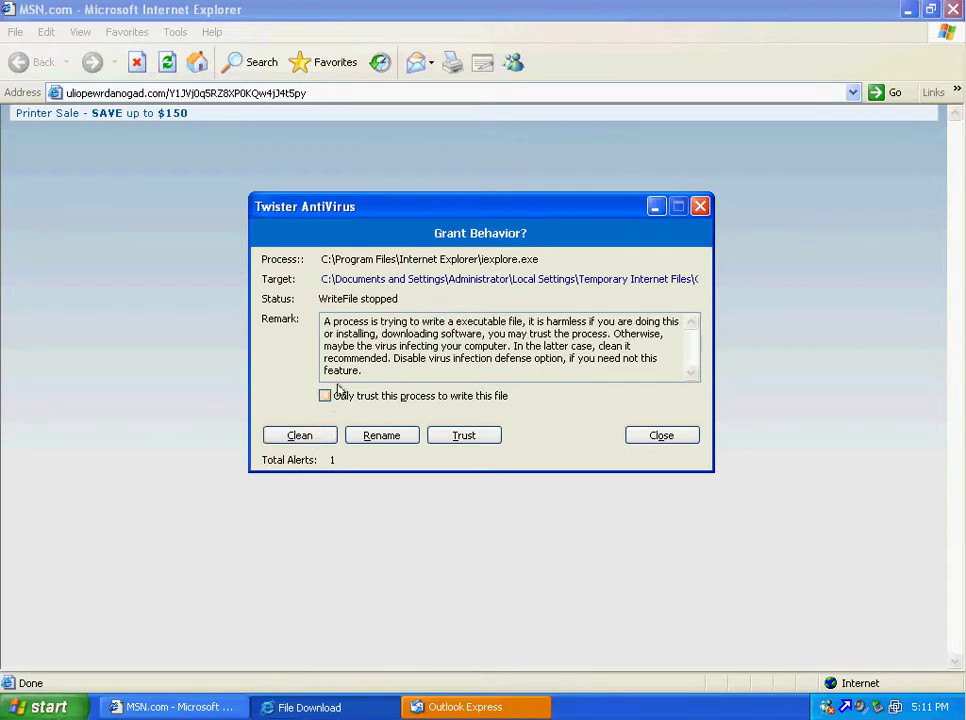
drag(395, 378, 324, 321)
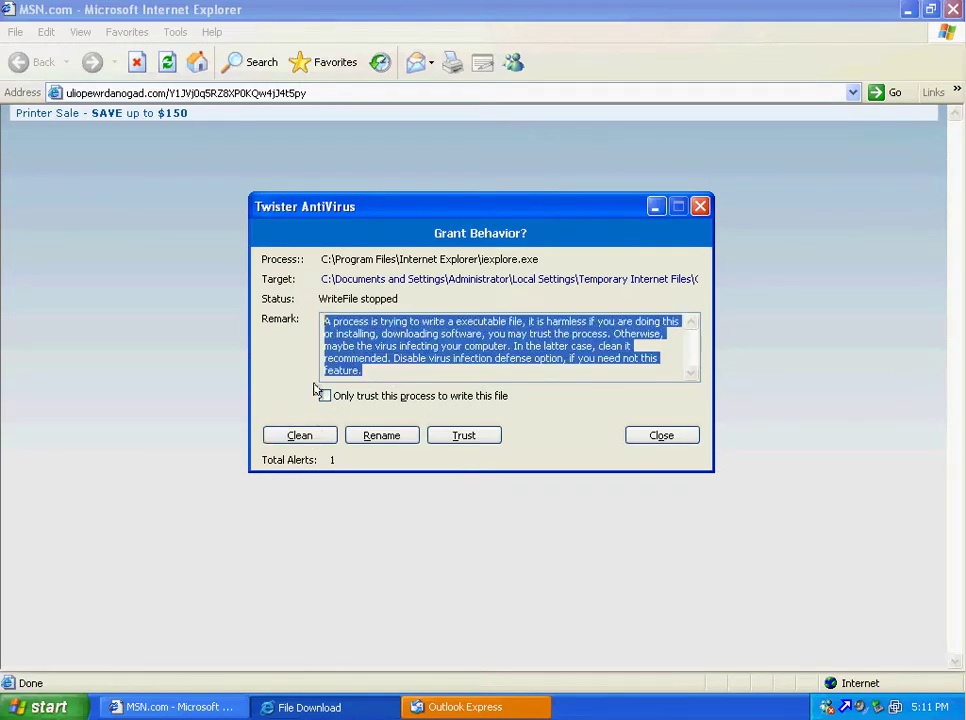
click(297, 432)
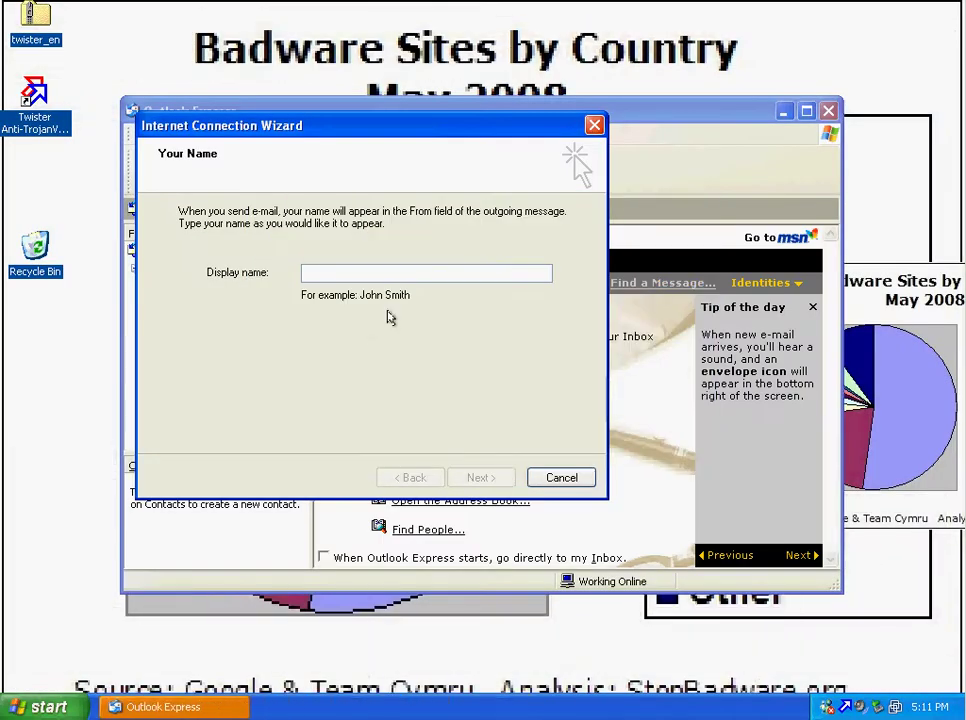
- Cancel the Internet Connection Wizard and close Outlook Express
click(576, 477)
click(445, 411)
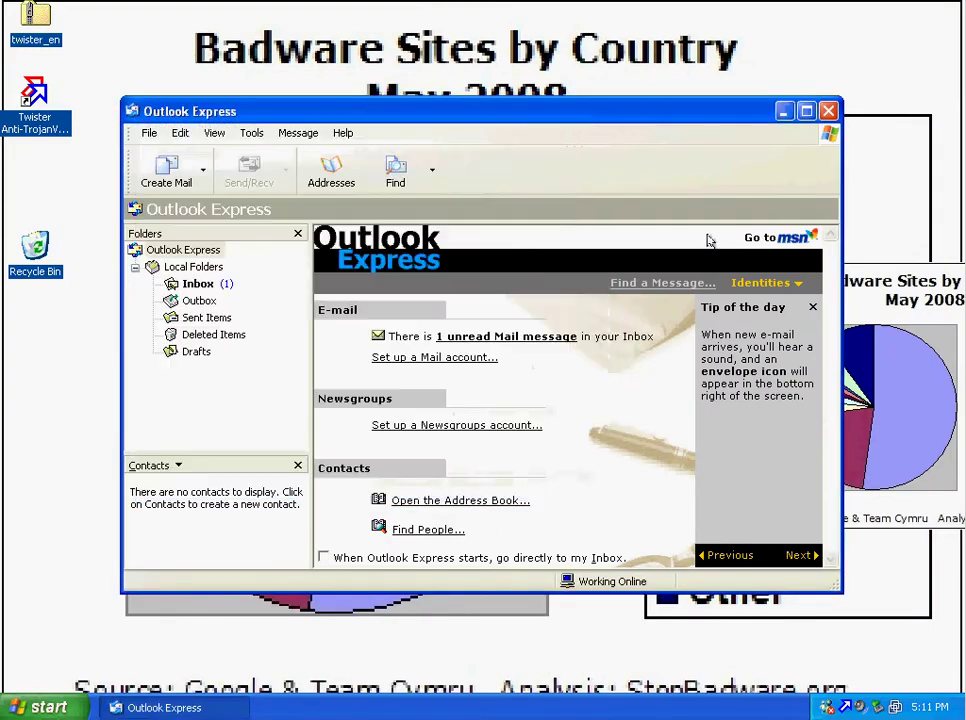
click(828, 111)
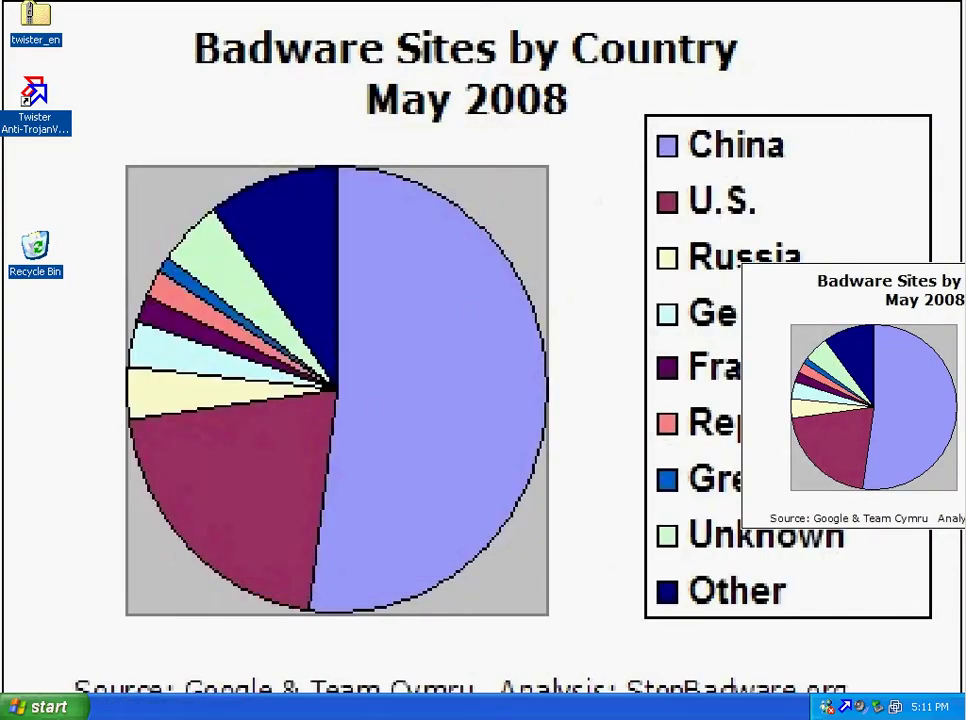
key(alt+Tab)
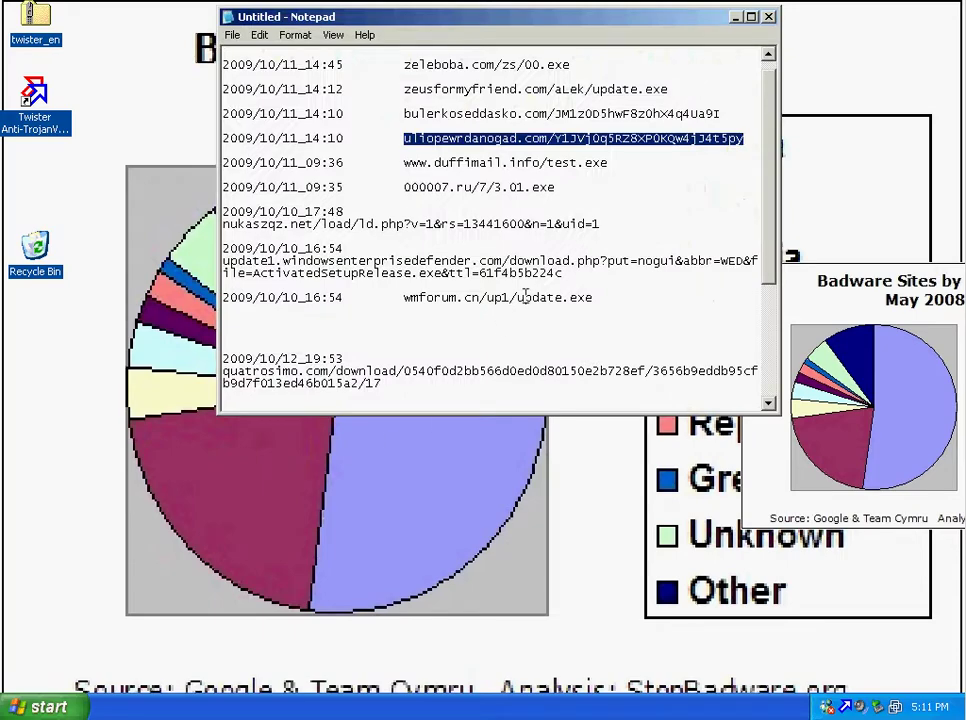
drag(608, 162, 402, 163)
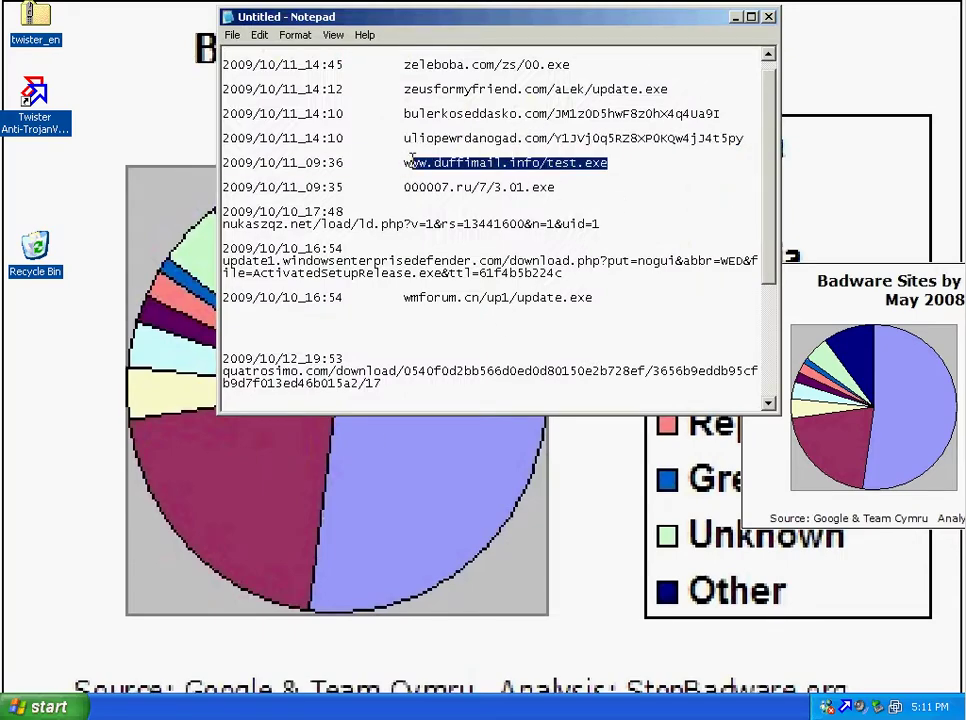
right_click(434, 162)
click(463, 213)
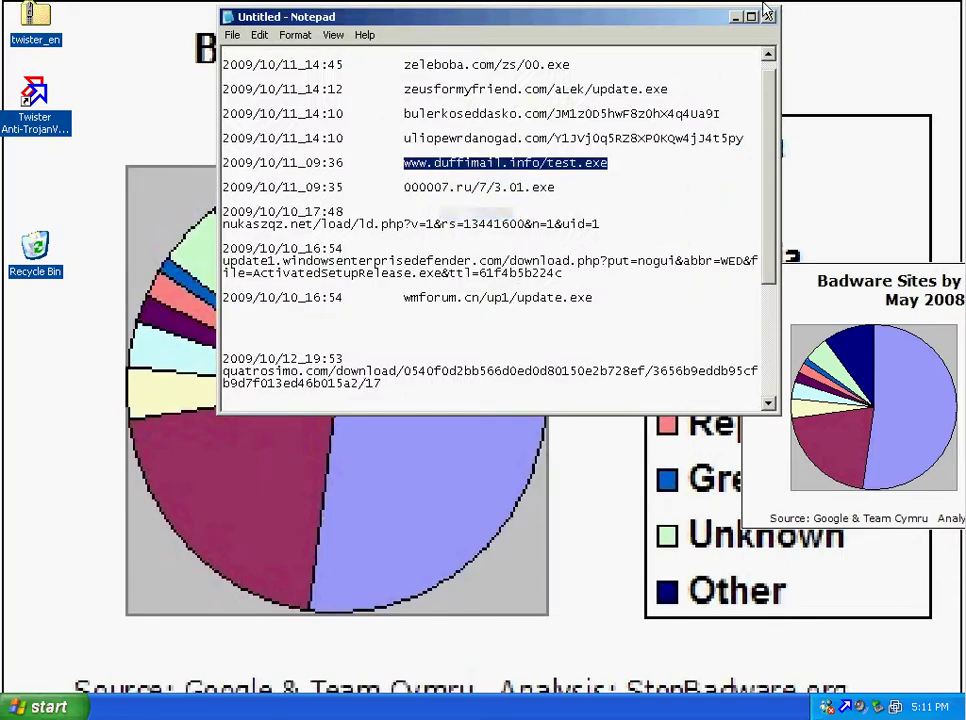
drag(717, 22, 724, 20)
click(742, 14)
key(super)
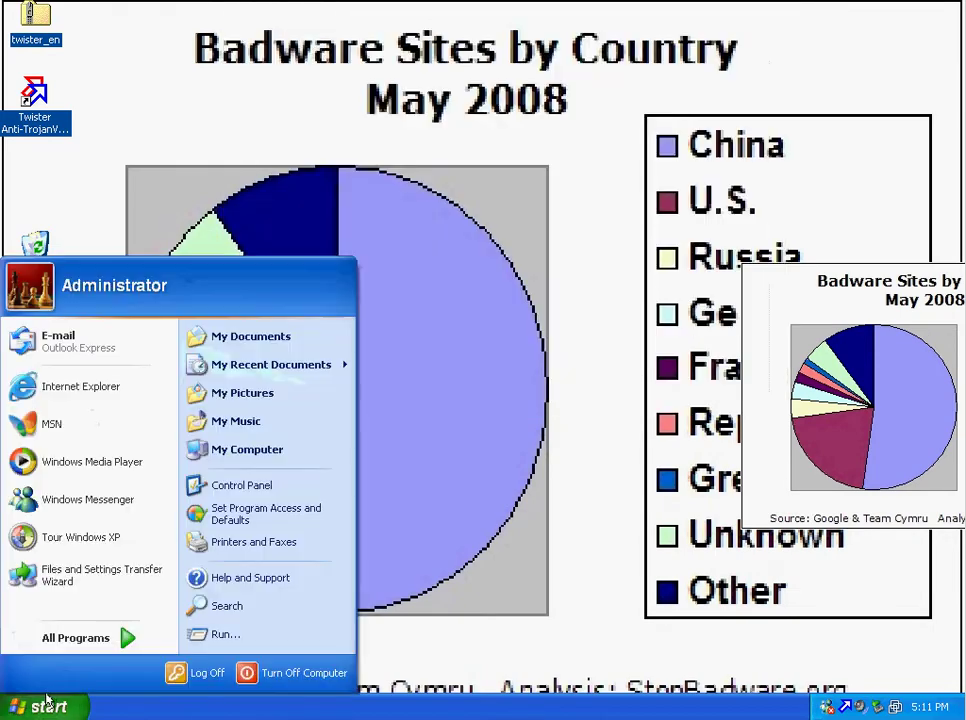
click(87, 388)
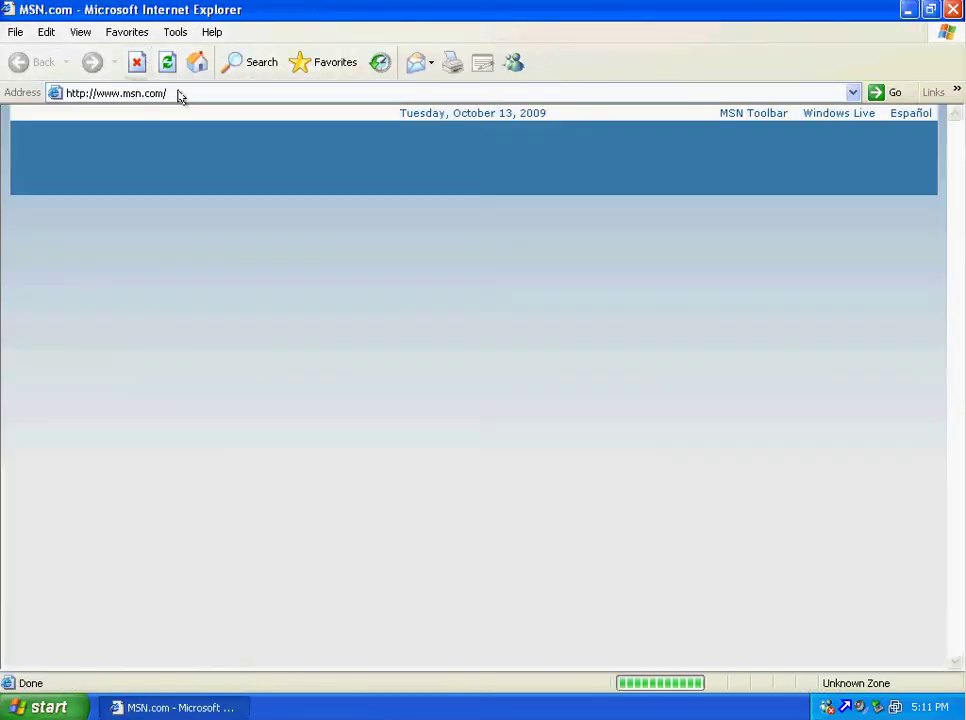
click(180, 95)
right_click(181, 94)
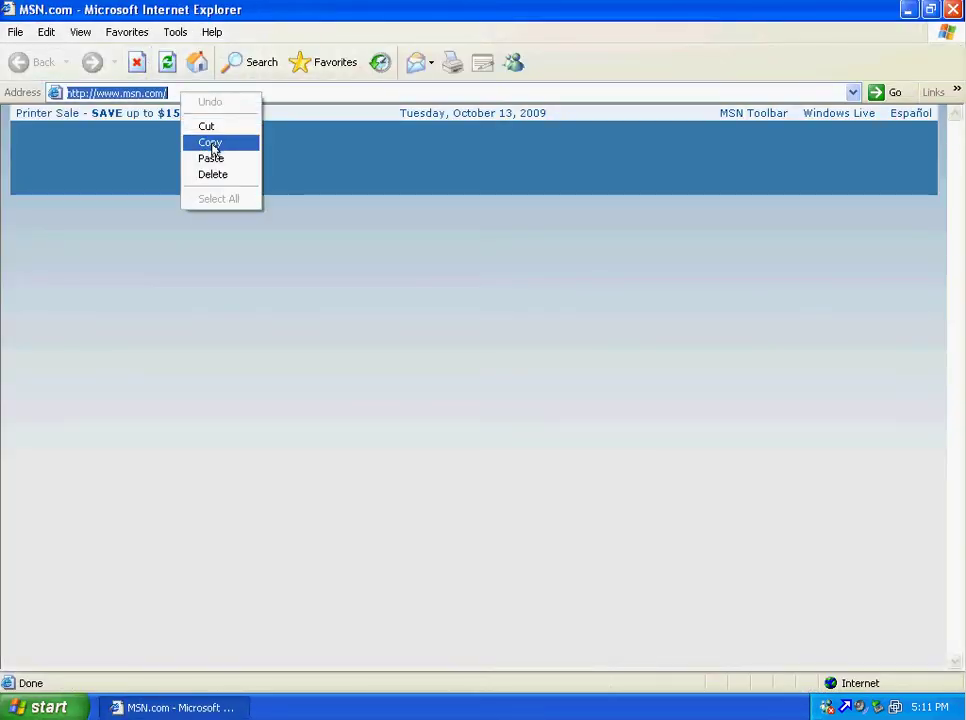
click(211, 158)
key(Return)
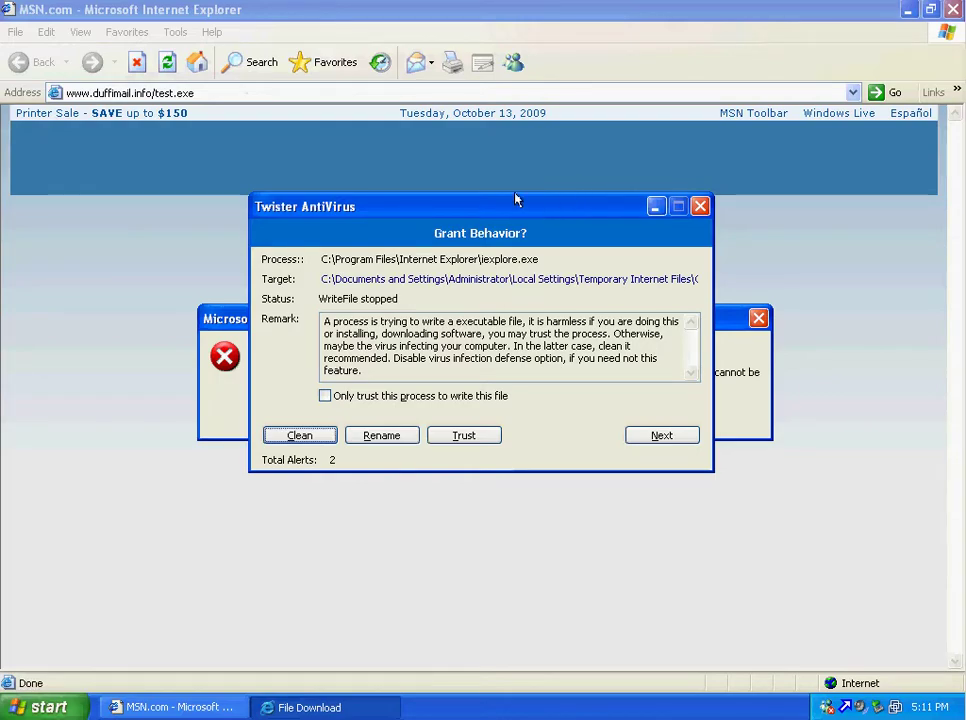
- Move the alert aside to view the download error, dismiss the error and clean the files in both write alerts
drag(507, 226, 488, 428)
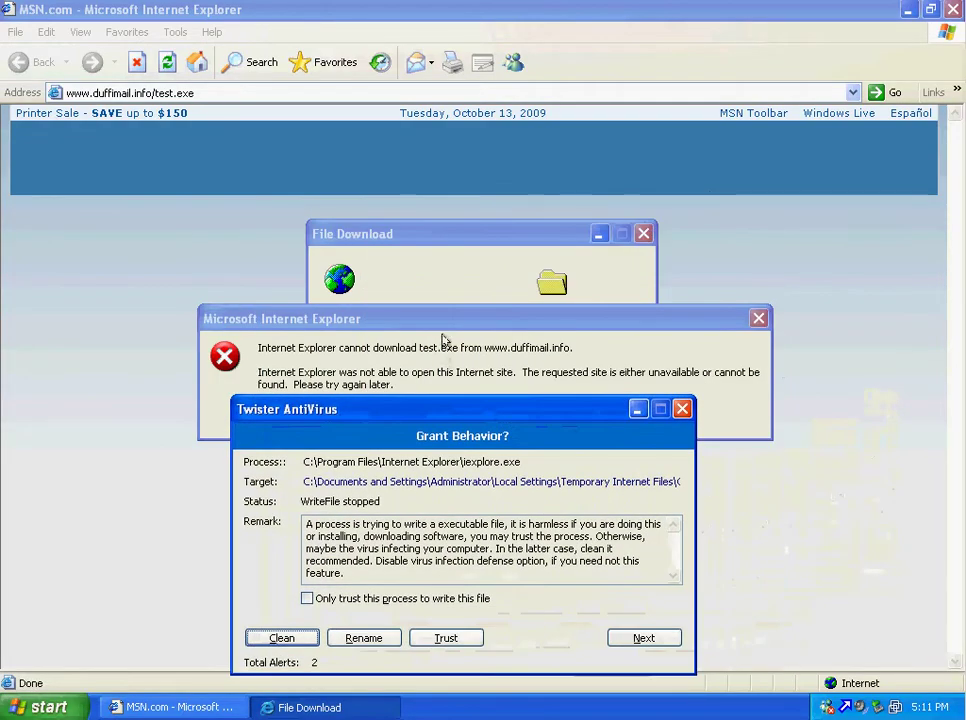
drag(461, 321, 448, 164)
click(471, 261)
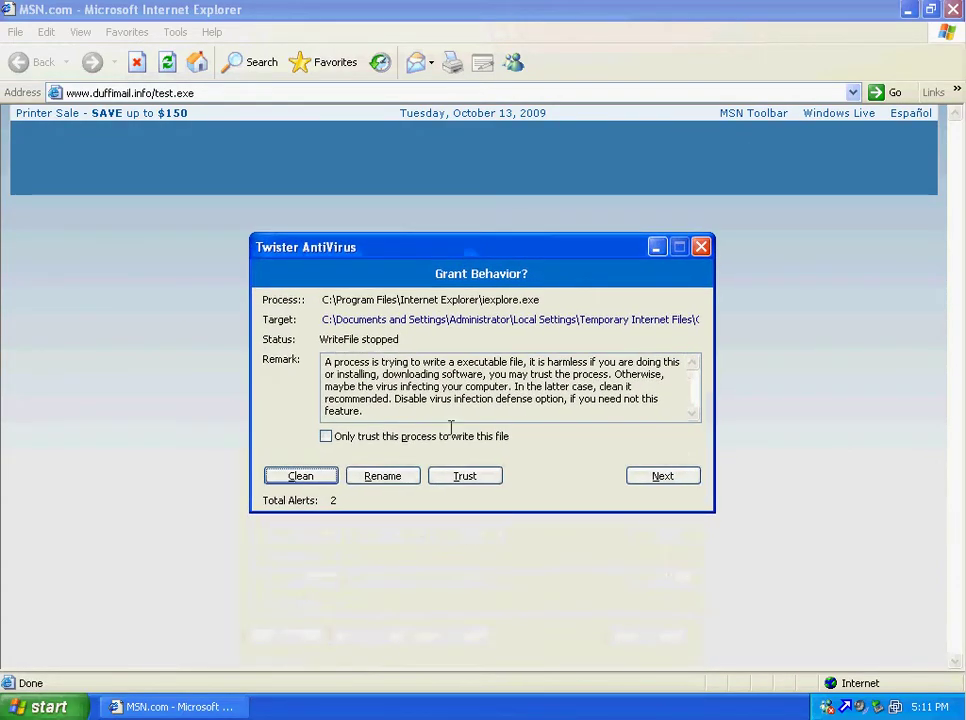
click(299, 475)
click(300, 476)
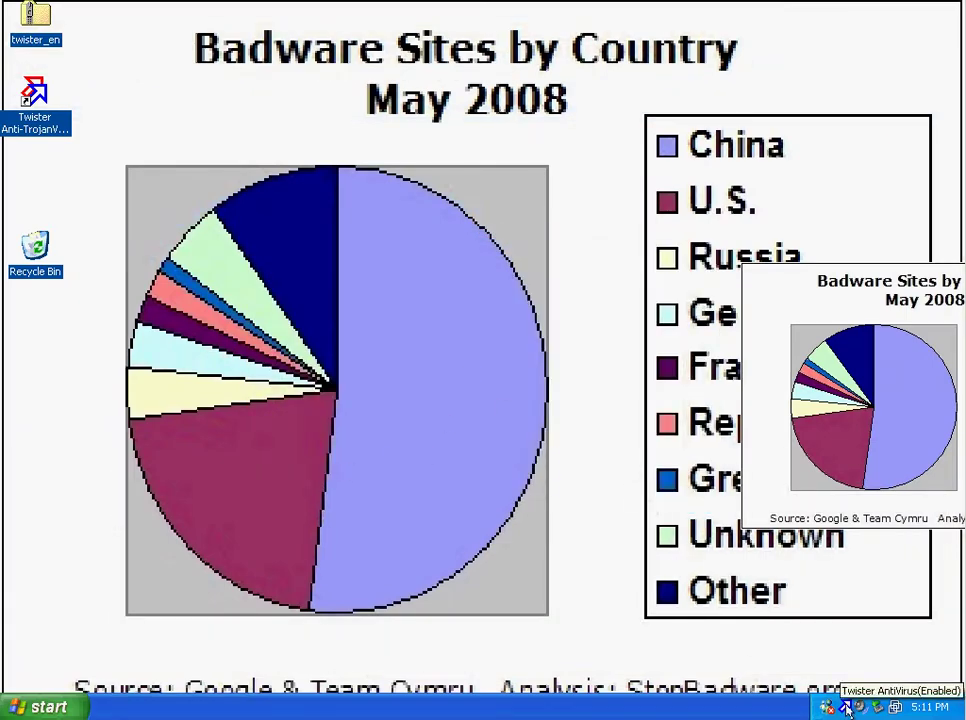
- Open the Twister AntiVirus options and switch the option project to Default(Recommended)
double_click(845, 707)
click(698, 54)
double_click(845, 707)
click(750, 53)
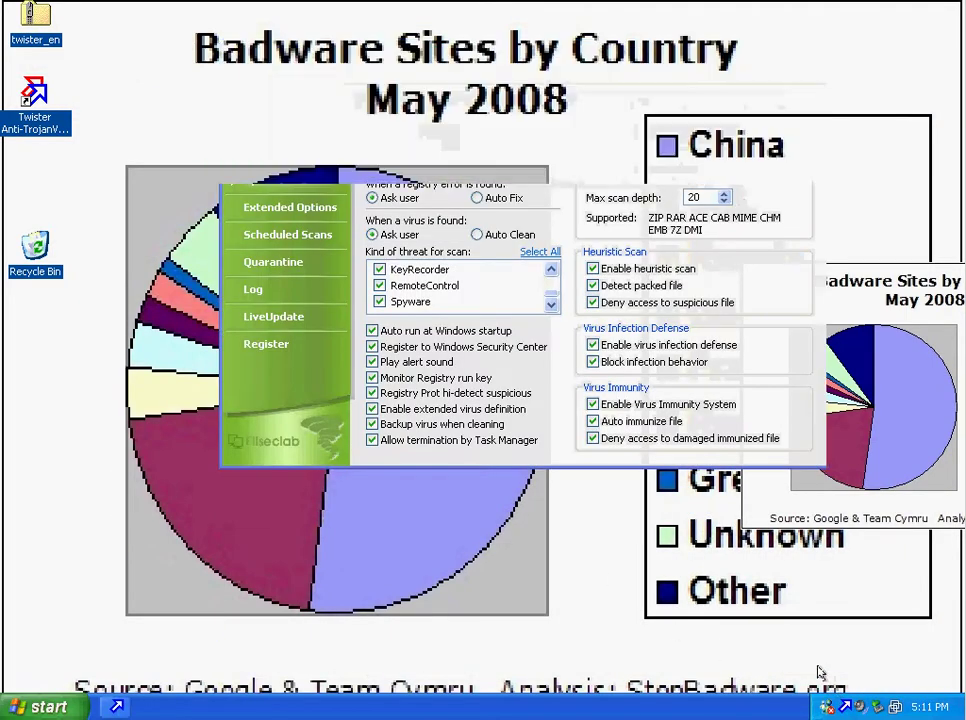
double_click(845, 707)
click(750, 53)
click(828, 707)
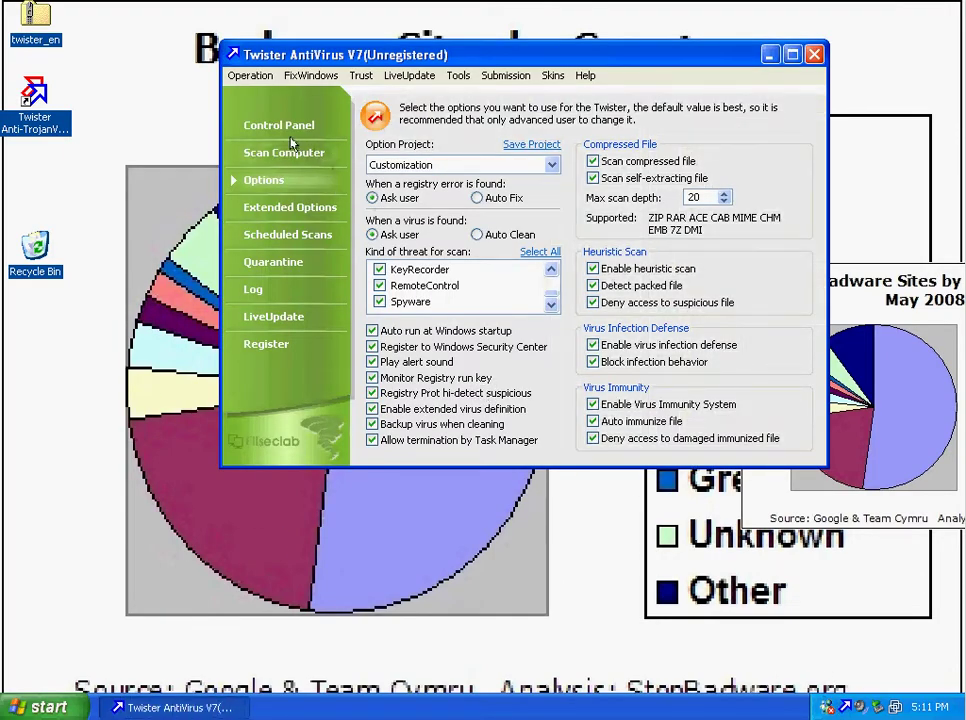
click(551, 165)
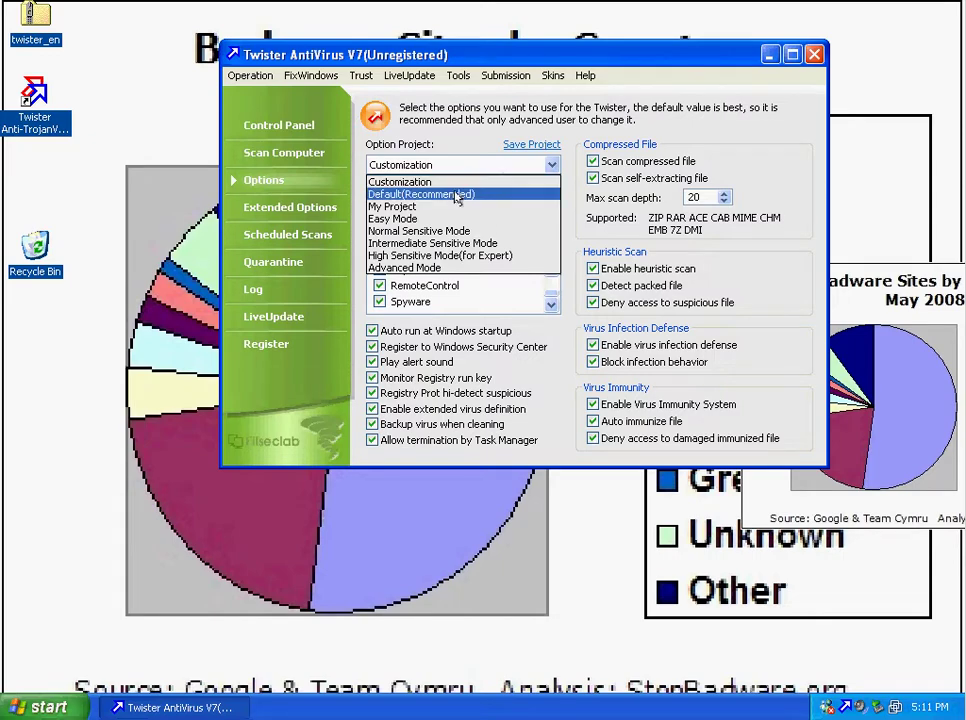
click(494, 194)
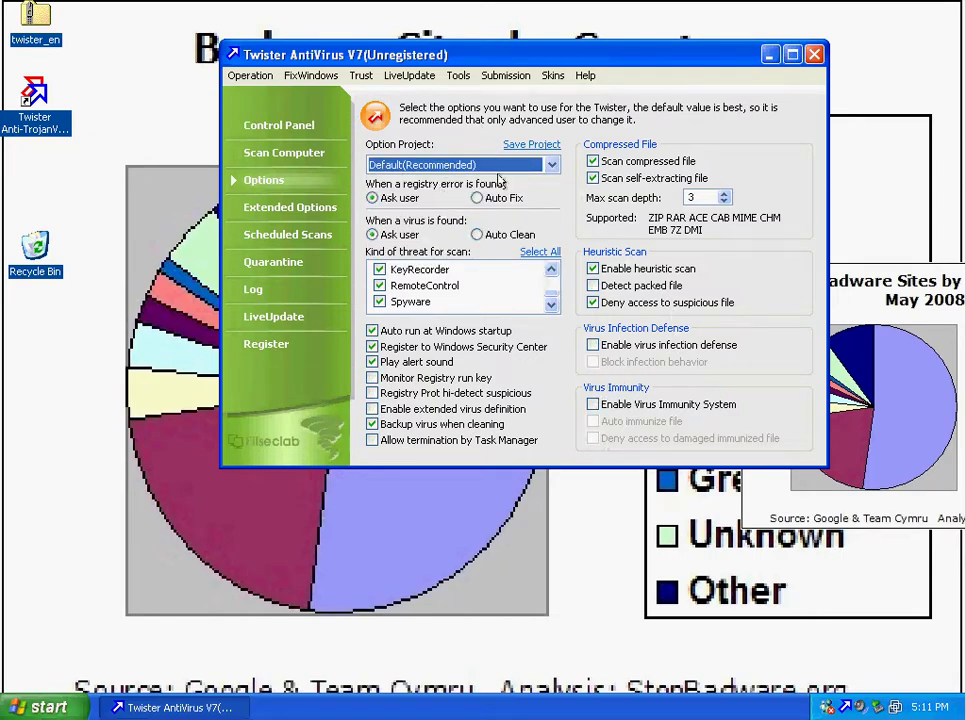
- Save the default settings as My Project, reselecting Default(Recommended) and saving once more, and close the Twister window
click(540, 145)
click(549, 165)
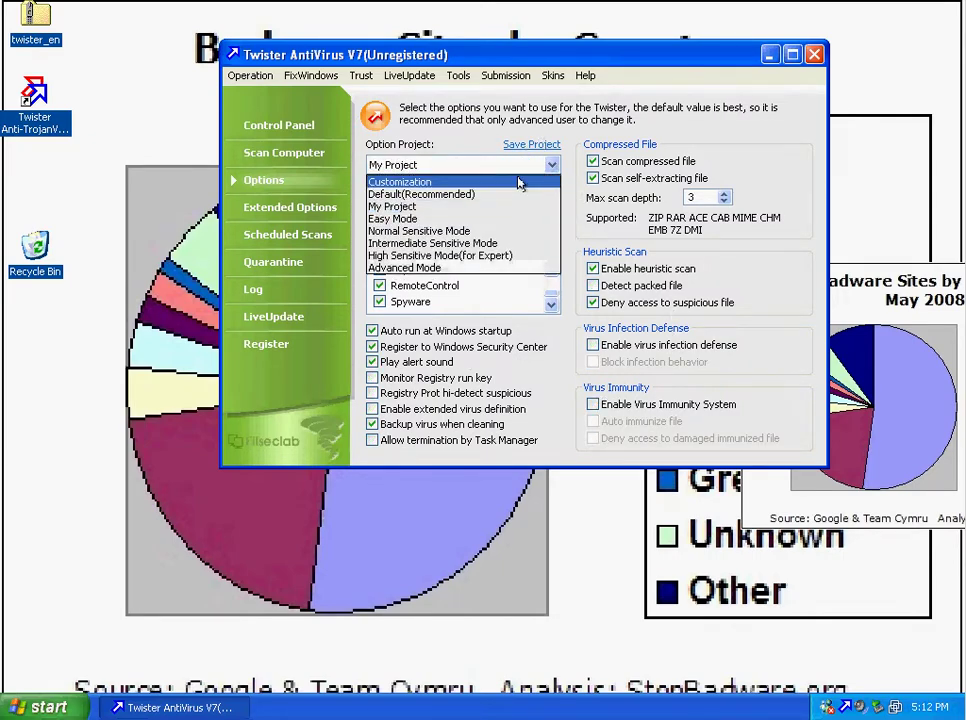
click(477, 194)
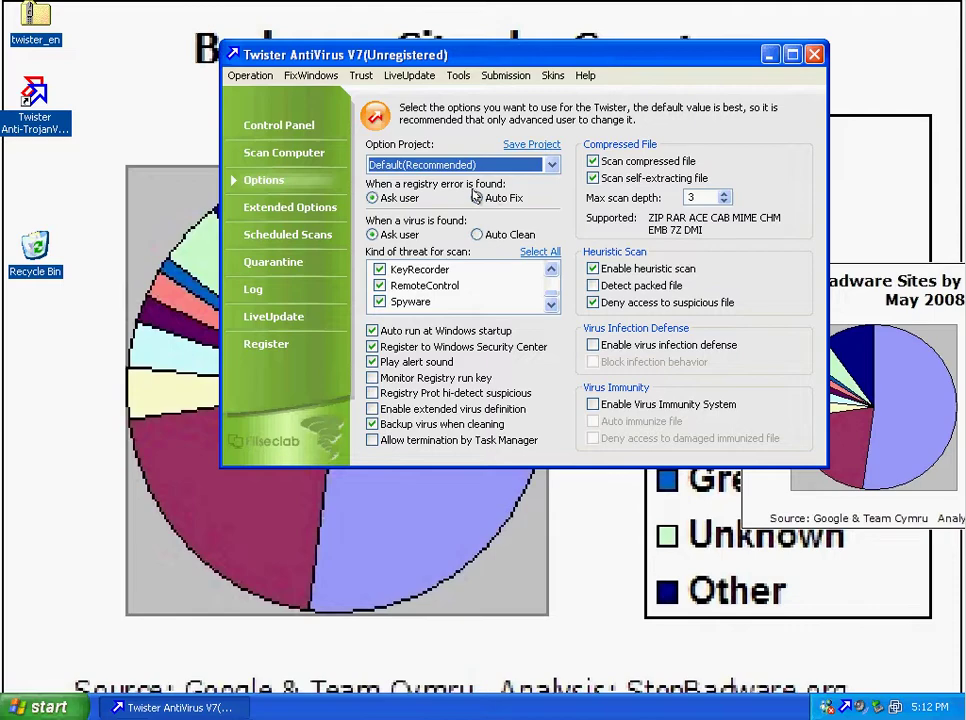
click(546, 148)
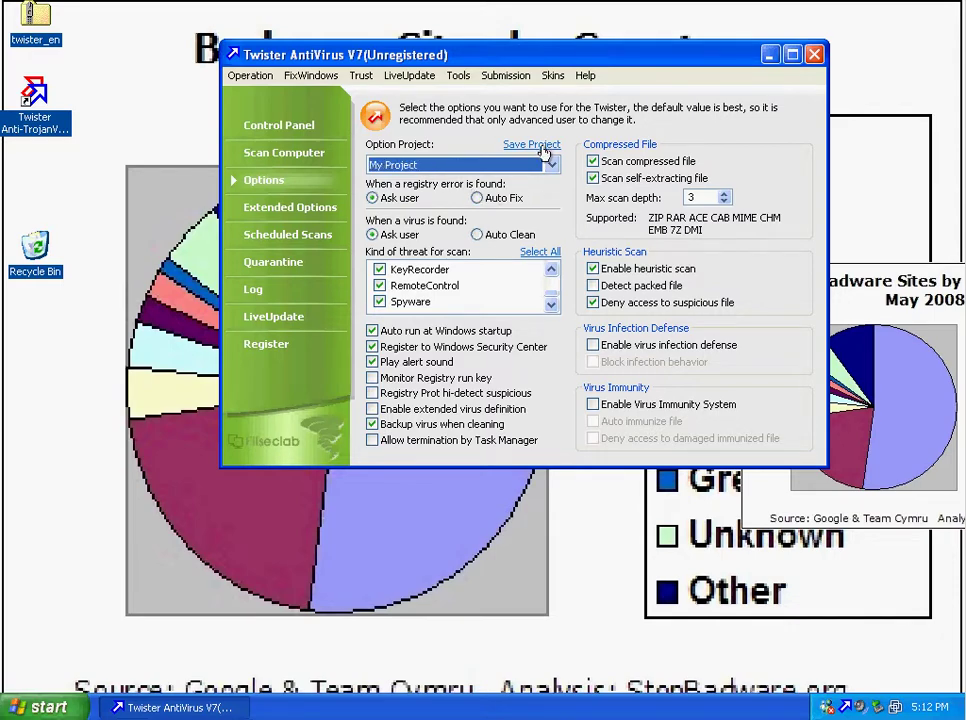
click(814, 54)
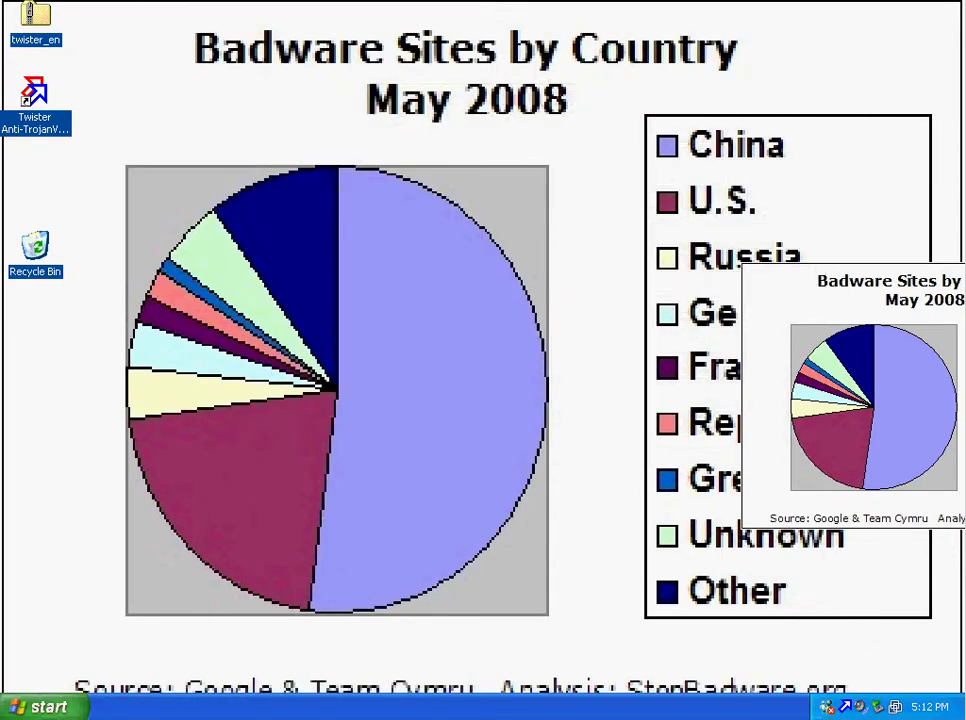
- Launch Internet Explorer and copy the link clarkschpiell.com/mscsi.exe from the end of the Notepad list
click(45, 707)
click(90, 388)
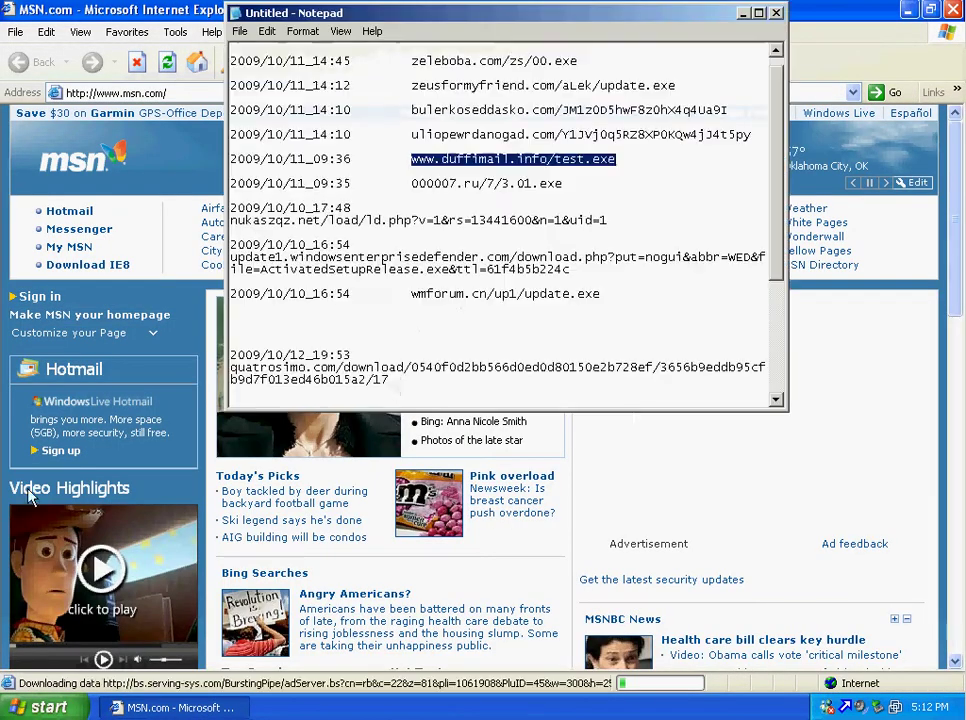
scroll(582, 311, down, 5)
drag(615, 391, 420, 392)
right_click(436, 394)
click(458, 442)
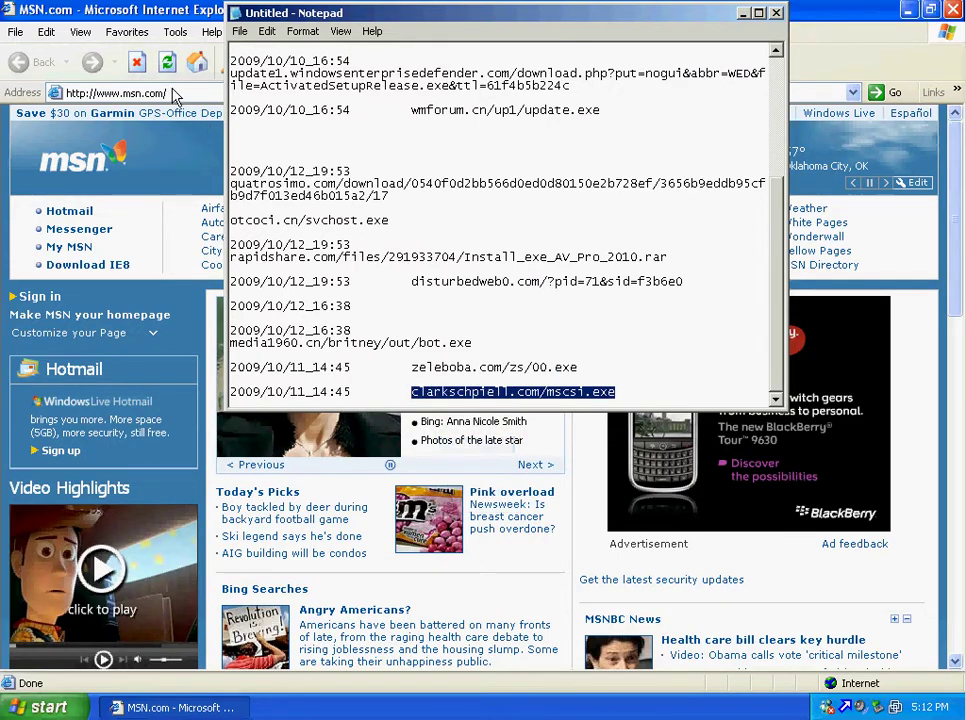
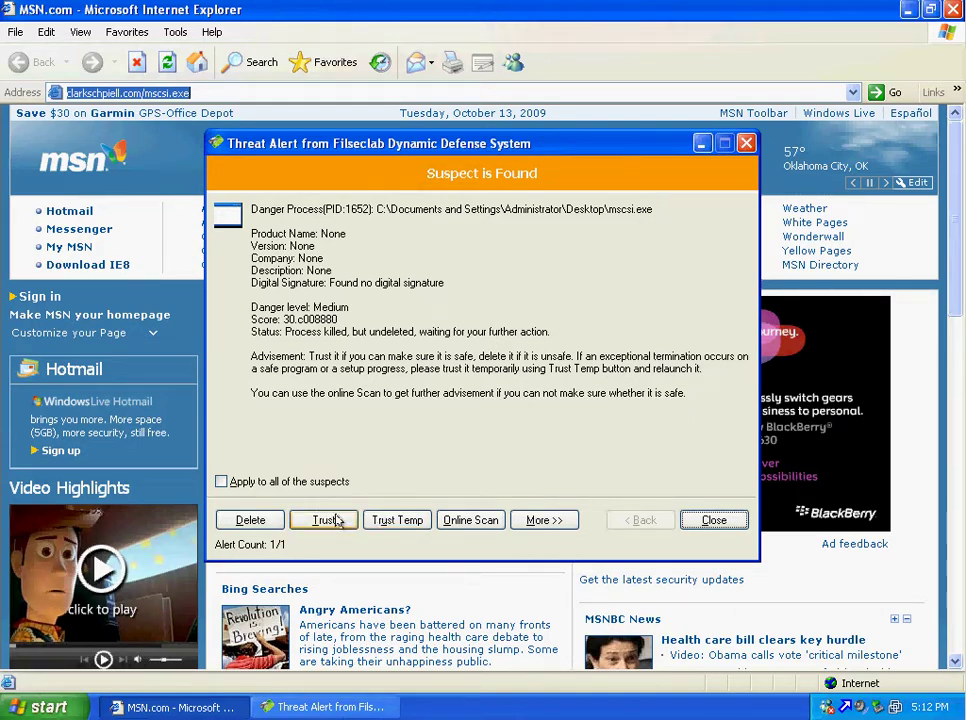
- Delete the suspect mscsi.exe through the threat alert and submit the file to Filseclab's online scan
click(252, 520)
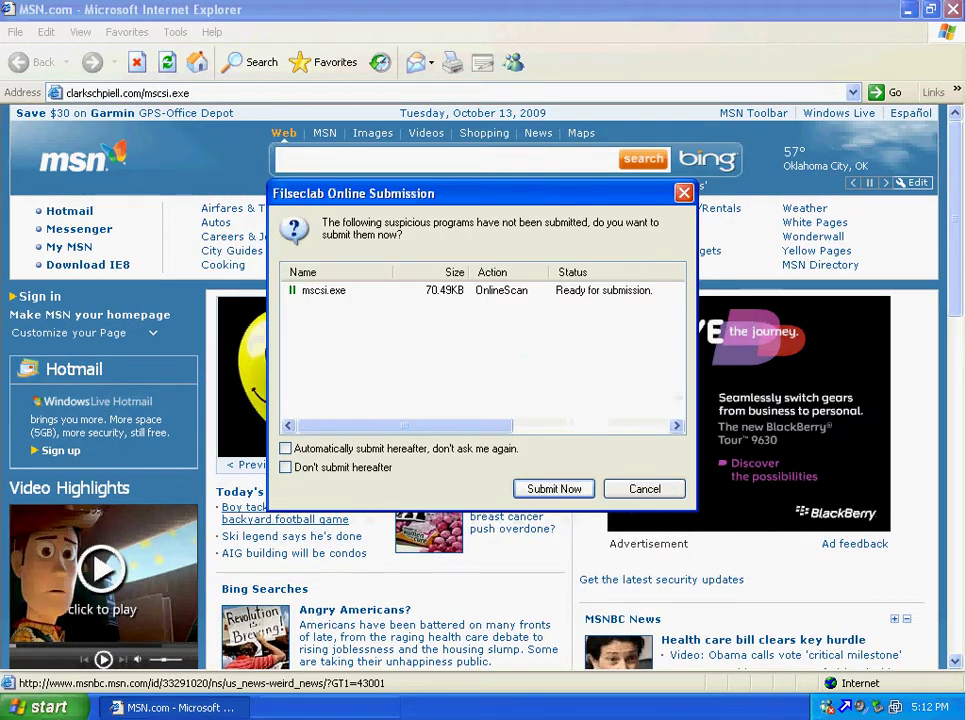
click(562, 426)
drag(563, 425, 289, 388)
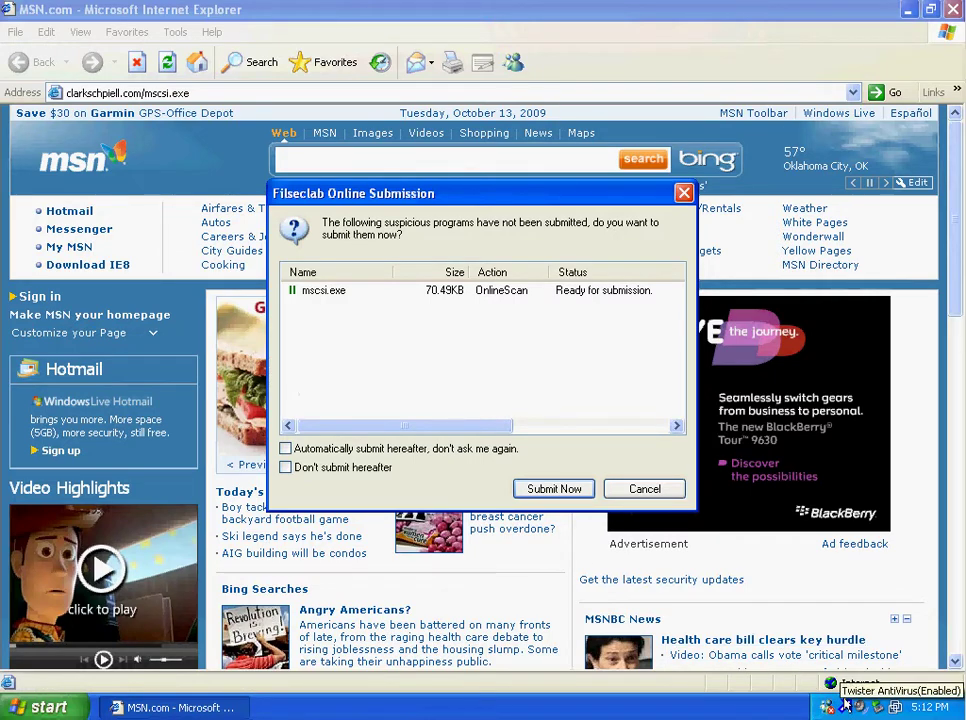
click(549, 489)
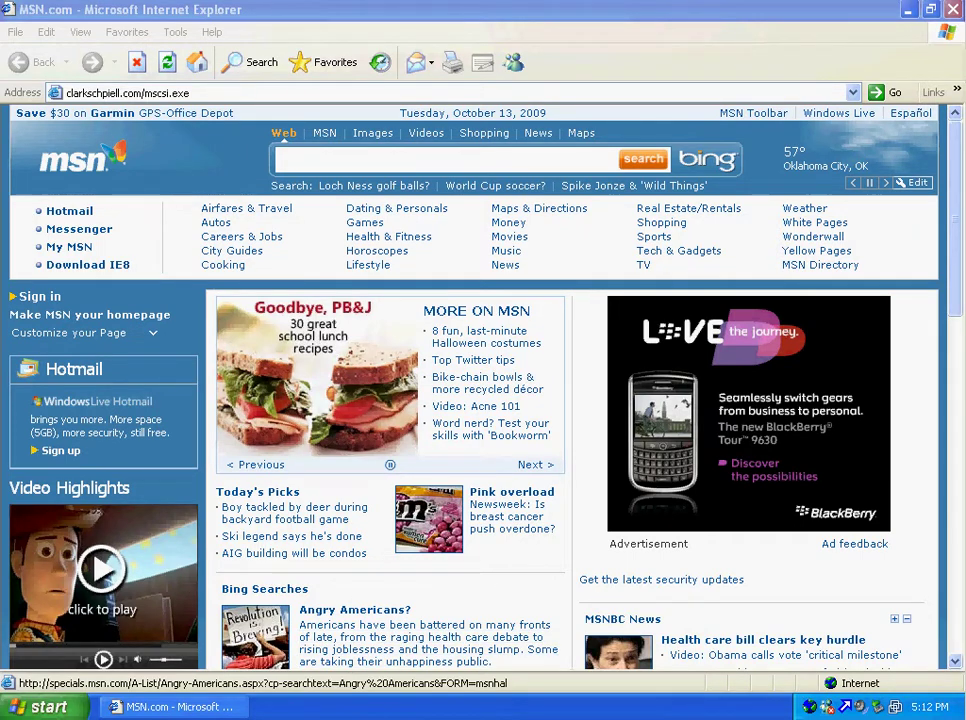
- Copy the link zeleboba.com/zs/00.exe from the Notepad list and open it in Internet Explorer
key(alt+Tab)
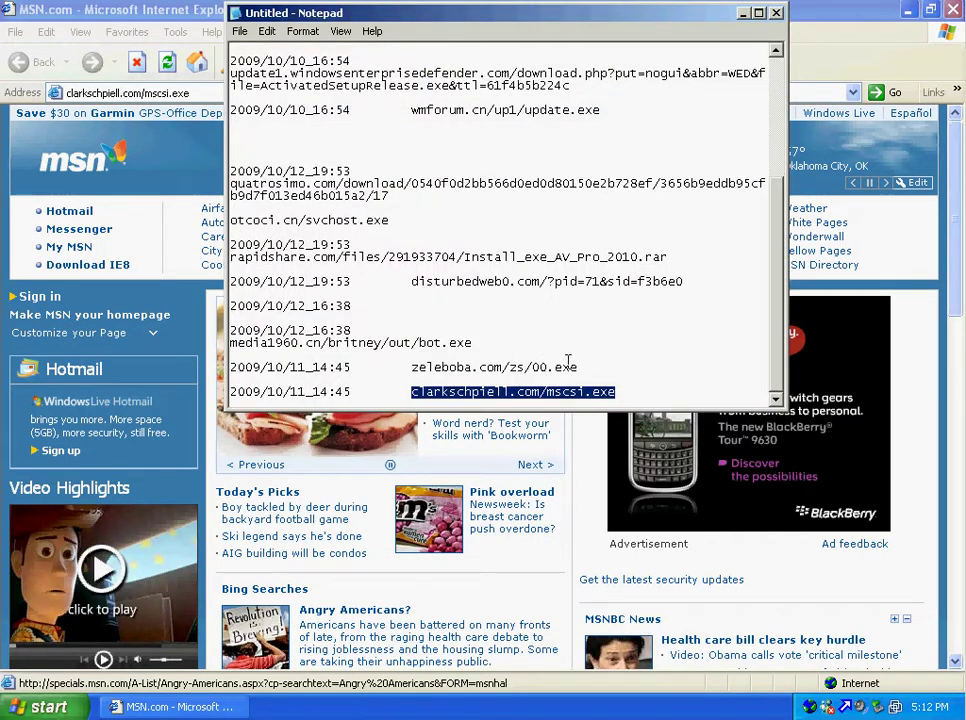
drag(577, 367, 411, 367)
right_click(453, 368)
click(480, 418)
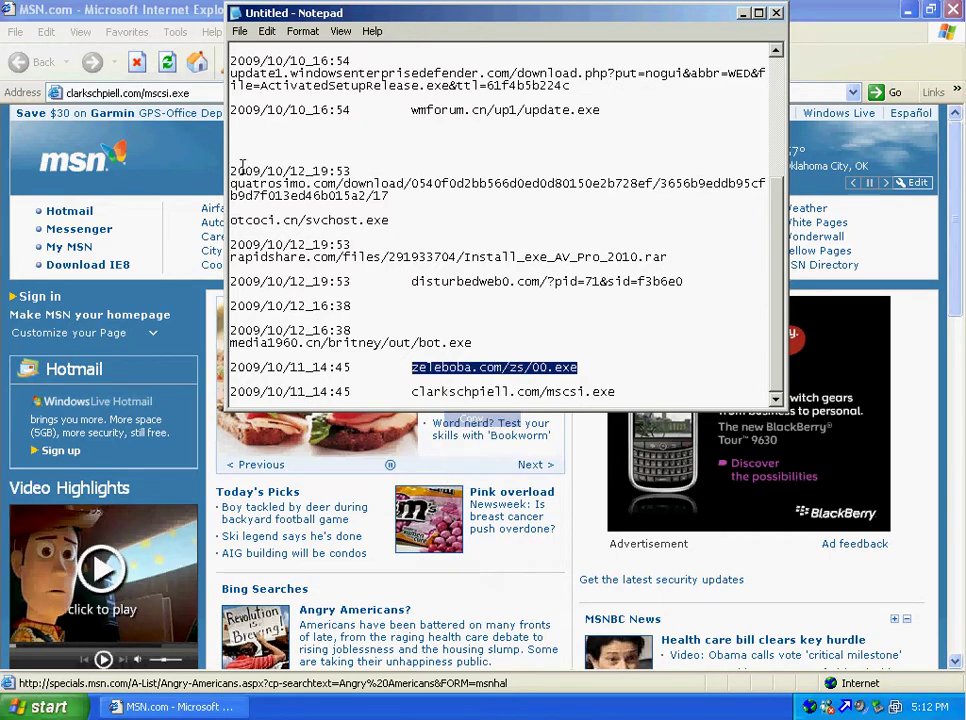
click(190, 93)
right_click(193, 93)
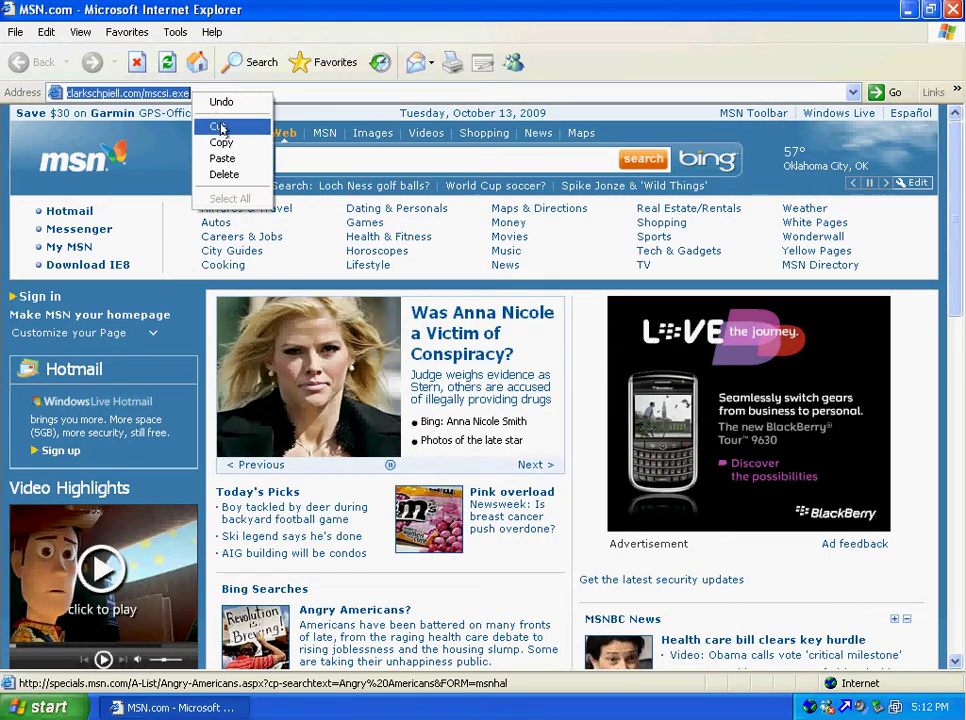
click(222, 158)
key(Return)
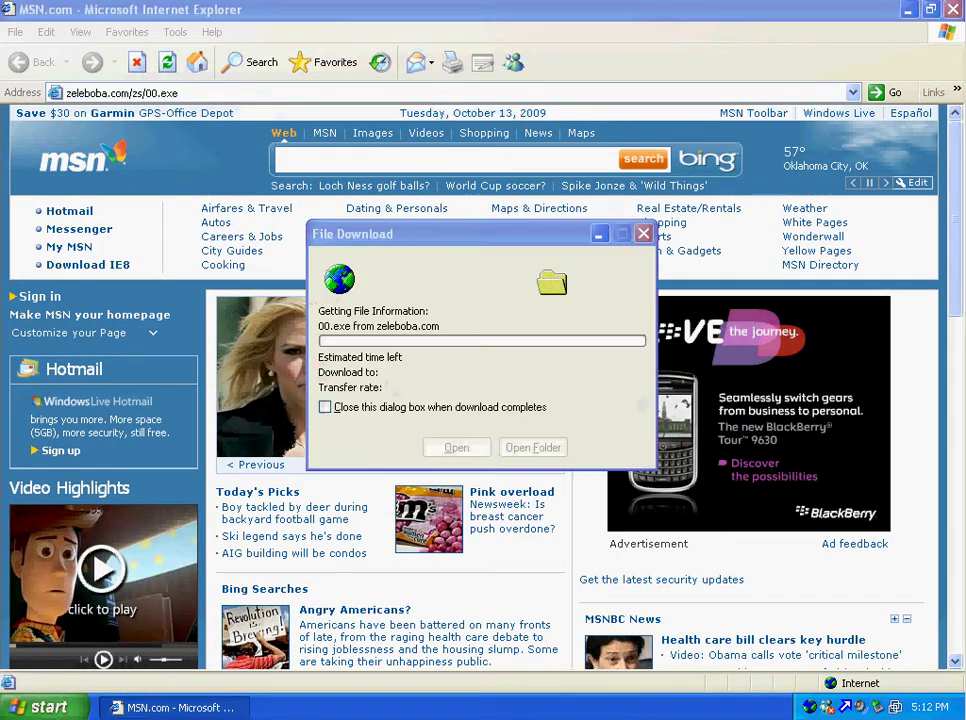
- Save 00.exe to the desktop and run it, deleting the suspect through the threat alert
click(535, 369)
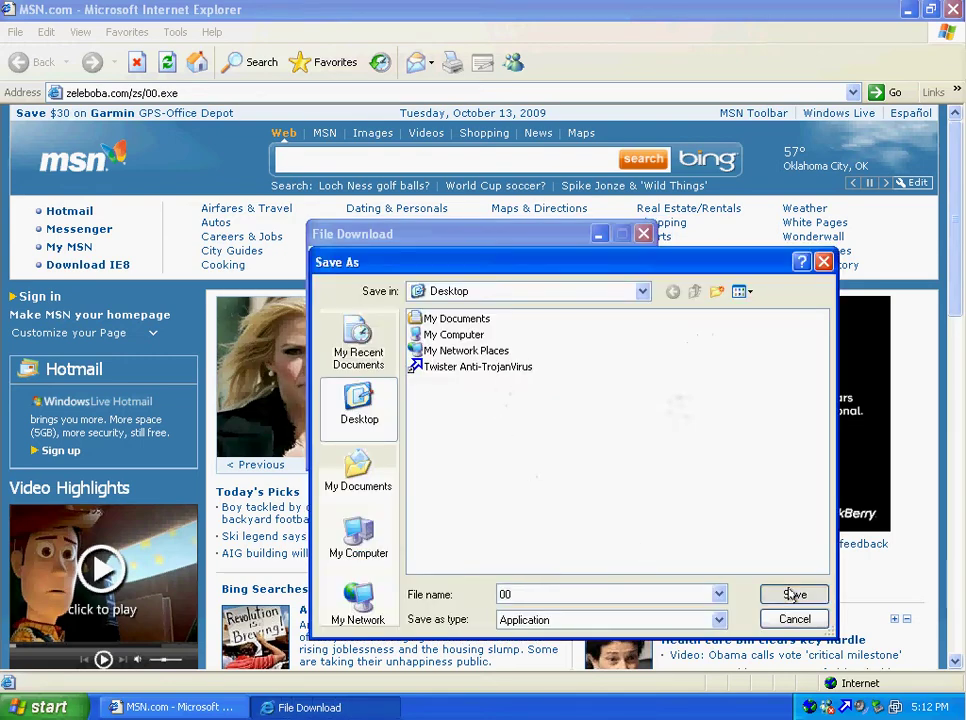
click(793, 595)
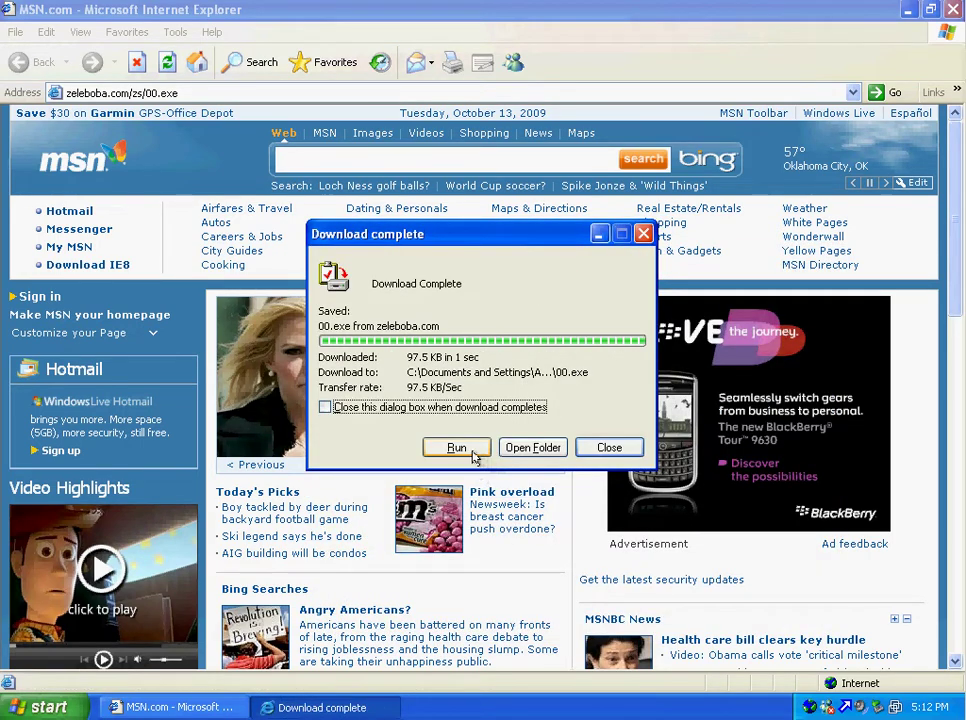
click(456, 448)
click(548, 364)
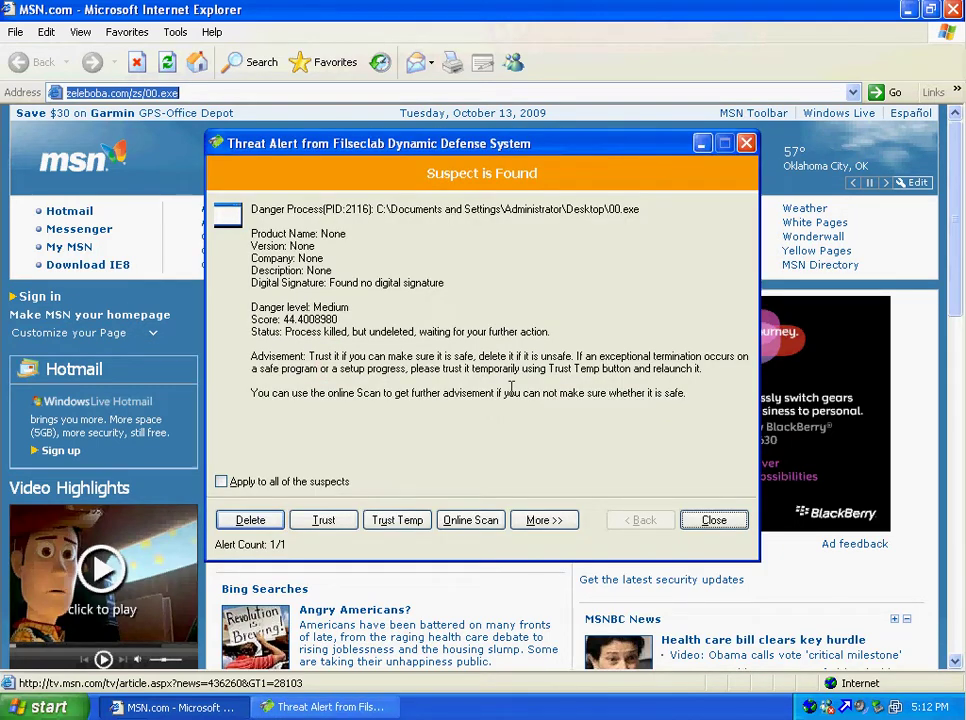
click(256, 524)
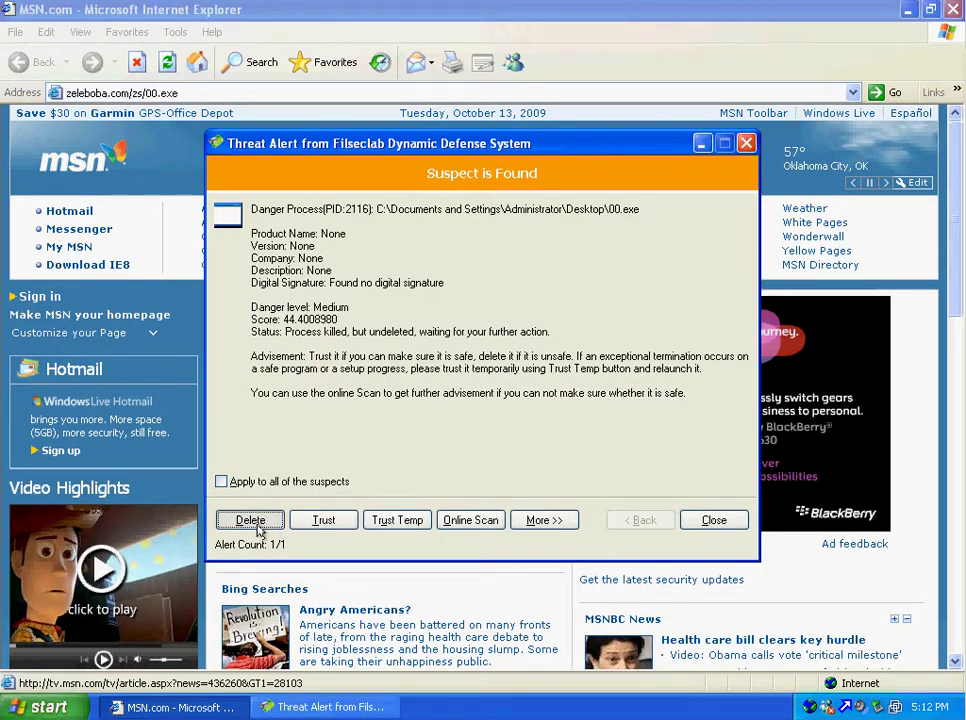
click(251, 521)
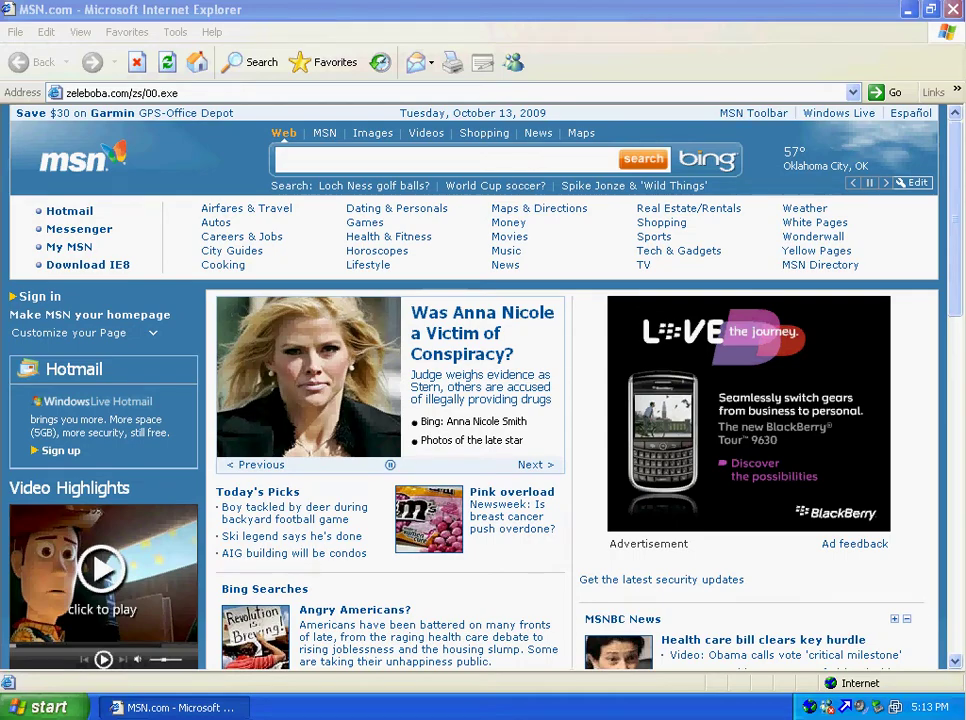
- Copy the link 000007.ru/7/3.01.exe from the Notepad list and try to open it in Internet Explorer
key(alt+Tab)
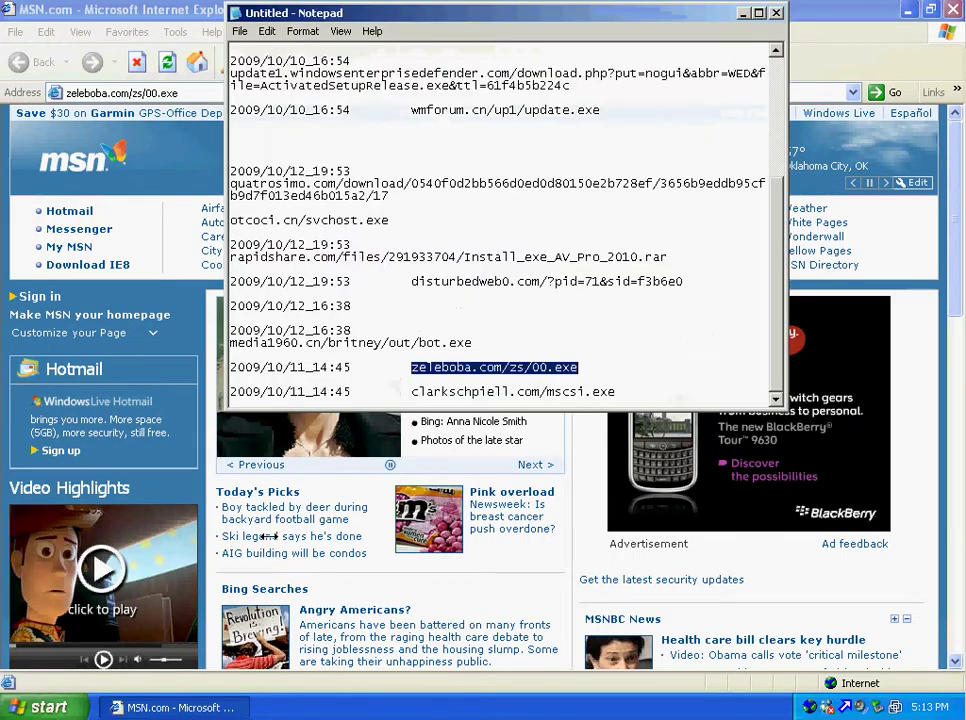
scroll(474, 369, up, 6)
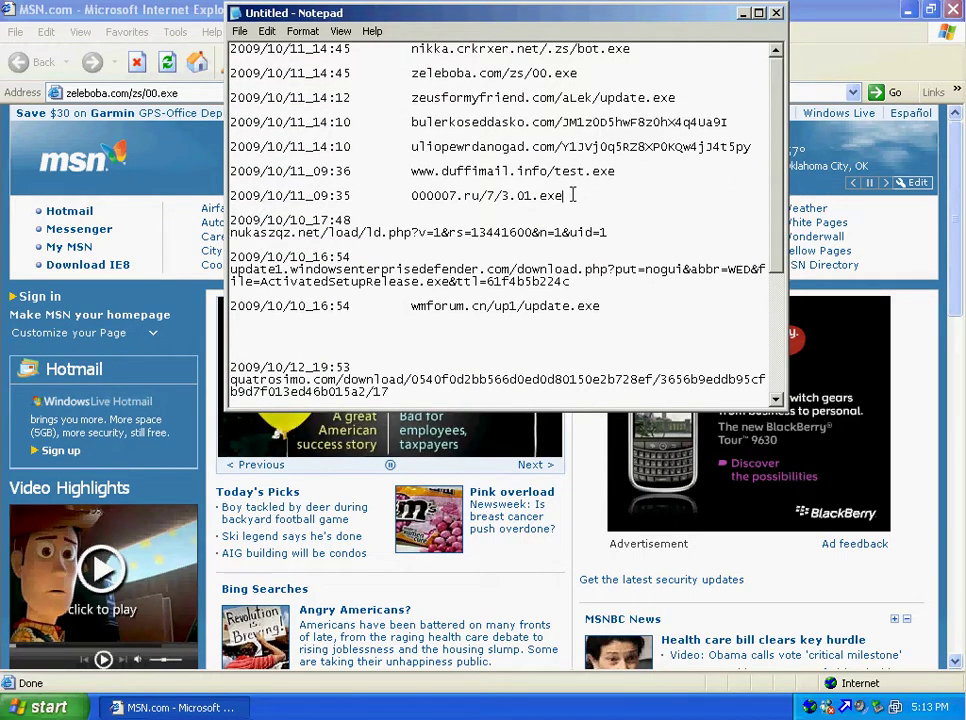
drag(572, 195, 411, 196)
right_click(462, 195)
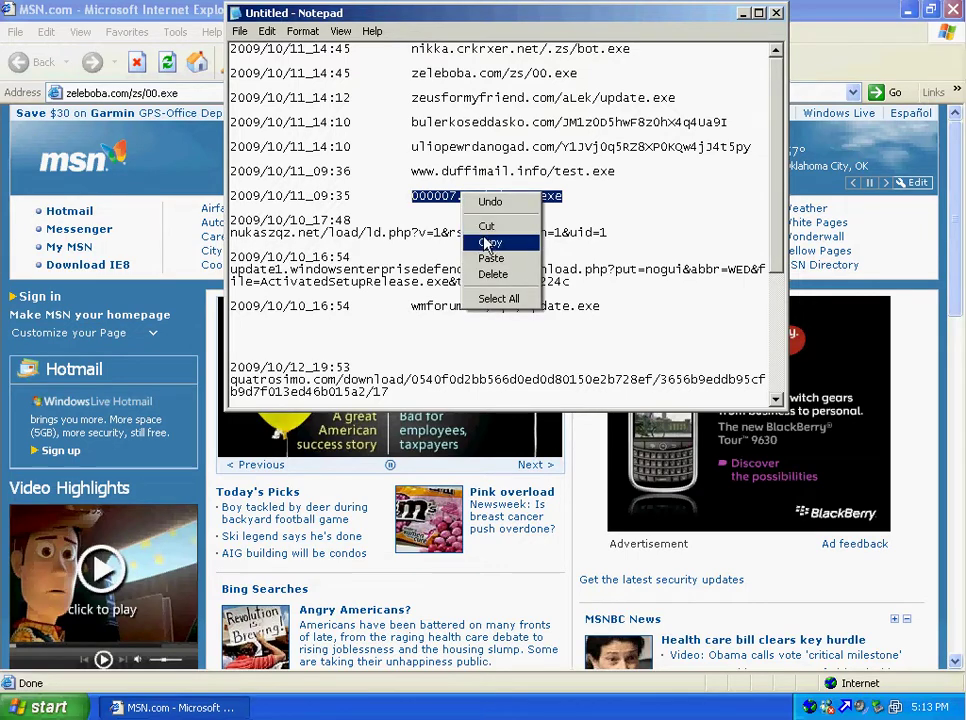
click(488, 243)
click(777, 13)
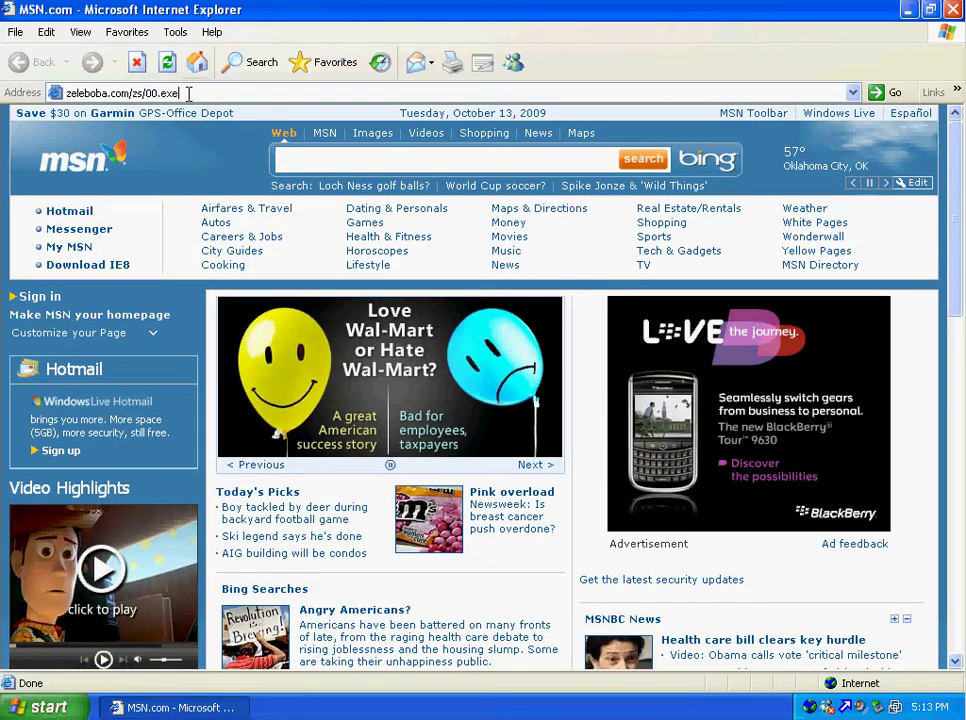
click(188, 93)
right_click(190, 93)
click(218, 156)
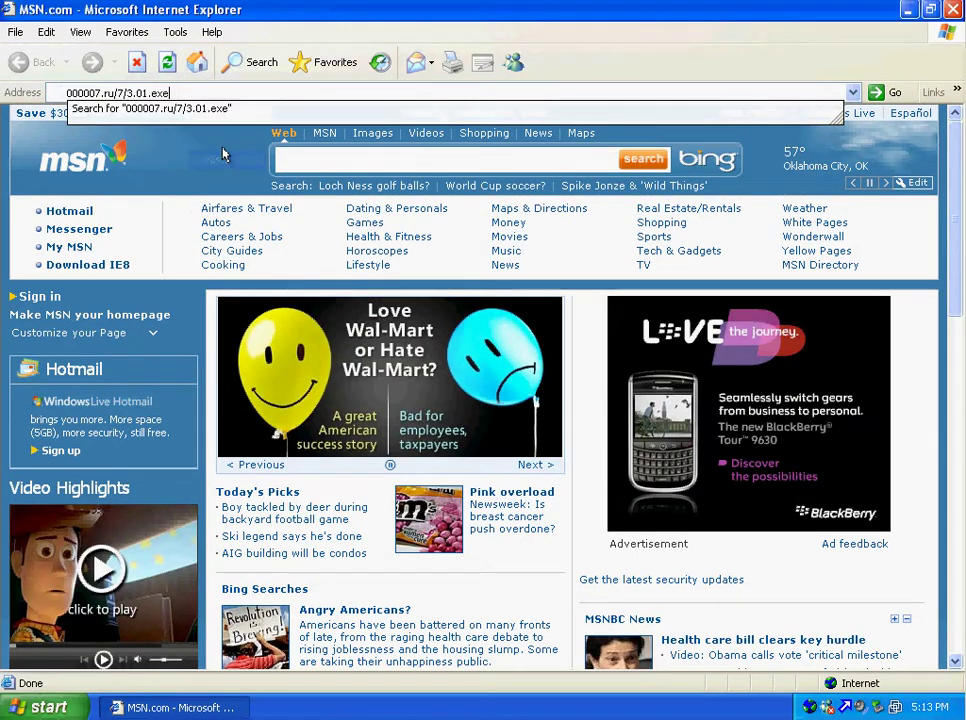
key(Return)
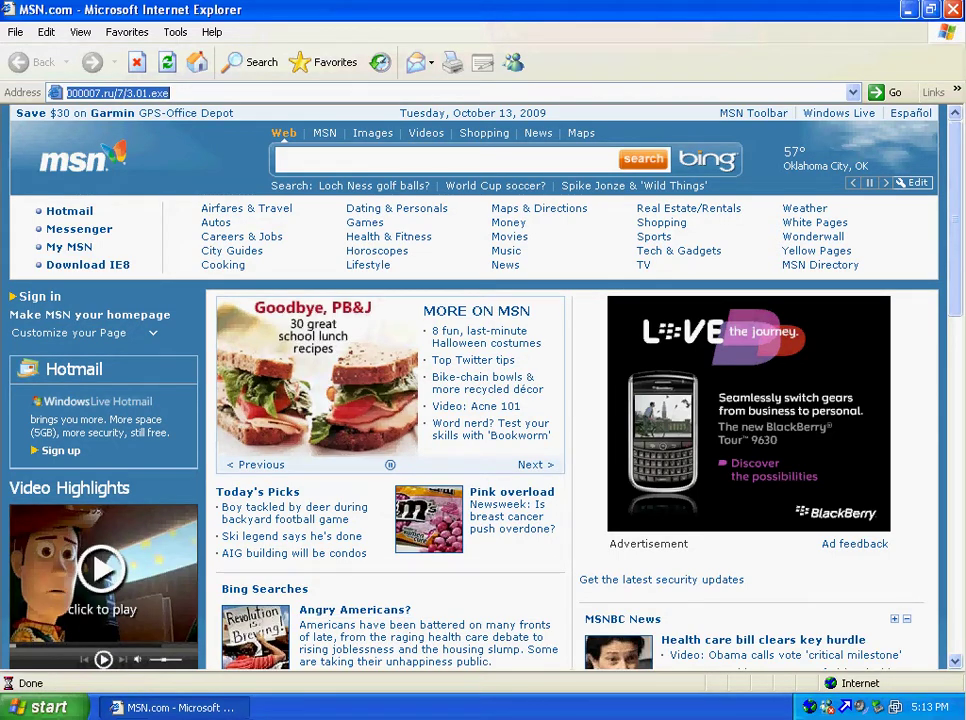
- Copy the link way-cxim.cn/snif/get.php?module=grab from the new Notepad list and open it in Internet Explorer
click(908, 10)
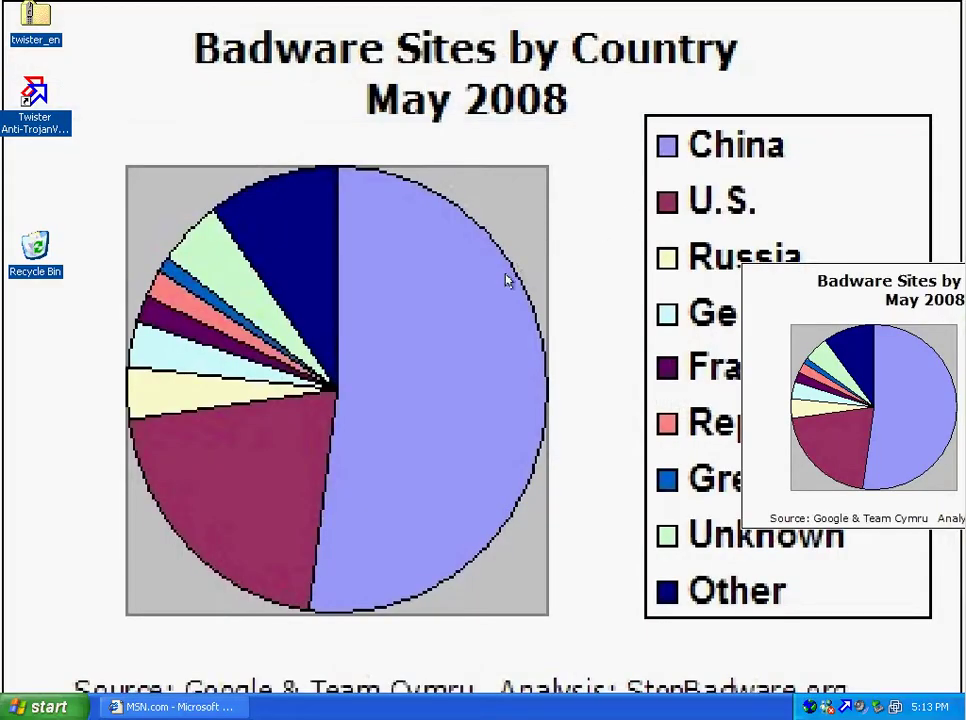
click(50, 122)
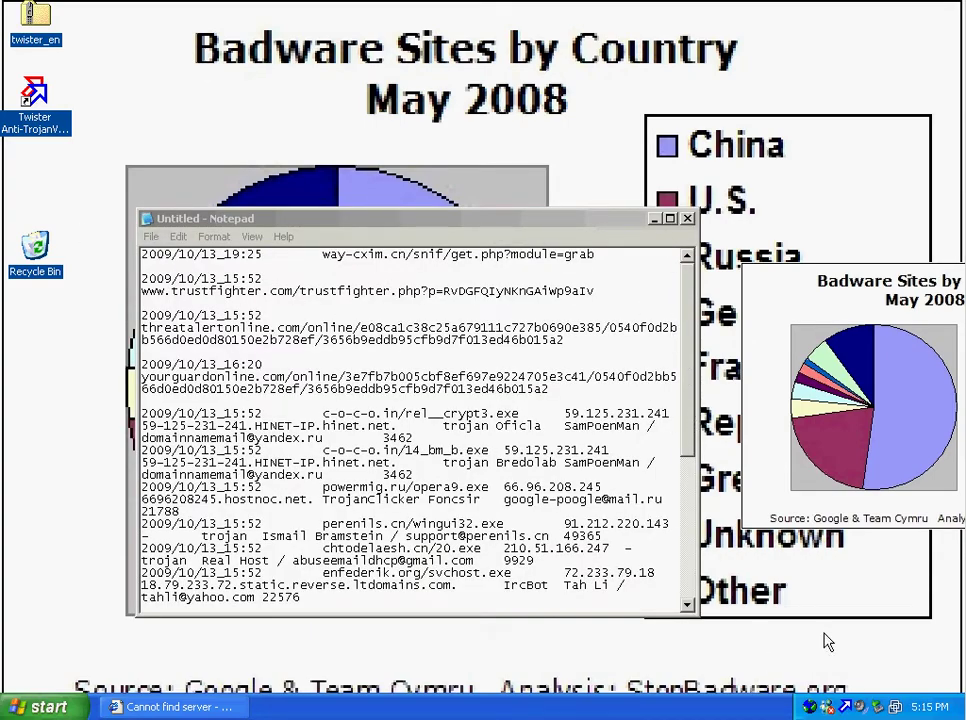
scroll(673, 519, down, 7)
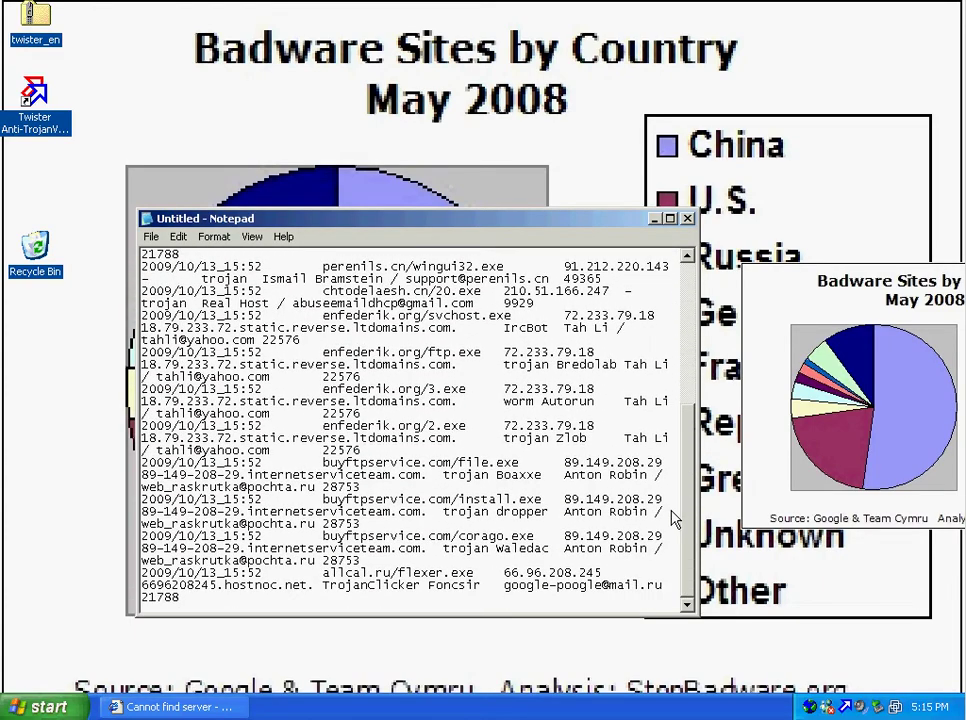
scroll(670, 490, up, 7)
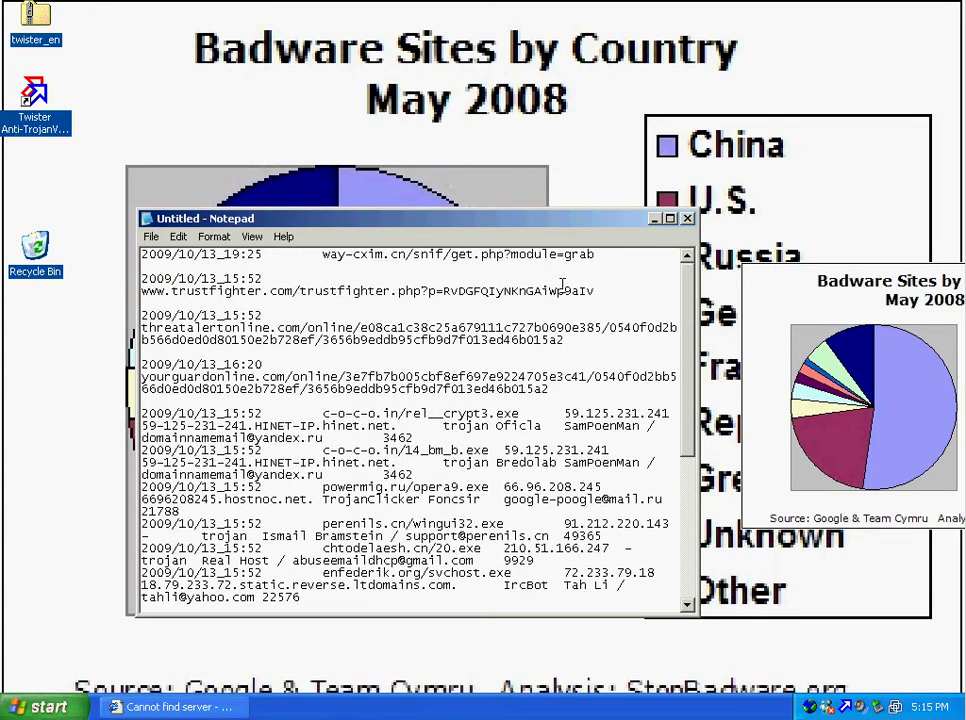
drag(632, 261, 319, 250)
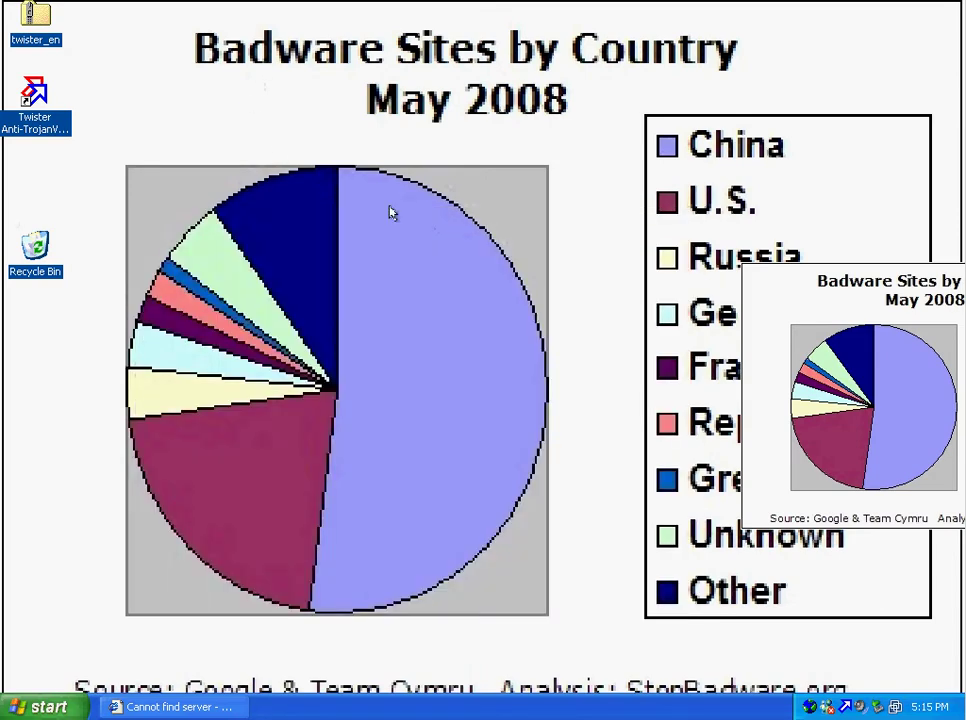
click(170, 706)
click(291, 93)
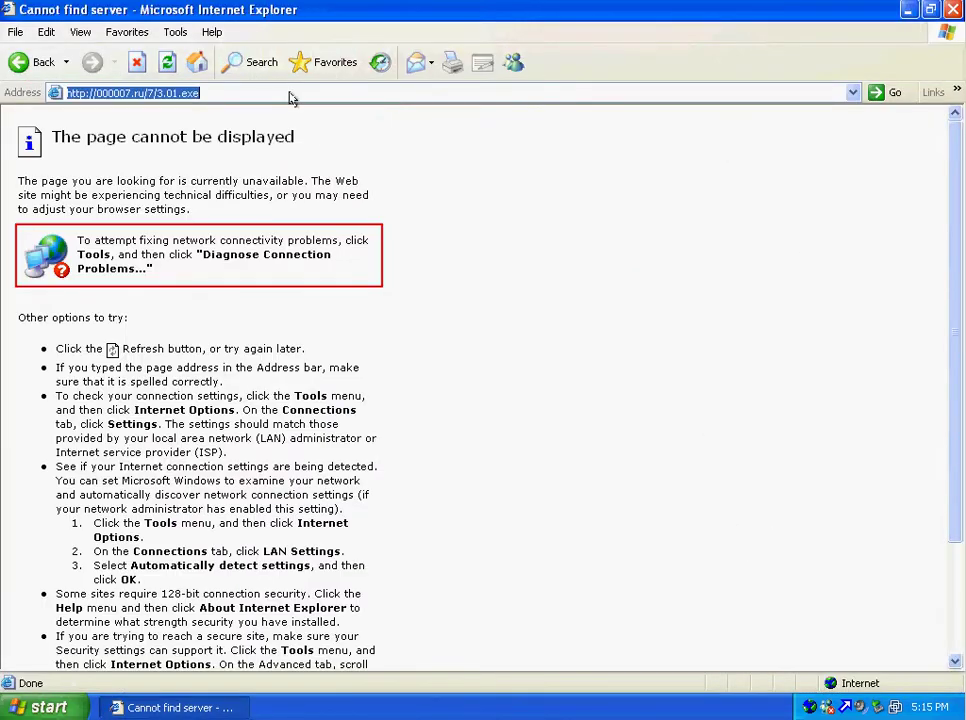
key(ctrl+v)
key(Return)
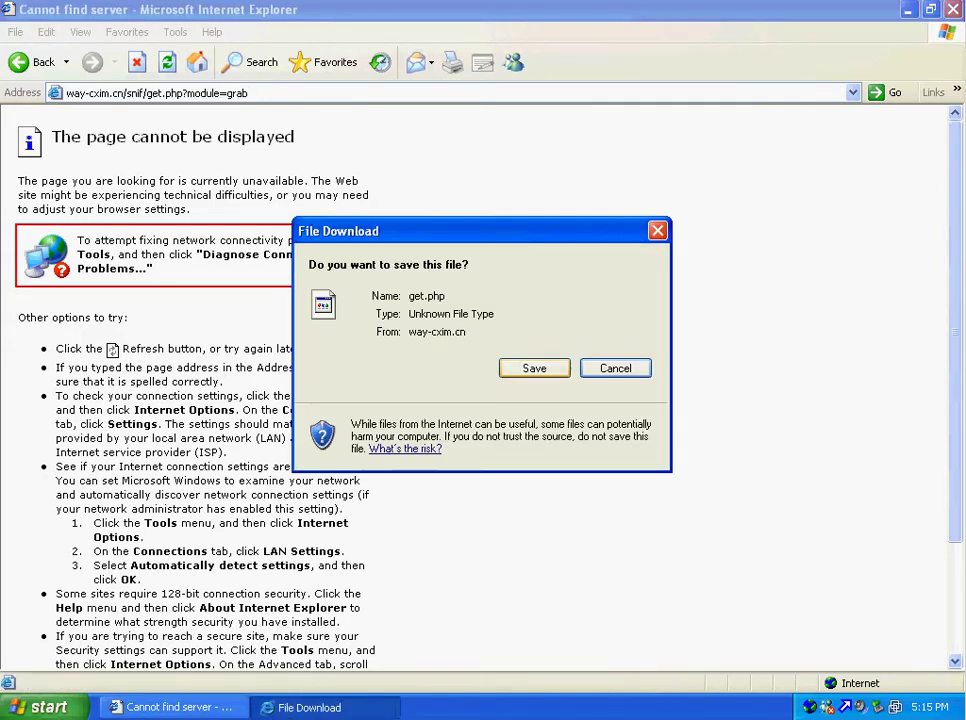
- Save get.php to the desktop and try to open the downloaded file
click(535, 369)
click(795, 594)
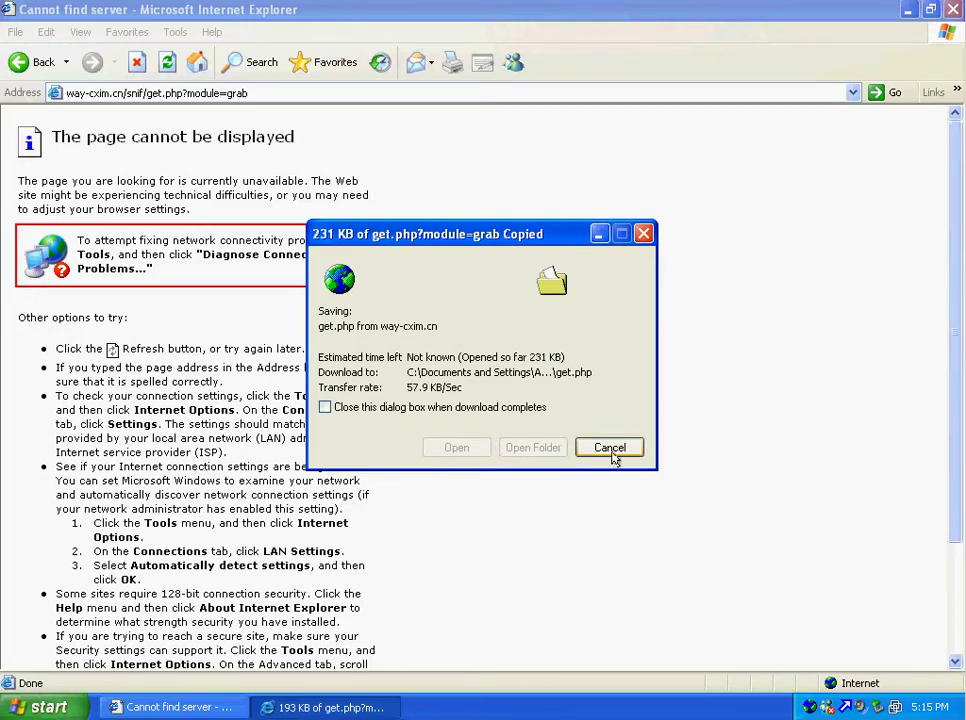
drag(485, 226, 542, 73)
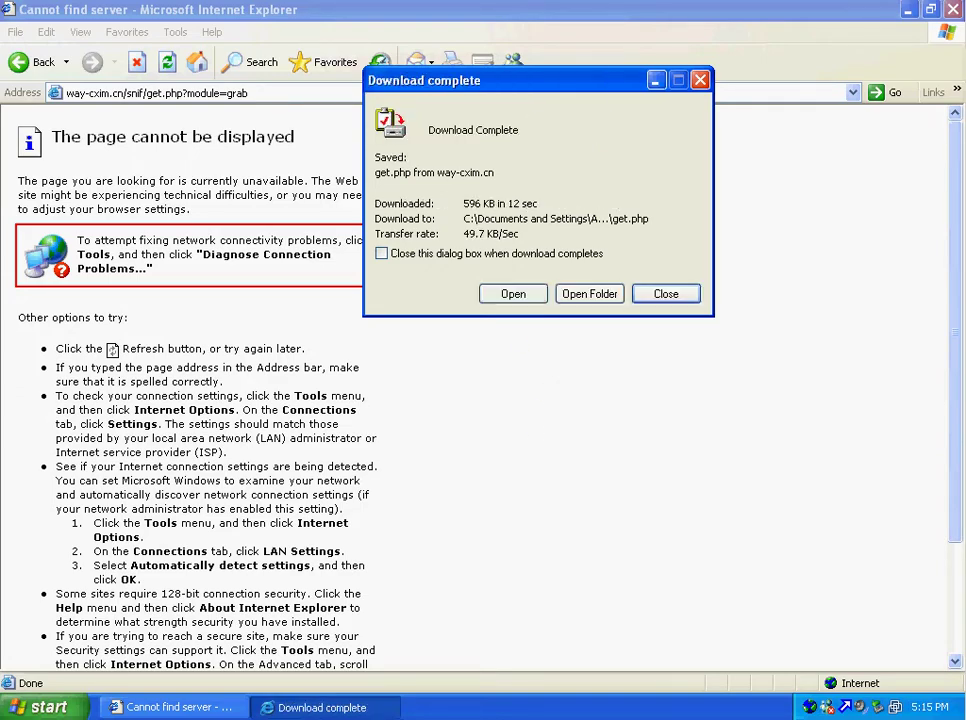
click(513, 294)
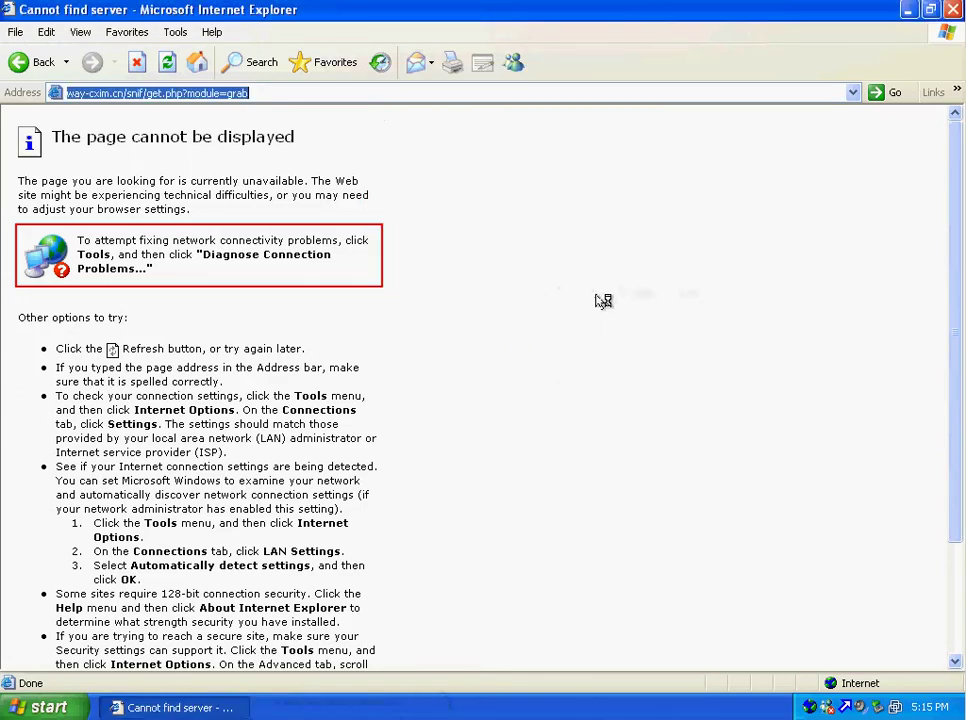
click(614, 438)
drag(617, 288, 141, 292)
right_click(222, 289)
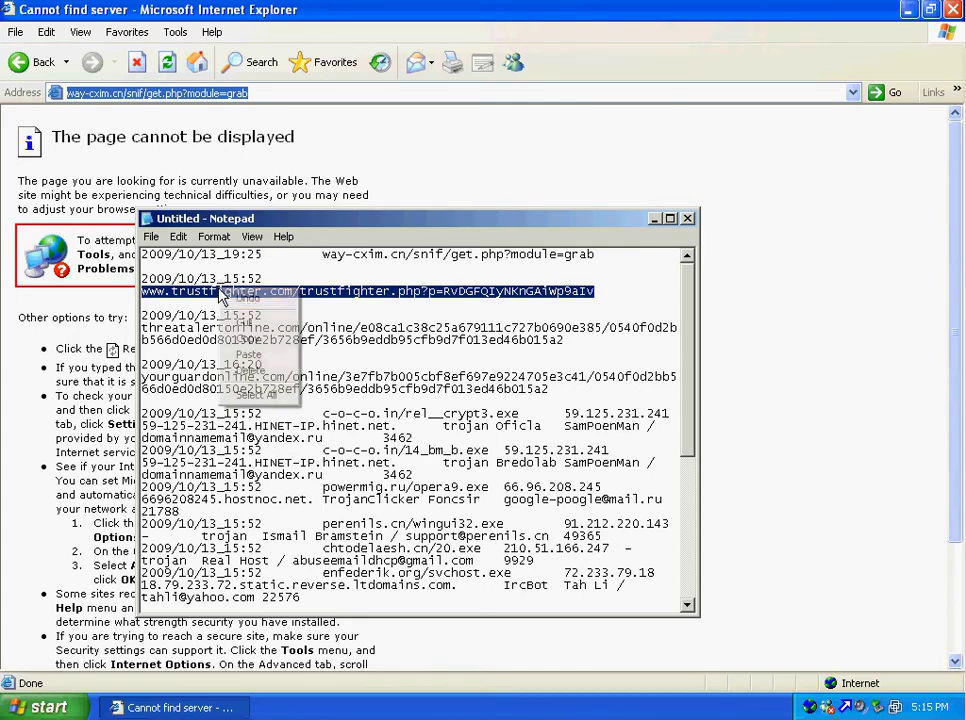
click(250, 338)
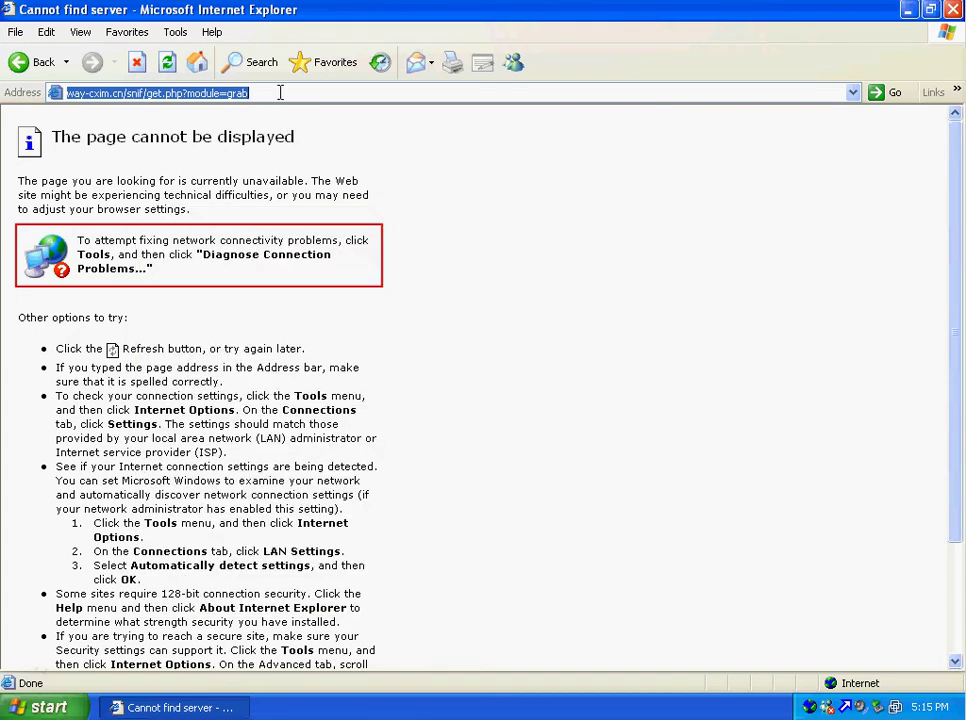
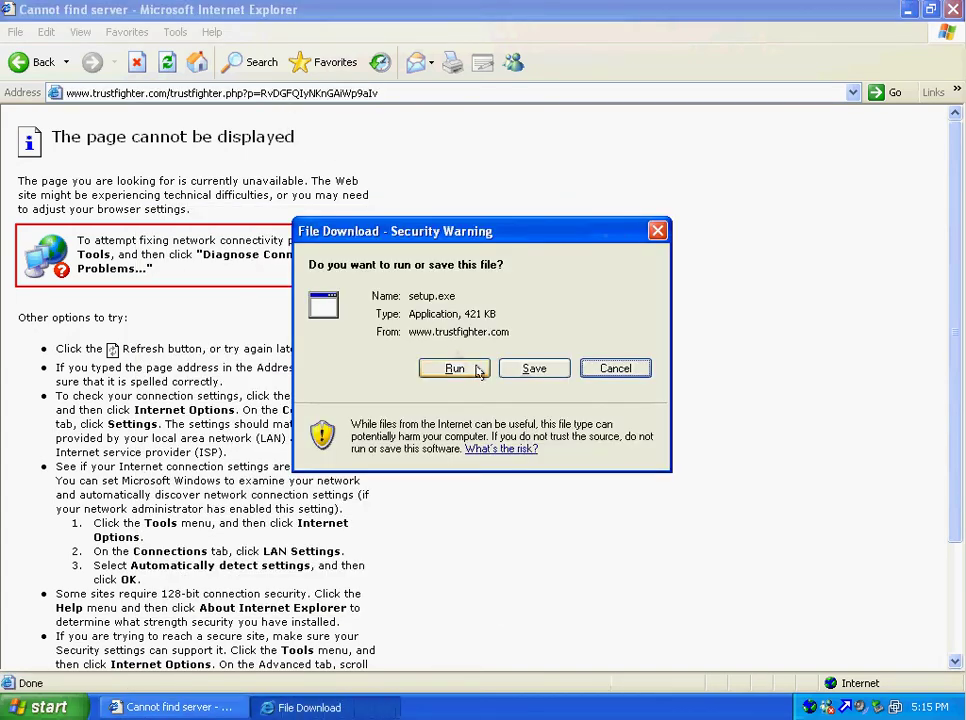
click(536, 369)
click(785, 592)
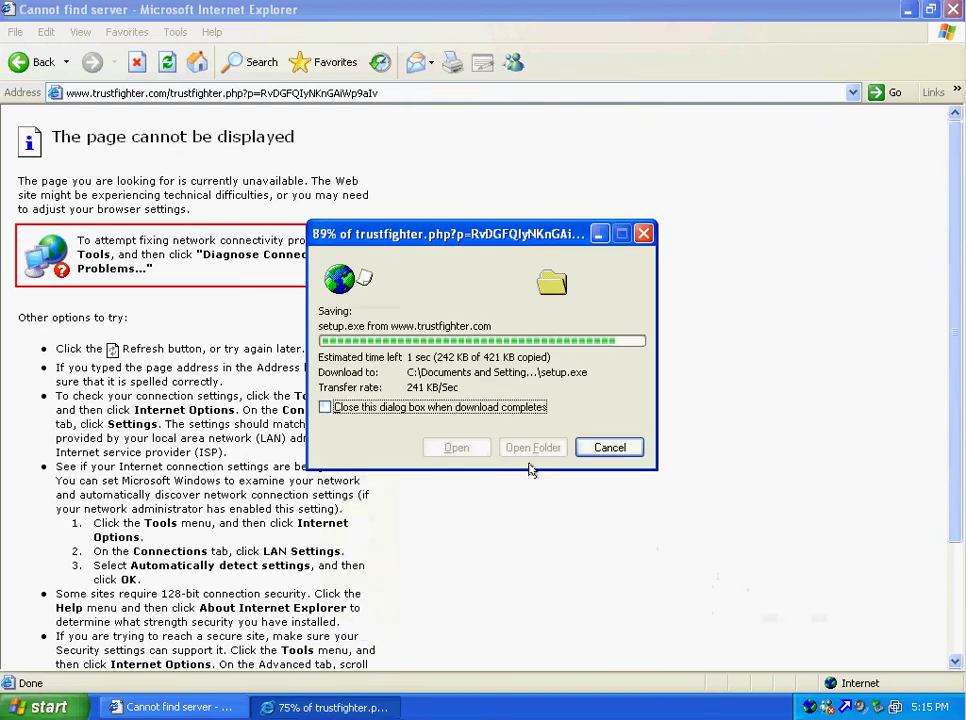
click(458, 447)
click(511, 344)
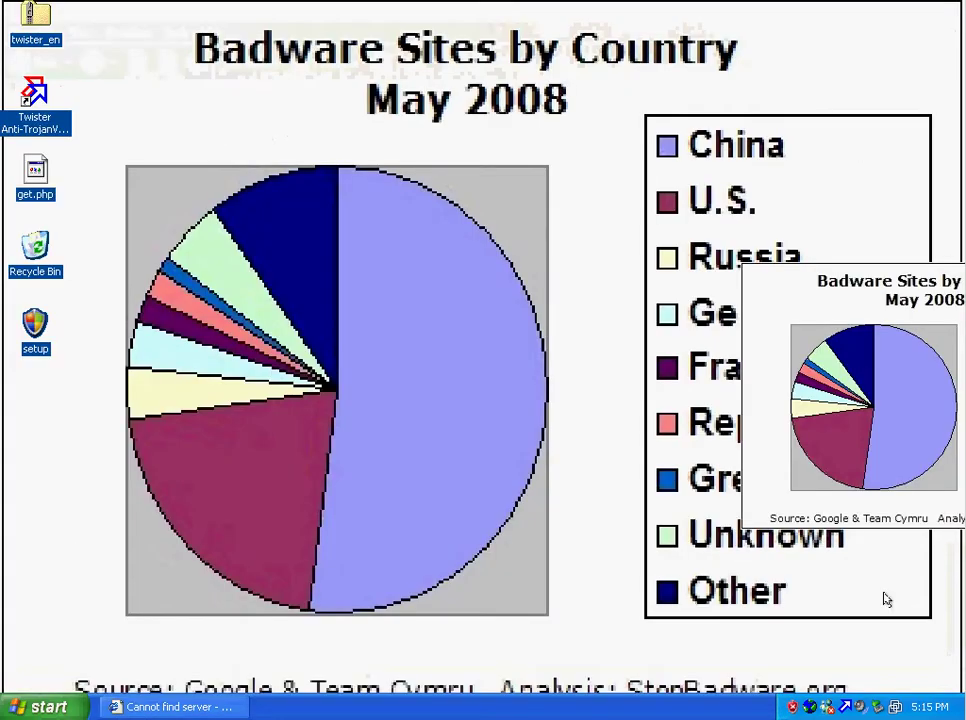
- Check the virus protection status in Windows Security Center and close the window
double_click(790, 707)
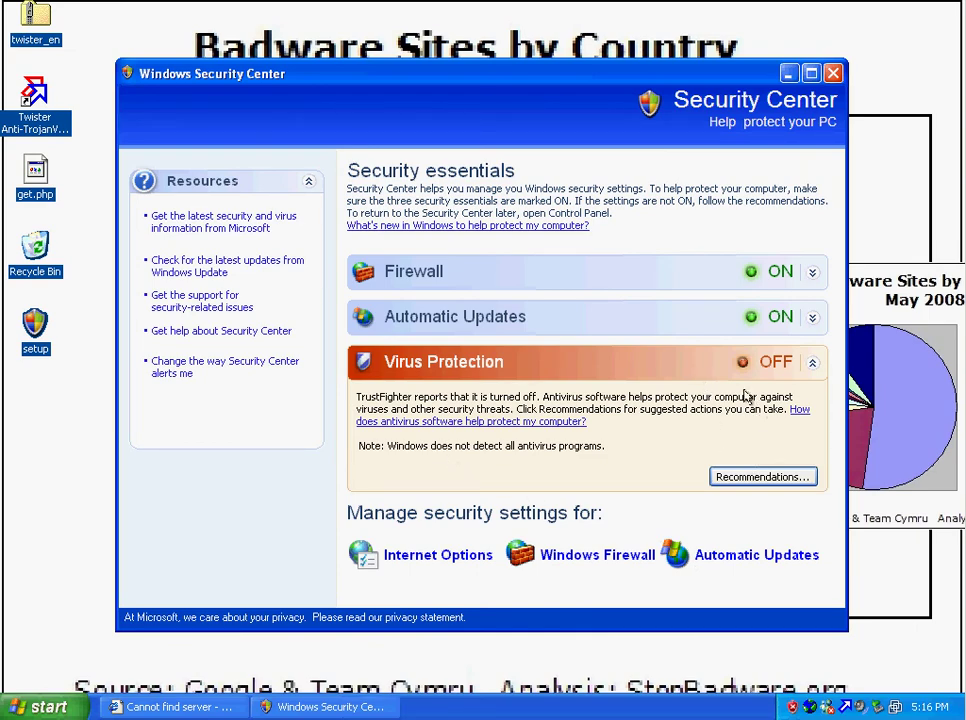
click(833, 73)
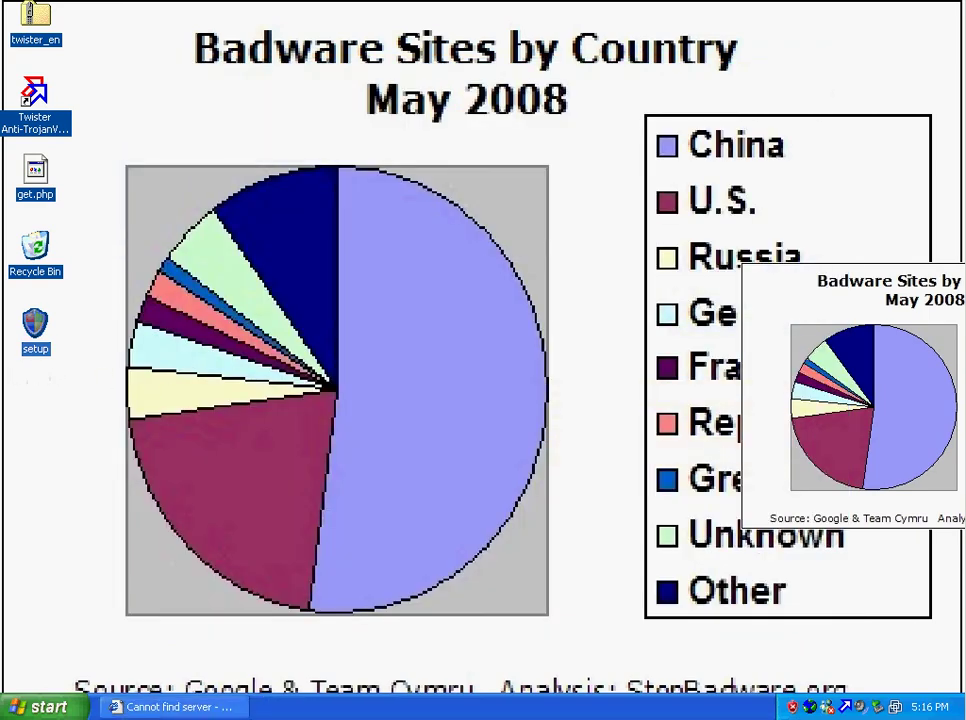
- Scan the setup file on the desktop for viruses with Twister AntiVirus and close the scan window
right_click(40, 318)
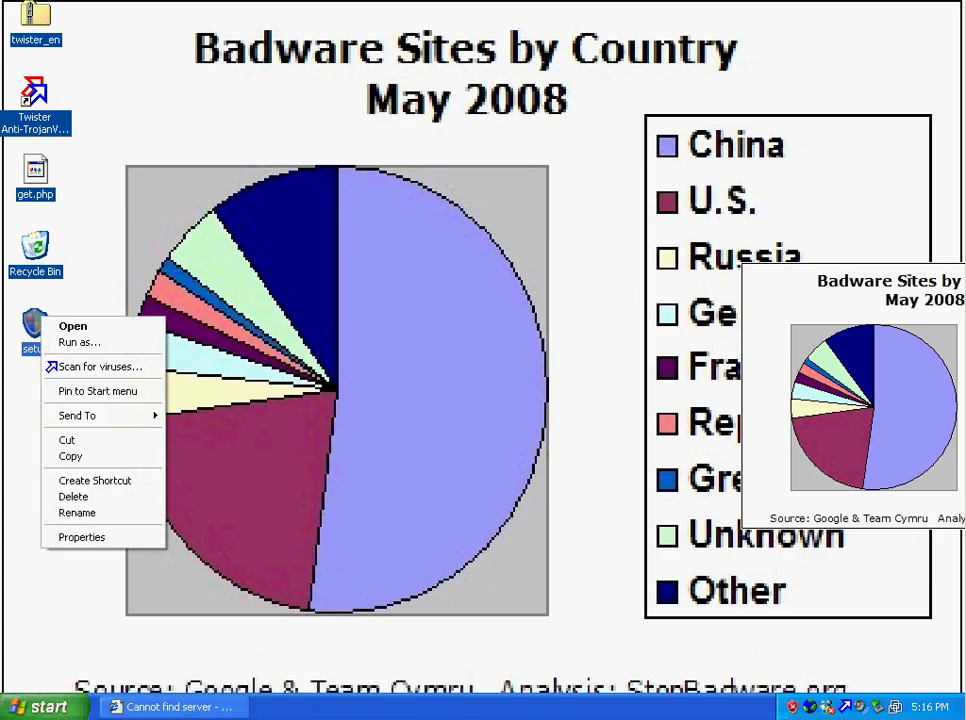
click(100, 366)
click(478, 410)
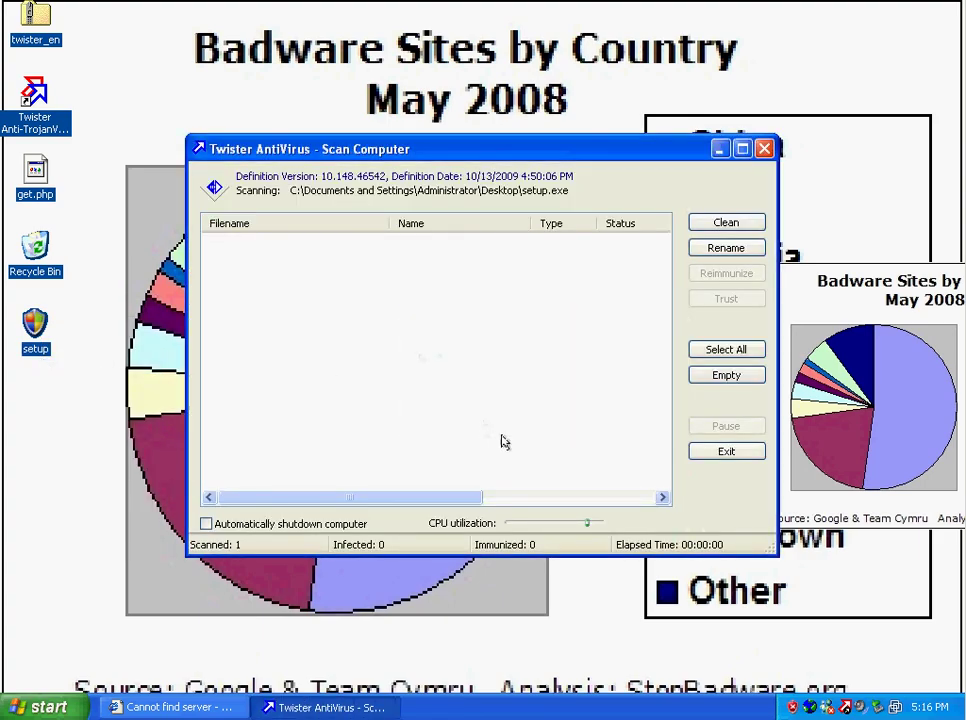
click(764, 149)
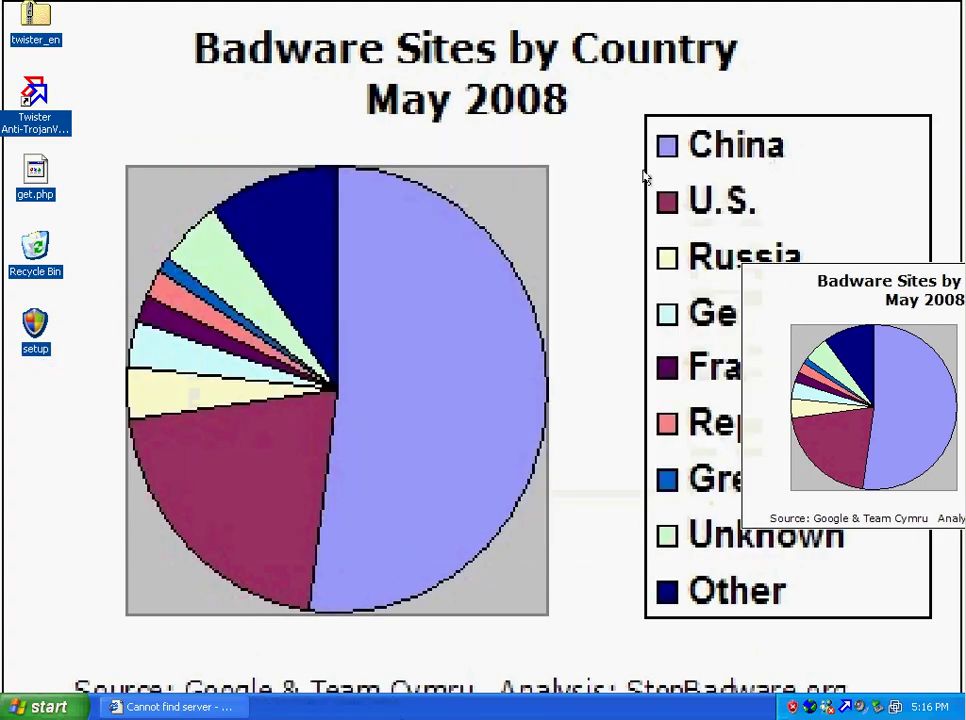